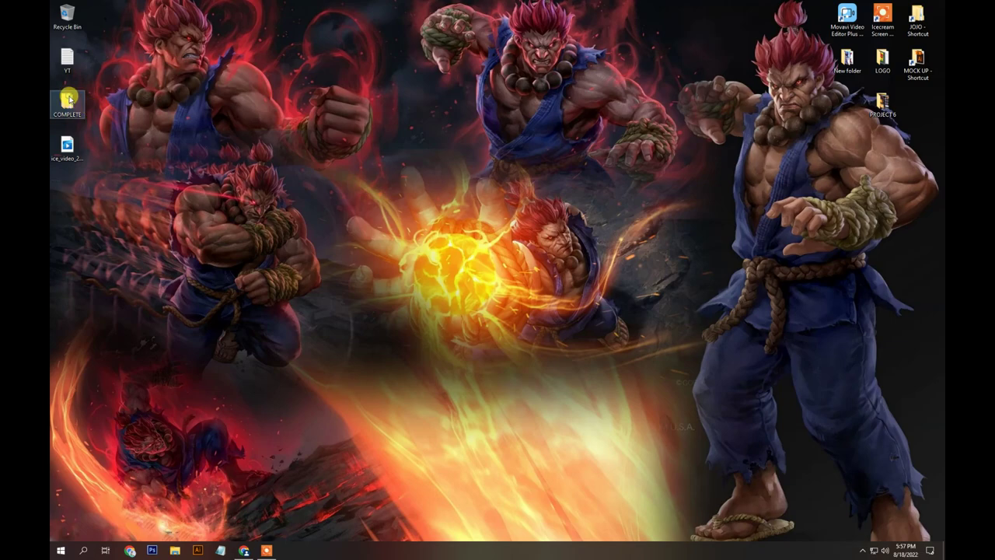
Extract the abstract-line-pattern-extreme-sport-jersey-team archive directly into the COMPLETE folder
click(278, 286)
right_click(281, 264)
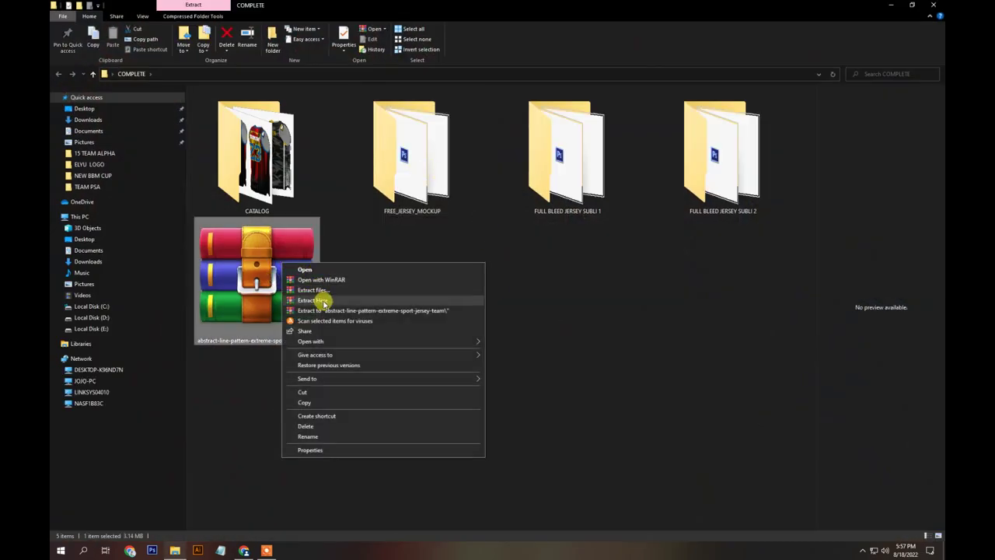
click(323, 301)
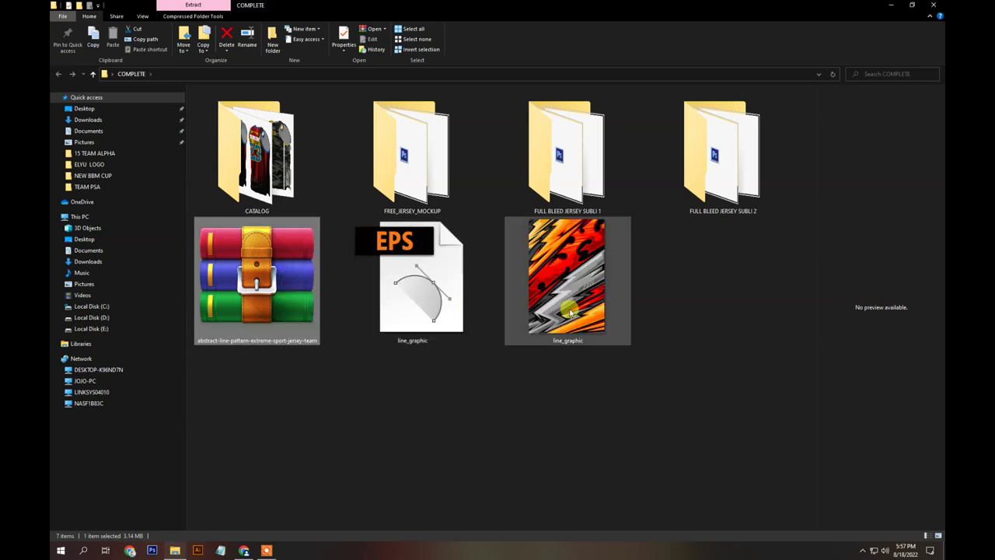
Open the extracted line_graphic EPS file in Adobe Illustrator and decline recovery of unsaved documents
click(444, 301)
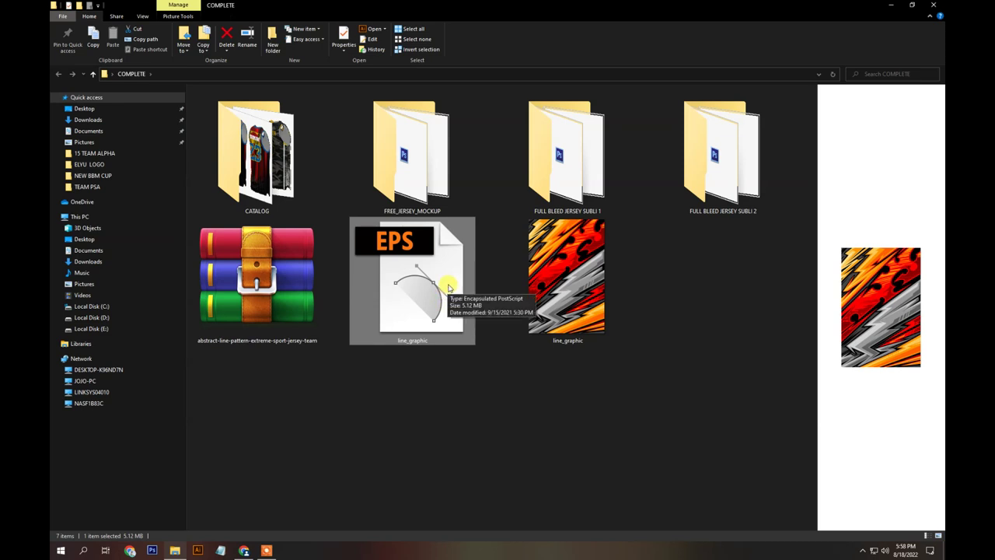
double_click(451, 272)
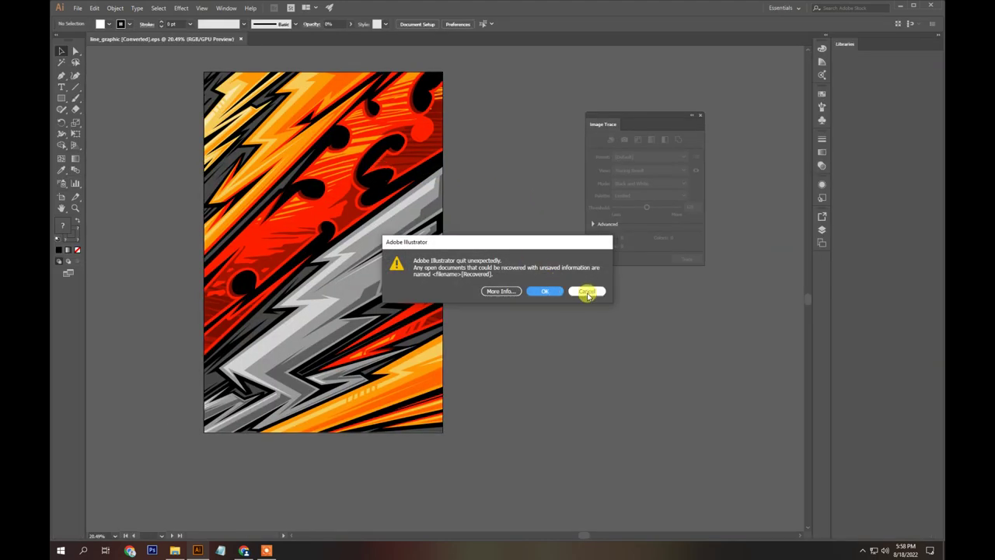
click(587, 292)
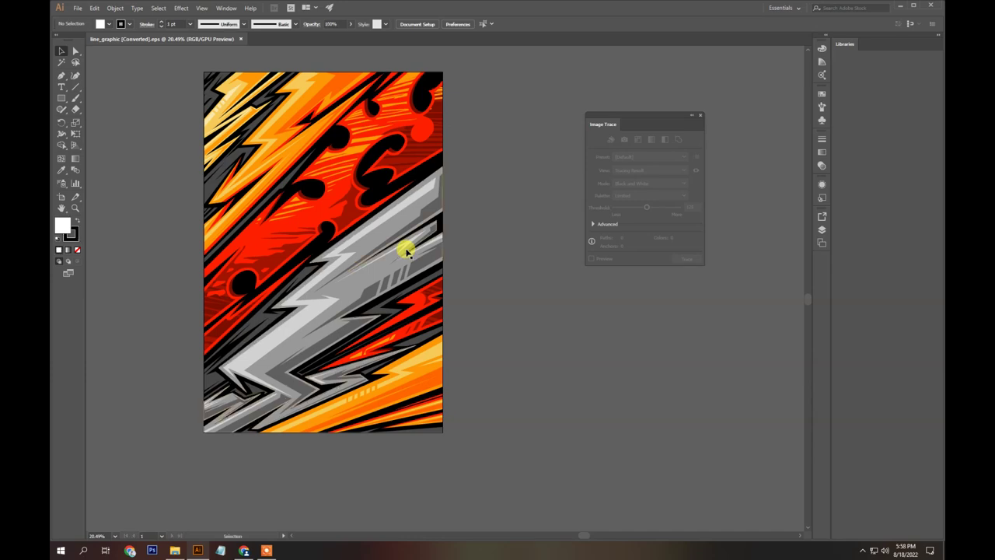
Try pulling apart the coloured shapes of the line graphic to test that each can be moved separately
click(386, 237)
click(334, 174)
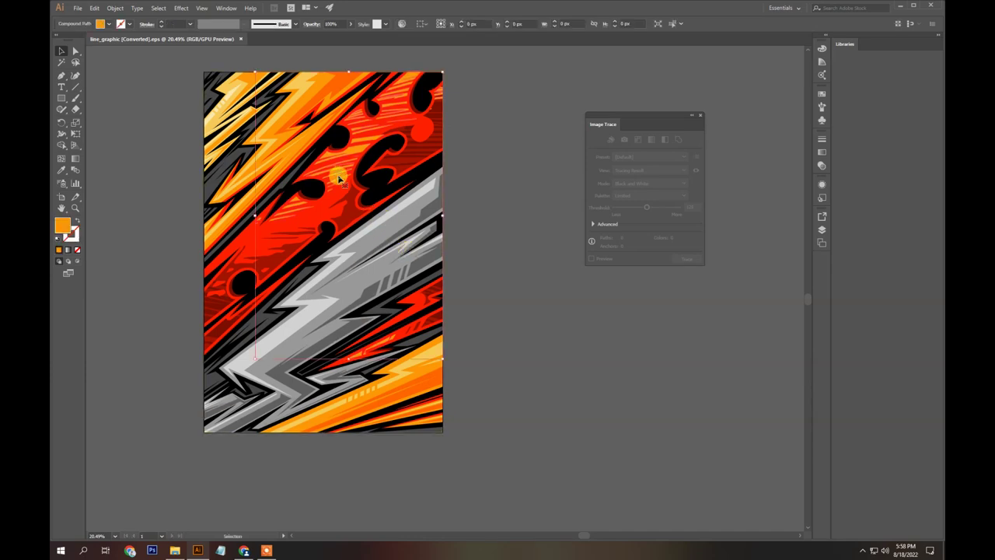
drag(373, 195, 406, 199)
click(341, 189)
drag(345, 195, 311, 167)
click(281, 157)
click(306, 161)
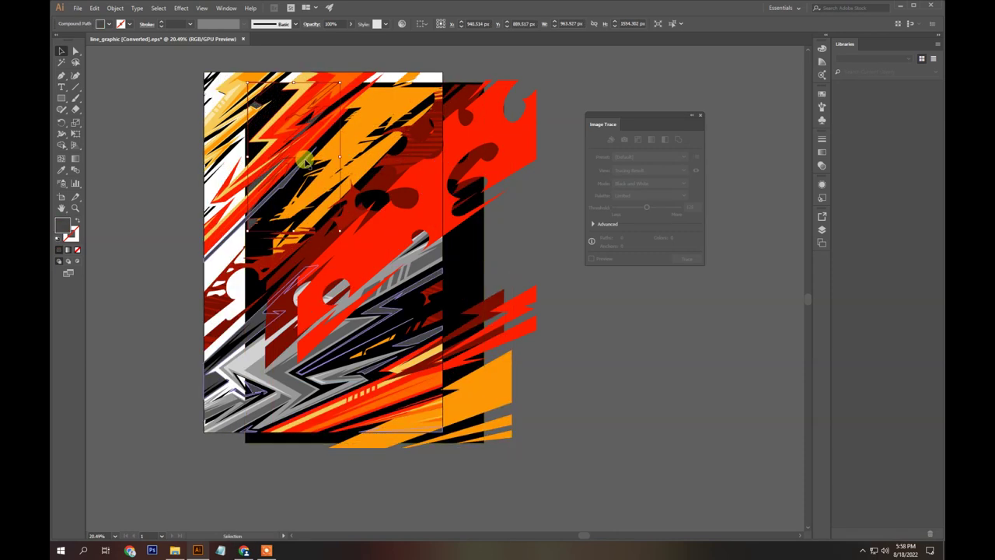
drag(310, 163, 419, 202)
key(ctrl+z)
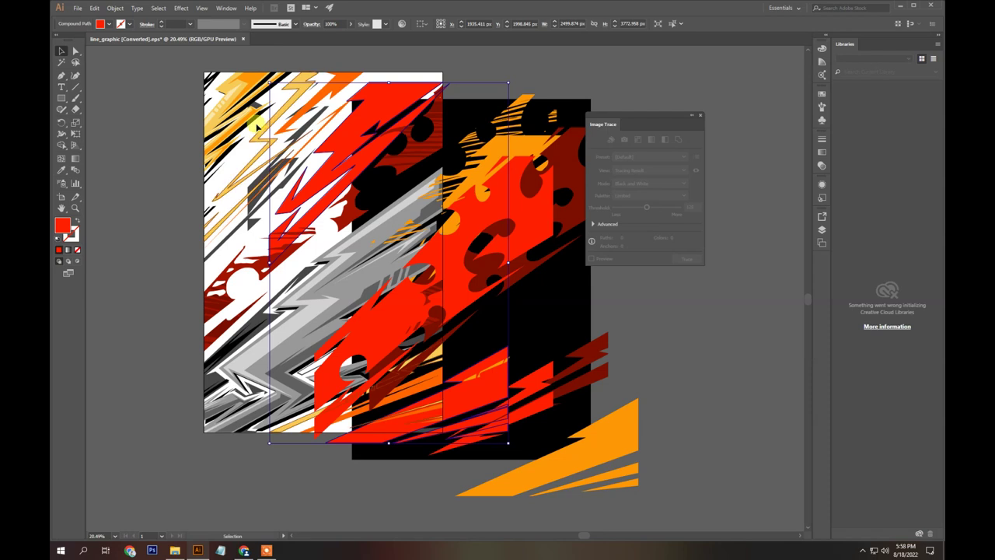
Close the line_graphic document without saving changes and switch back to the COMPLETE folder in File Explorer
click(244, 40)
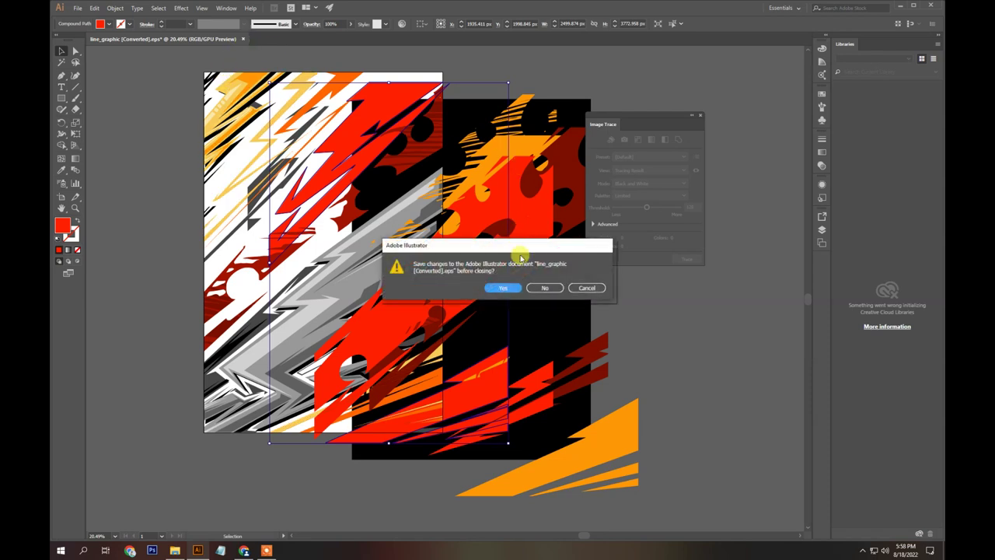
click(545, 288)
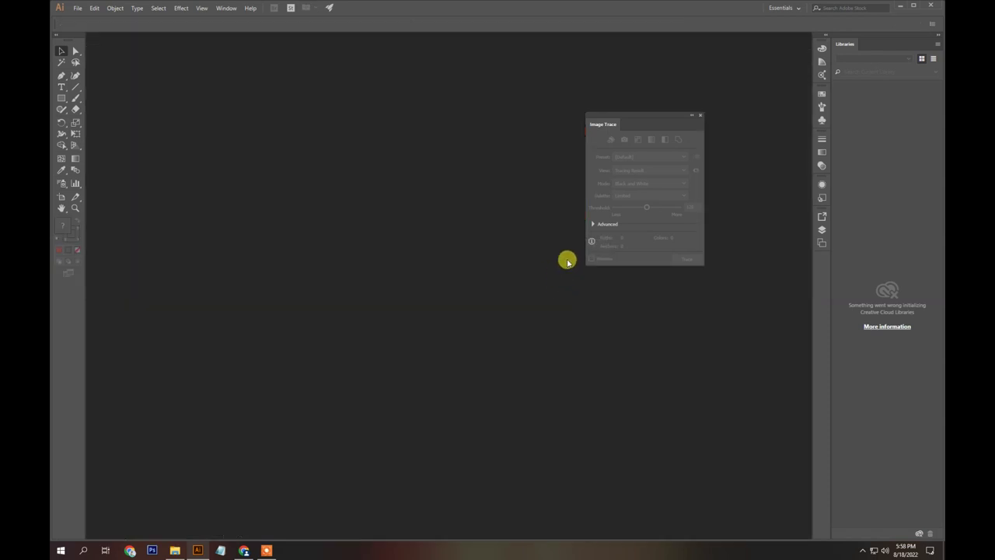
key(alt+Tab)
click(579, 289)
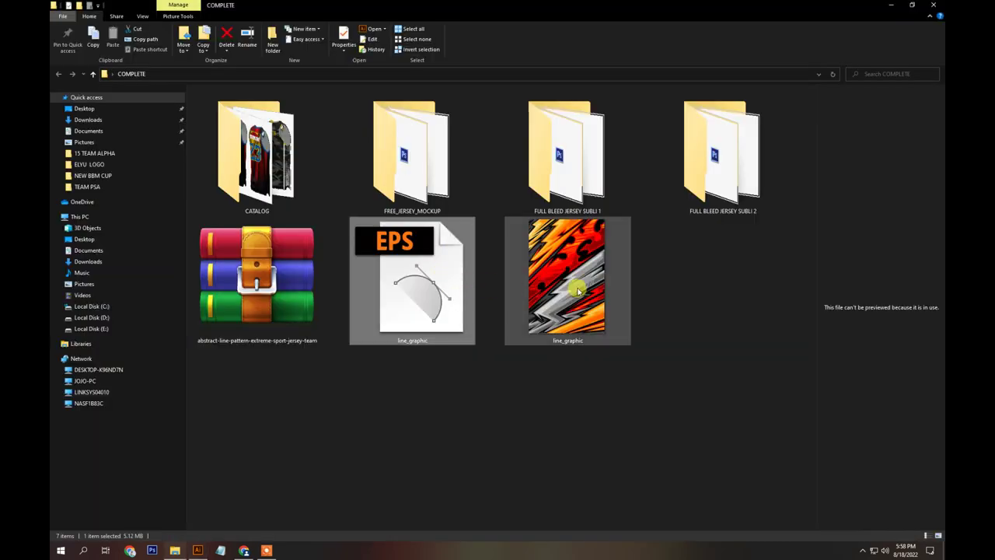
Open the Copy of 01 image from the CATALOG folder and browse the jersey and shorts designs through Copy of 28
double_click(268, 152)
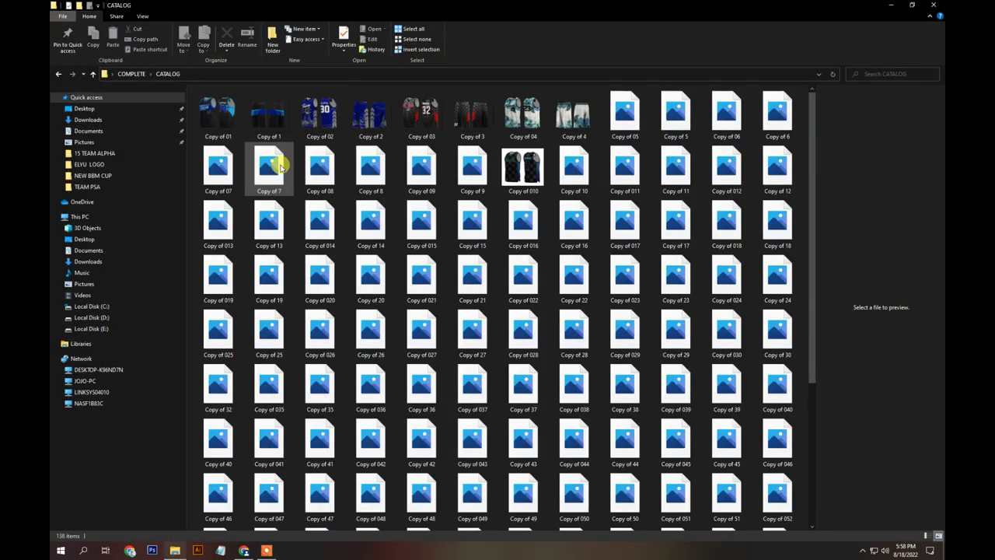
double_click(218, 112)
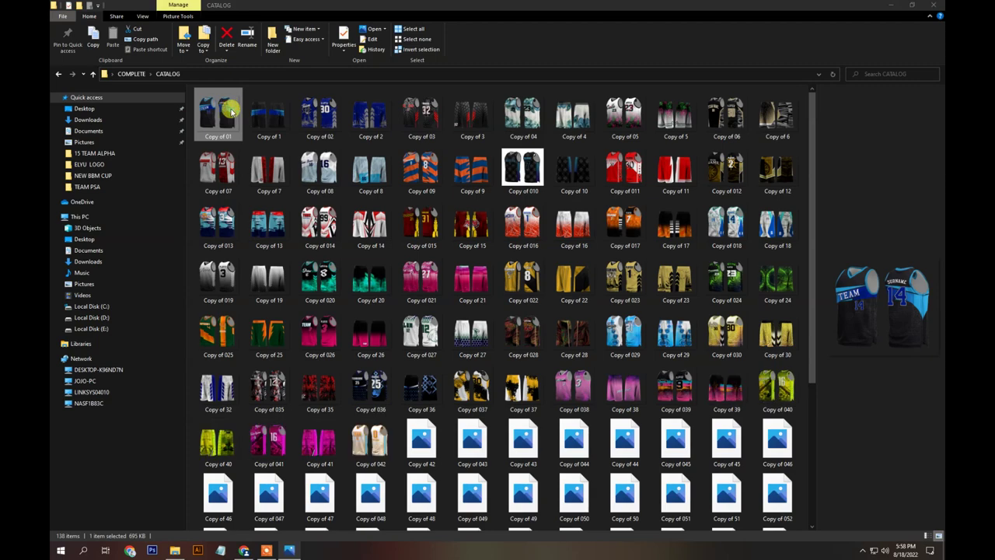
key(Right)
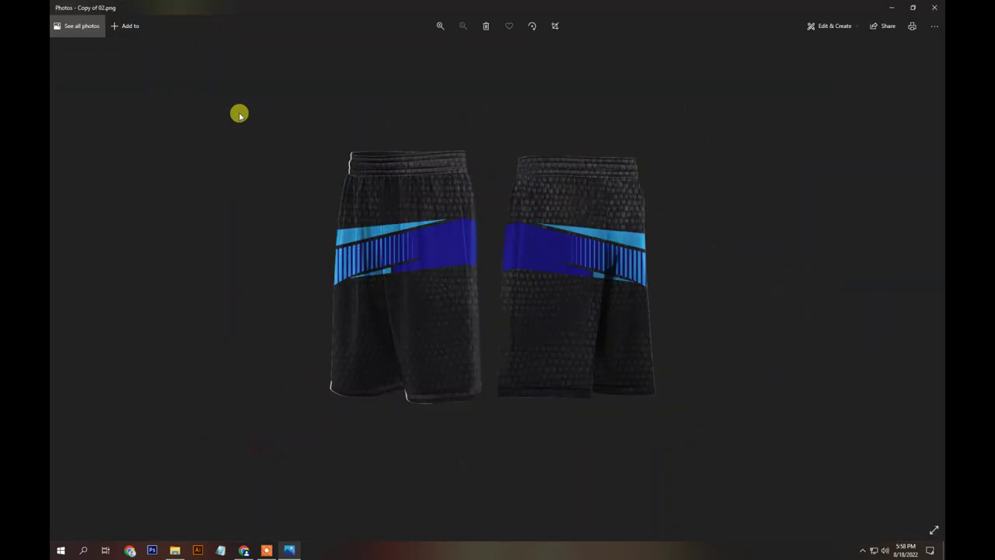
key(Right)
key(Right)
key(Right)
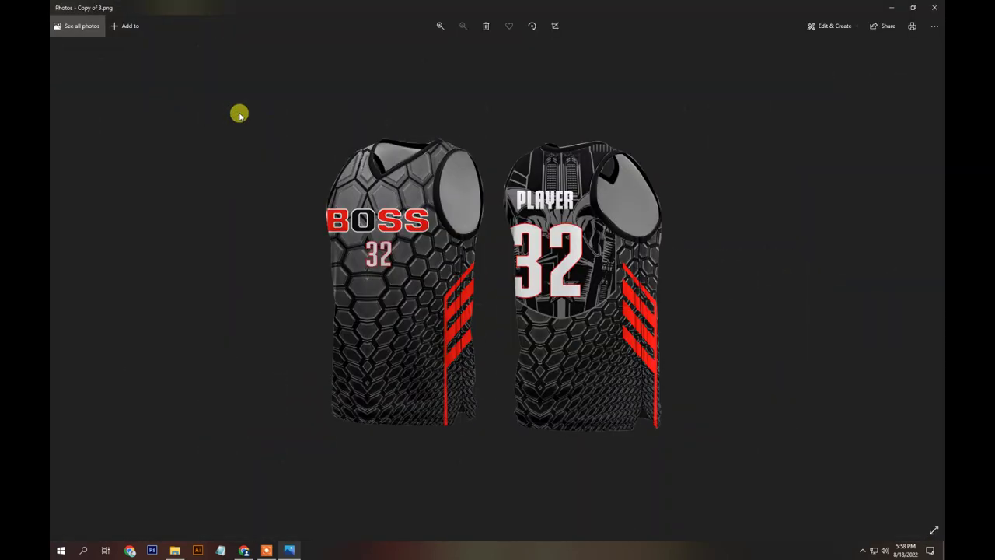
key(Right)
key(Right)
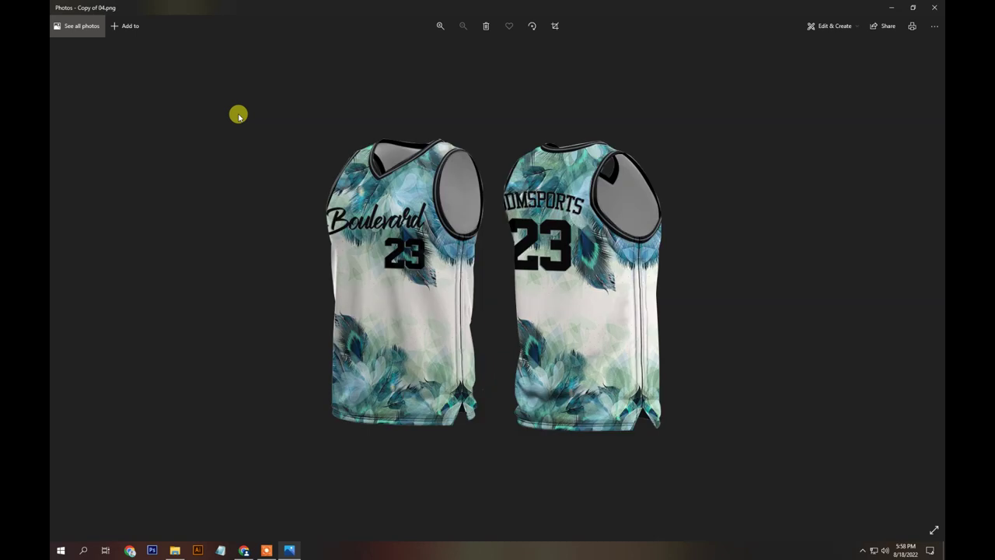
key(Right)
key(Right)
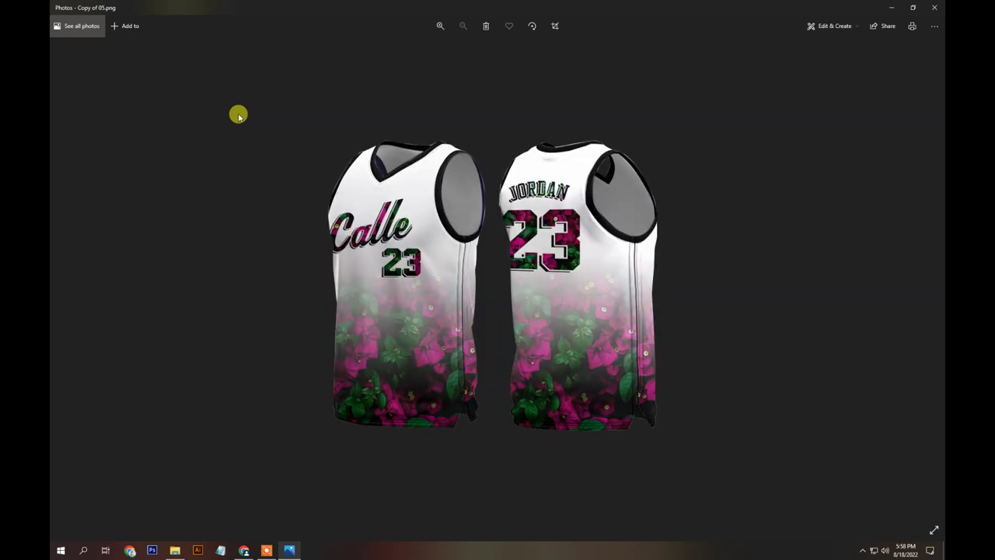
key(Right)
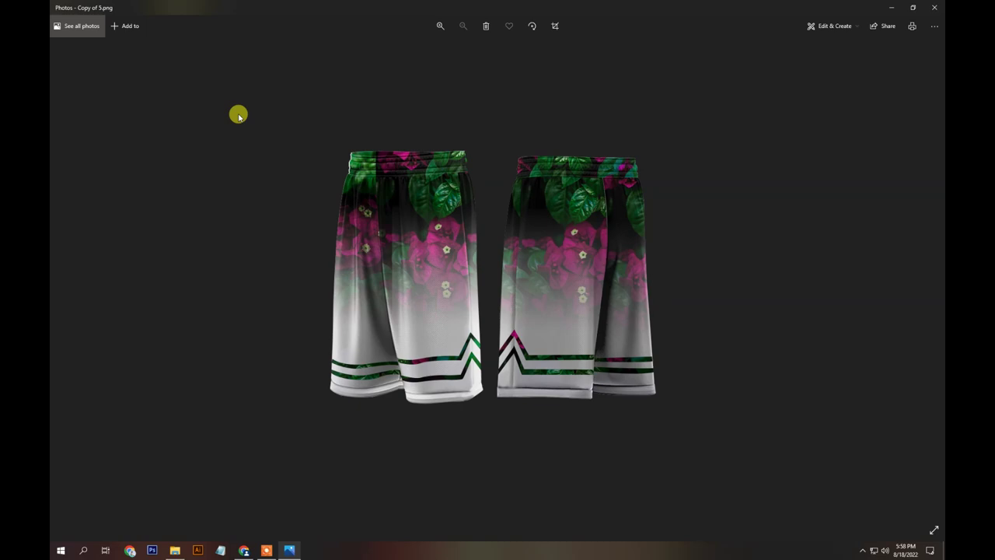
key(Right)
key(Right)
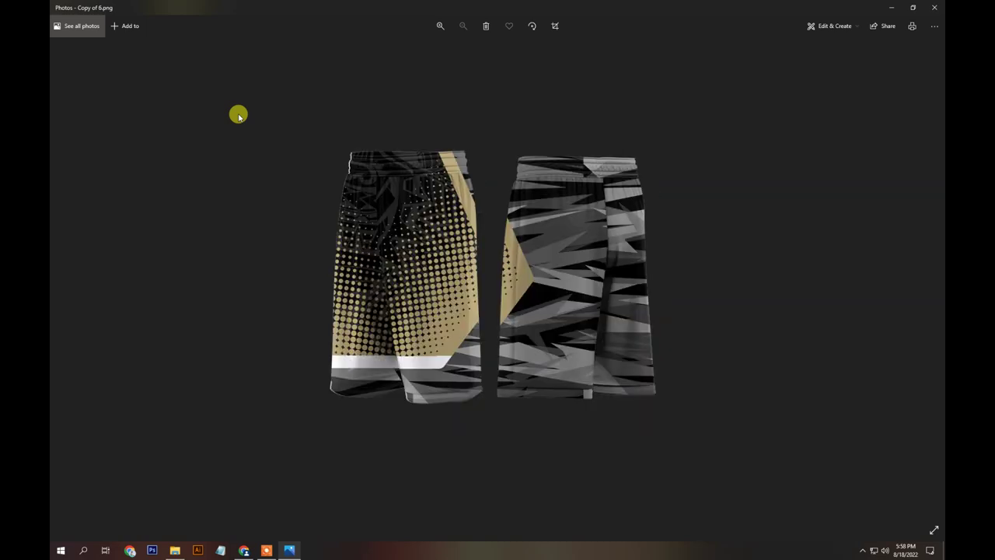
key(Right)
key(Right)
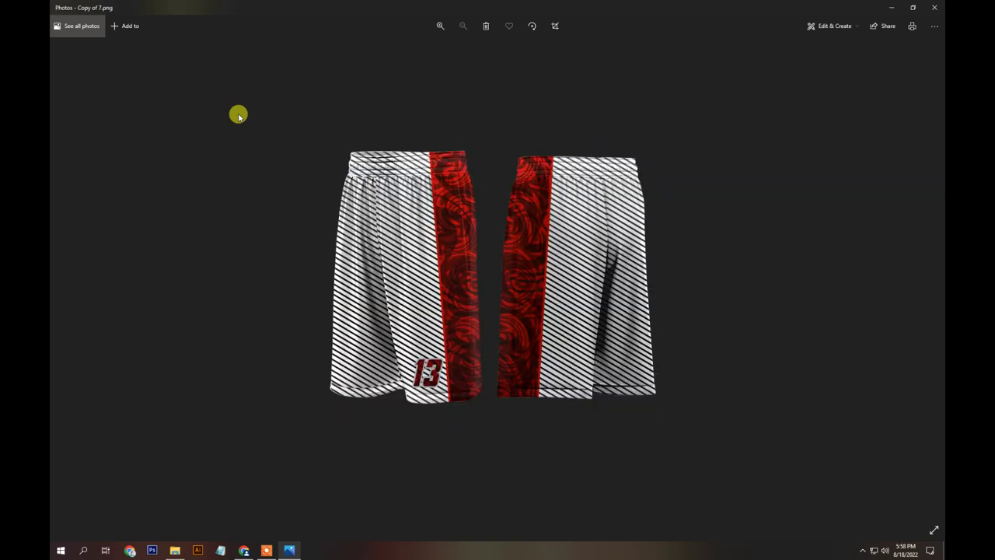
key(Right)
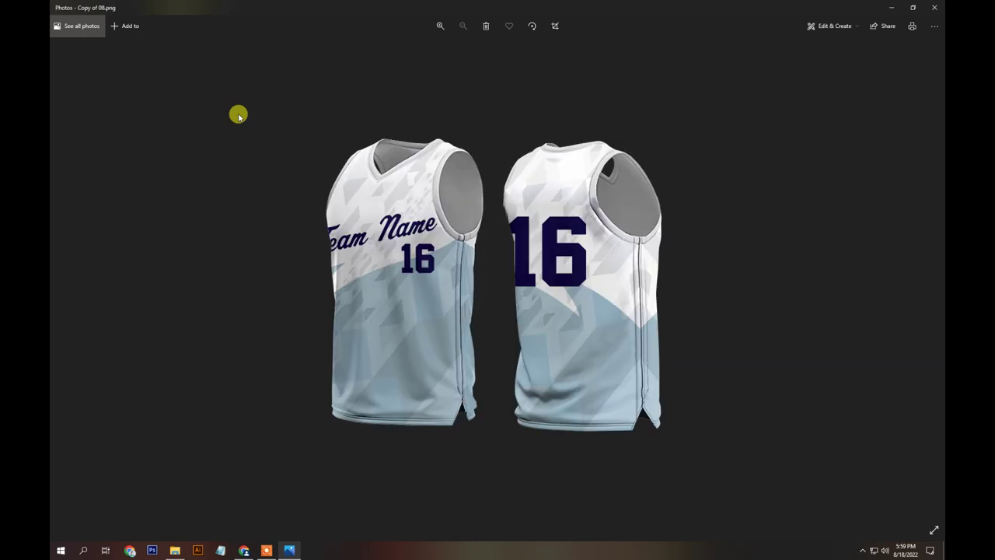
key(Right)
key(Right)
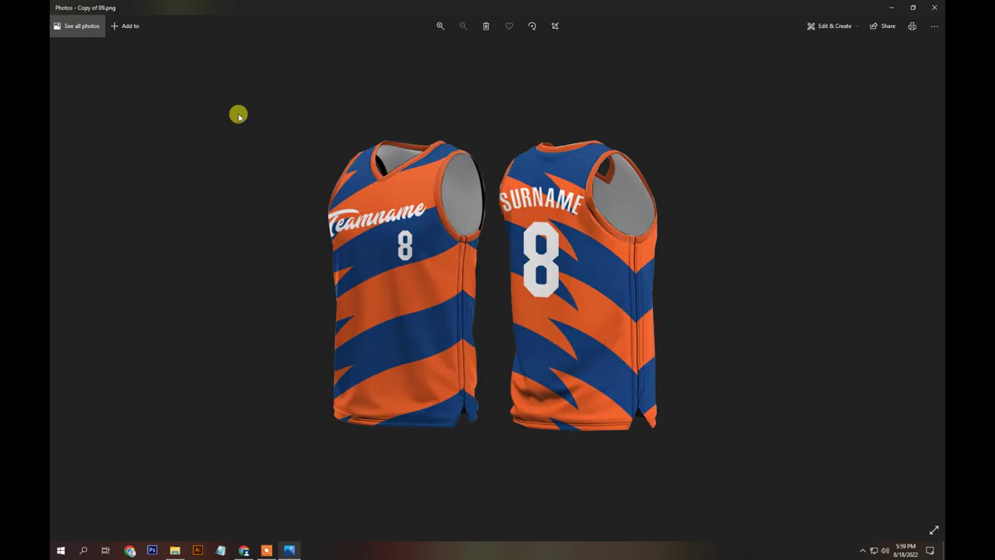
key(Right)
key(Right)
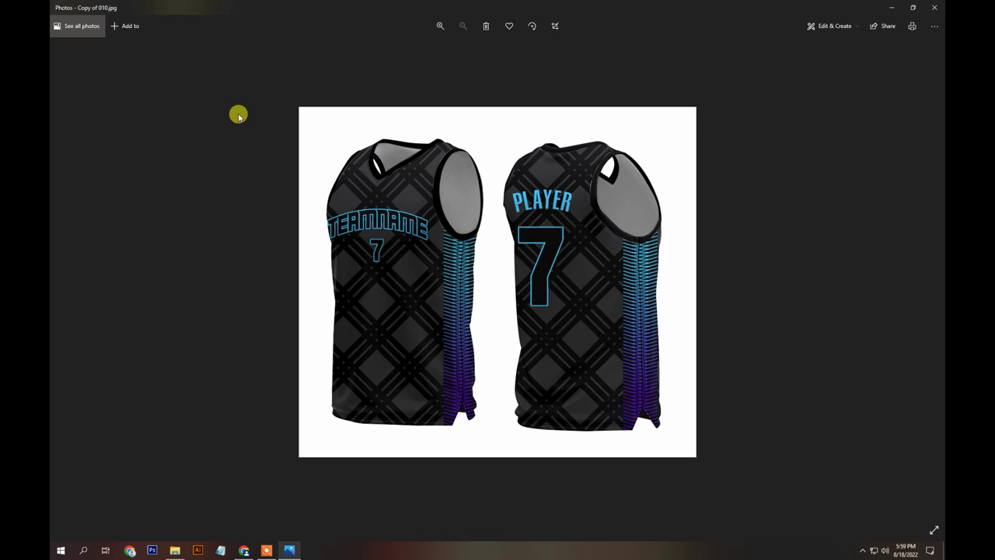
key(Right)
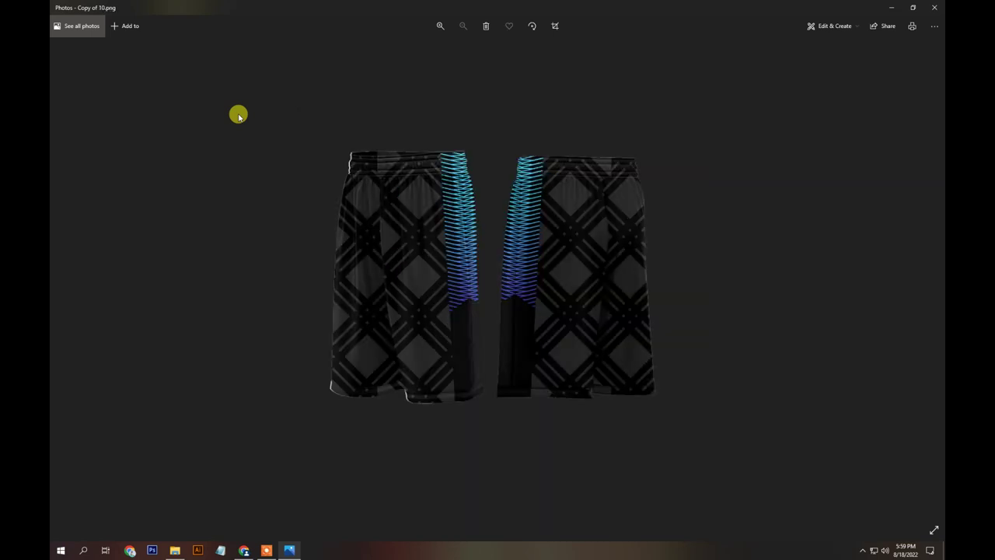
key(Right)
key(Right)
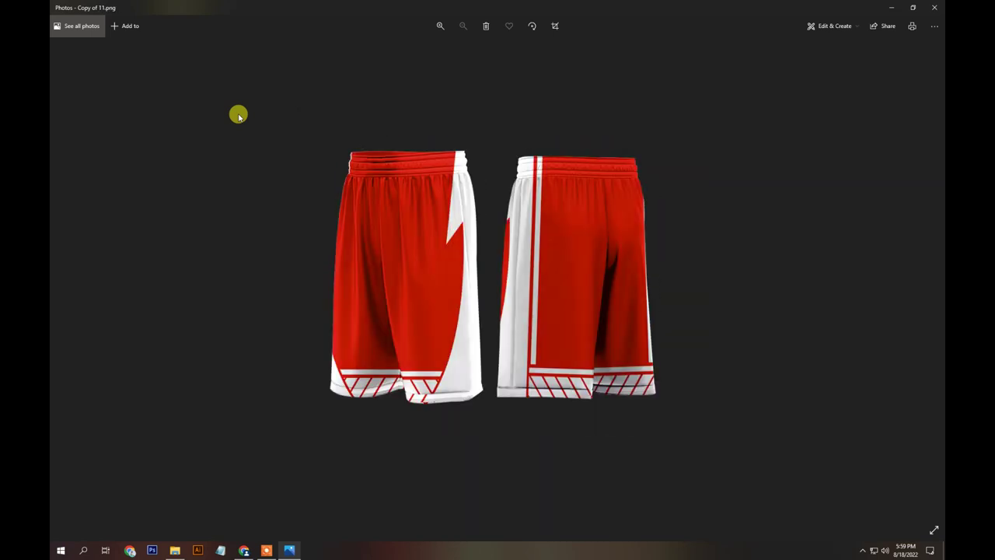
key(Right)
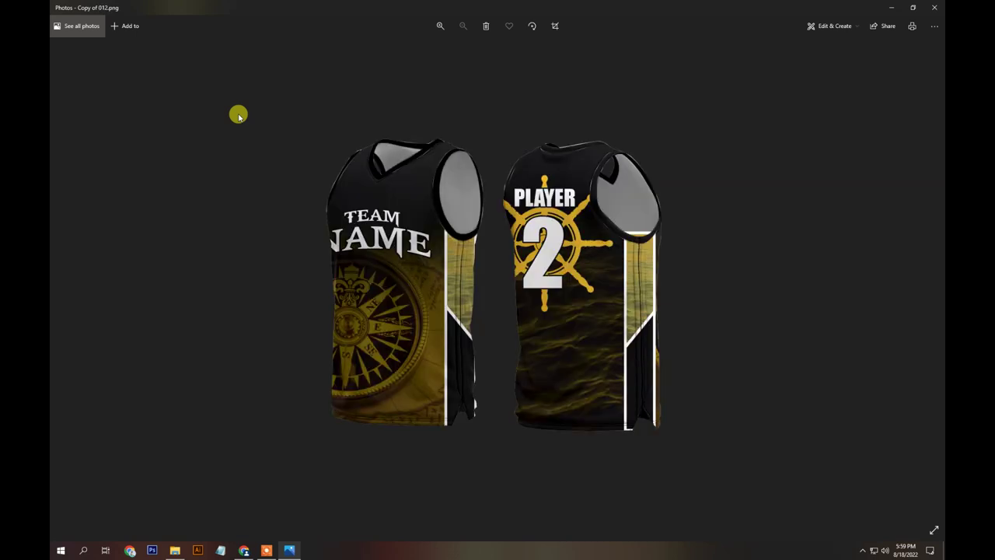
key(Right)
key(Right)
key(Right)
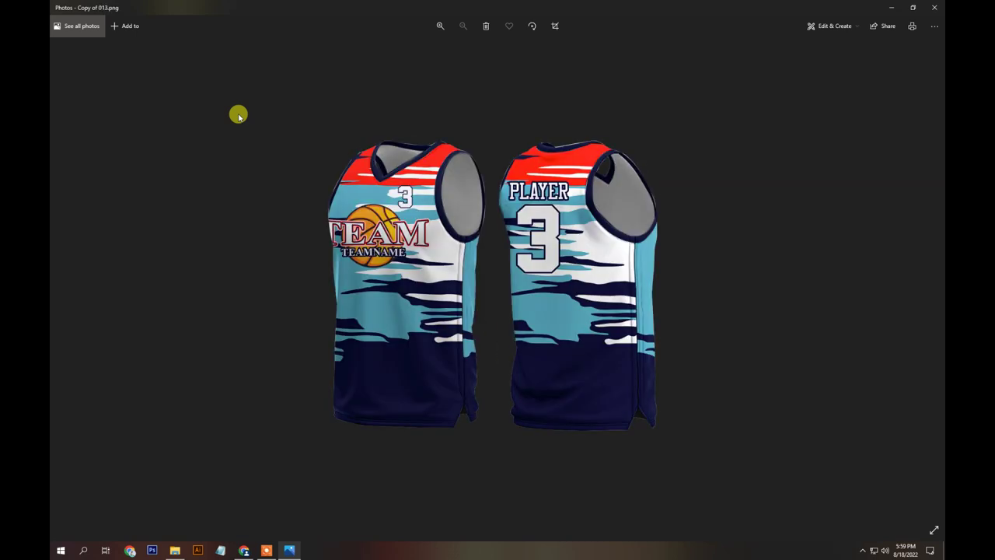
key(Right)
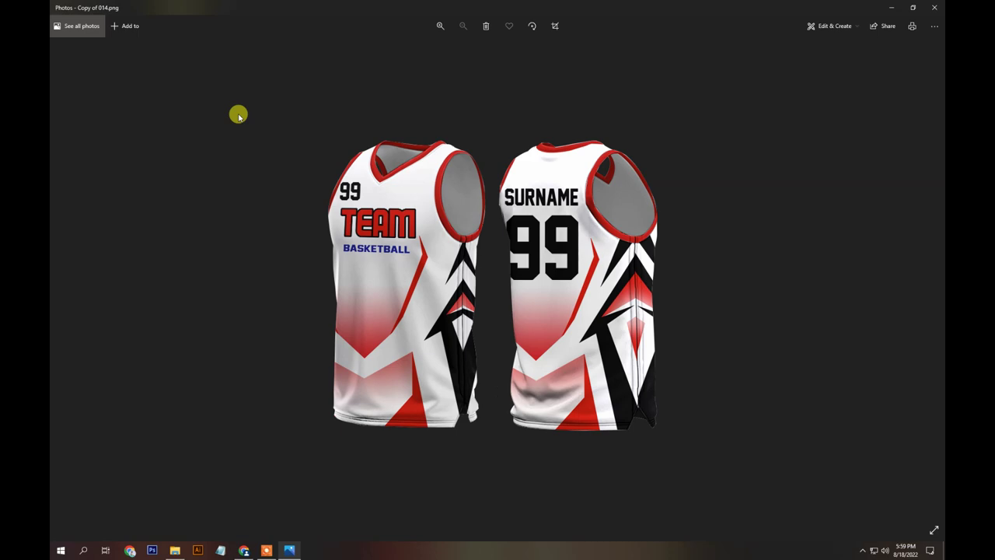
key(Right)
key(Right)
key(Right)
key(Right)
key(Right)
key(Right)
key(Right)
key(Right)
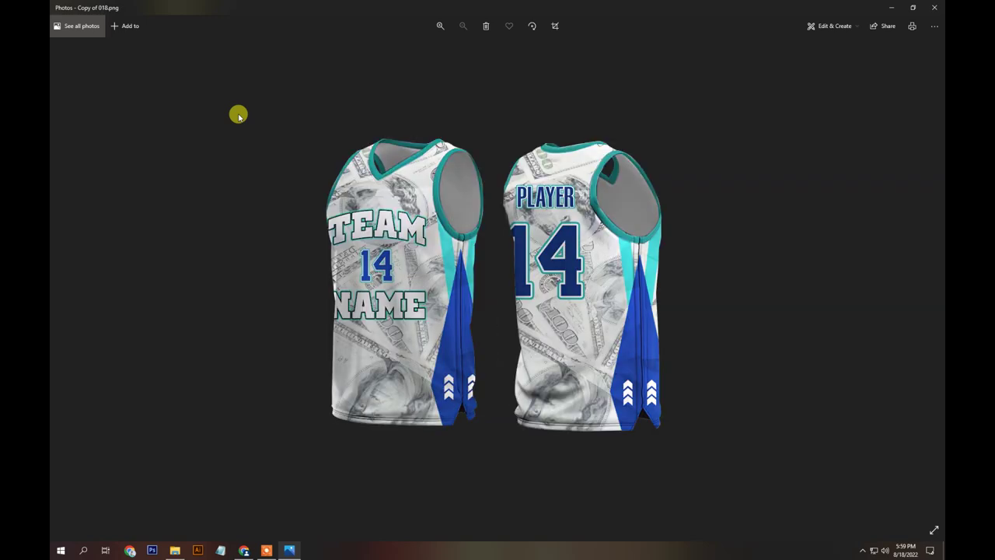
key(Right)
key(Right)
key(Right)
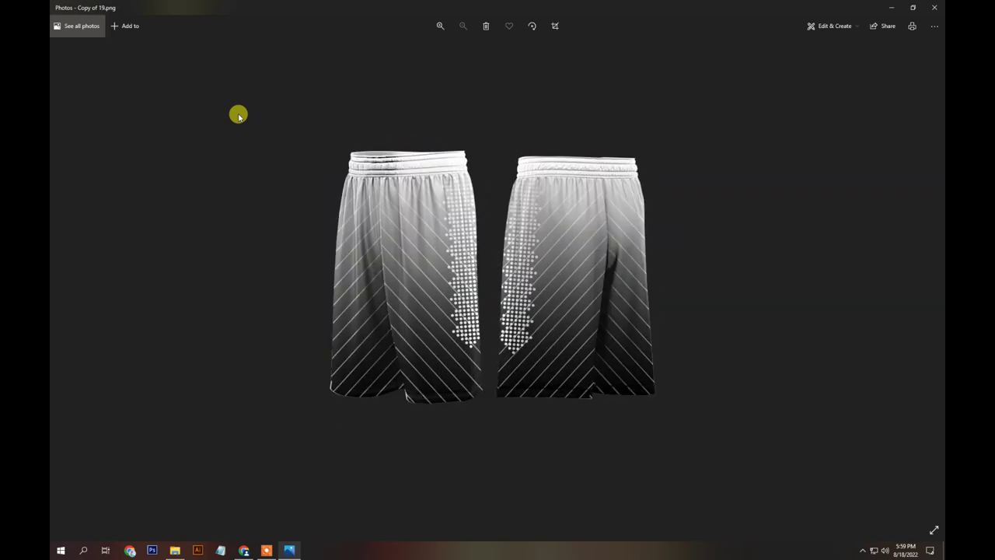
key(Right)
key(Right)
key(Right)
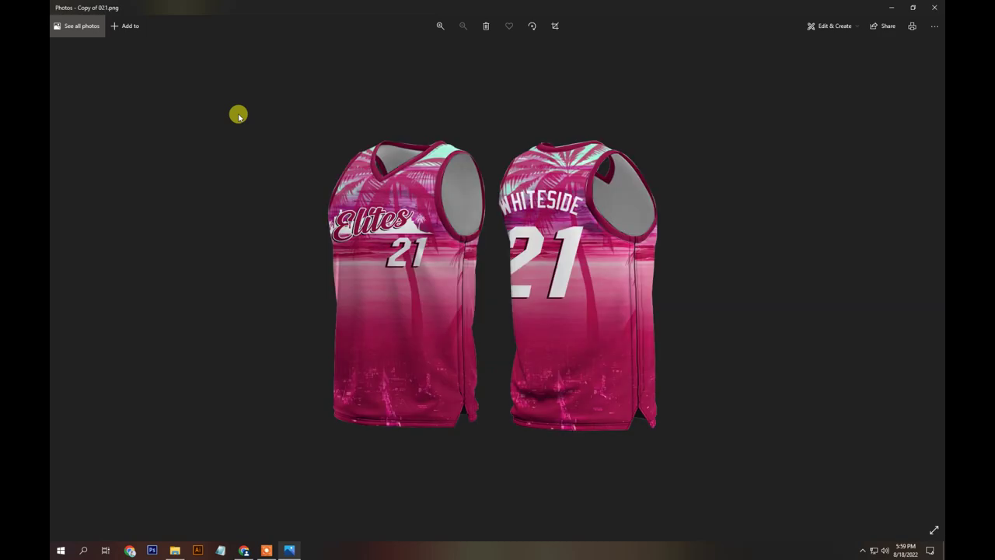
key(Right)
key(Right)
key(Right)
key(Right)
key(Right)
key(Right)
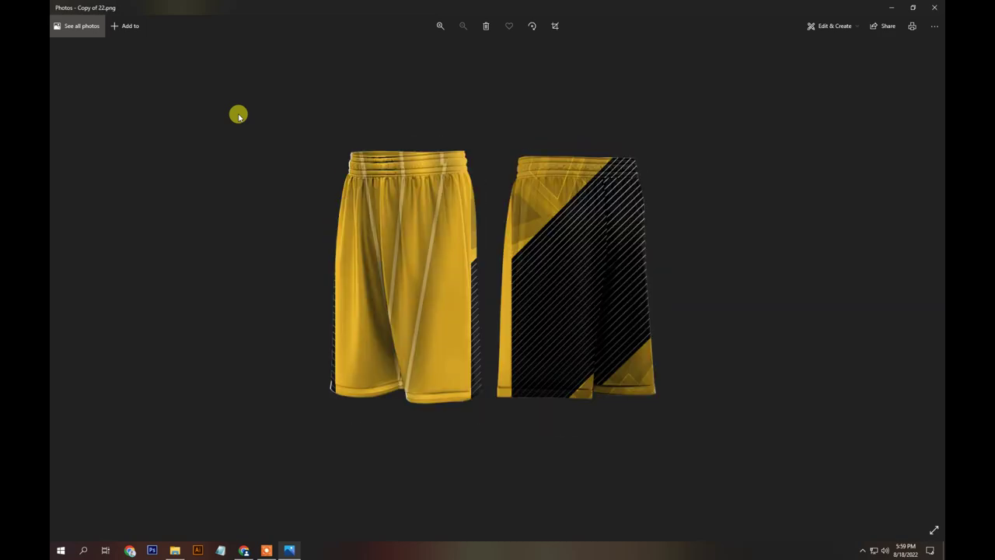
key(Right)
key(Right)
key(Right)
key(Right)
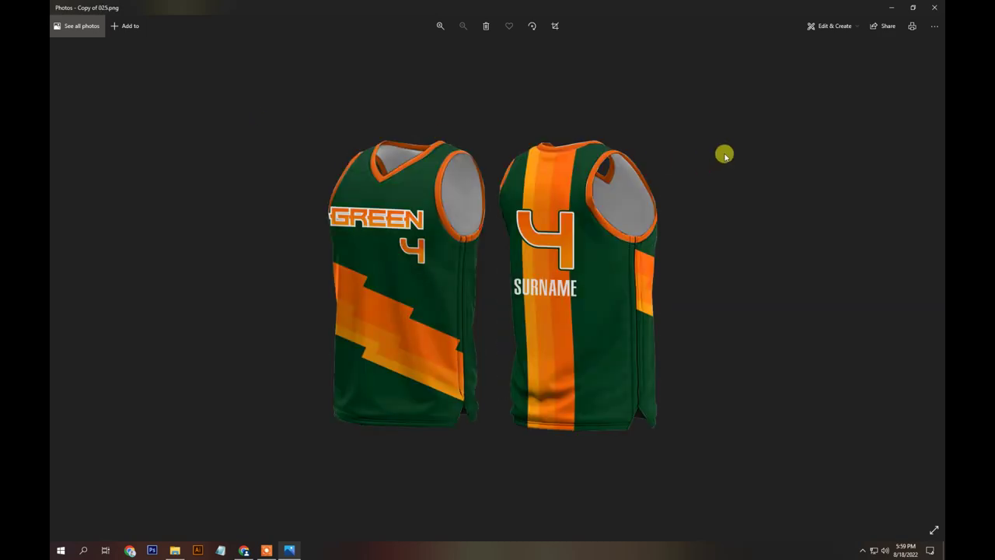
key(Right)
key(Right)
key(Right)
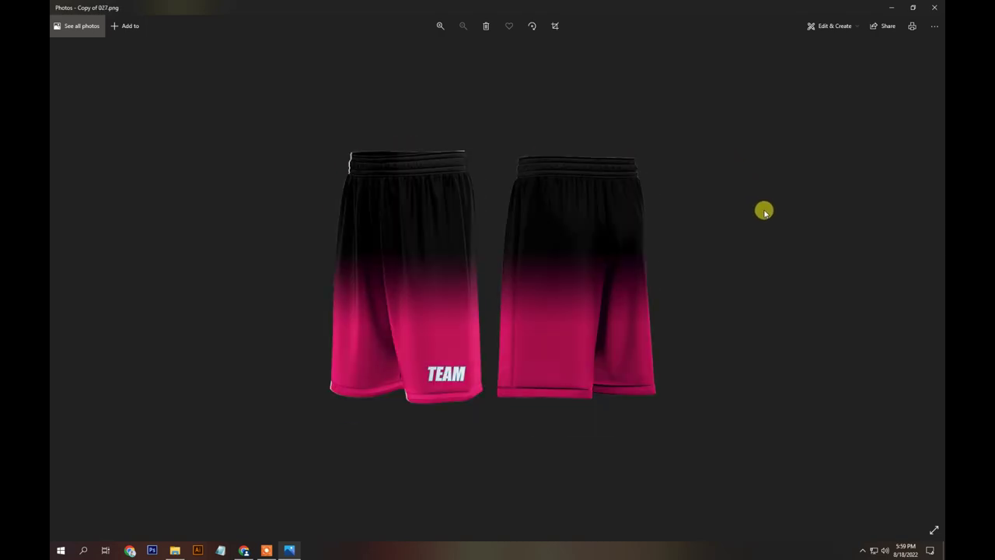
key(Right)
key(Right)
key(Right)
key(Right)
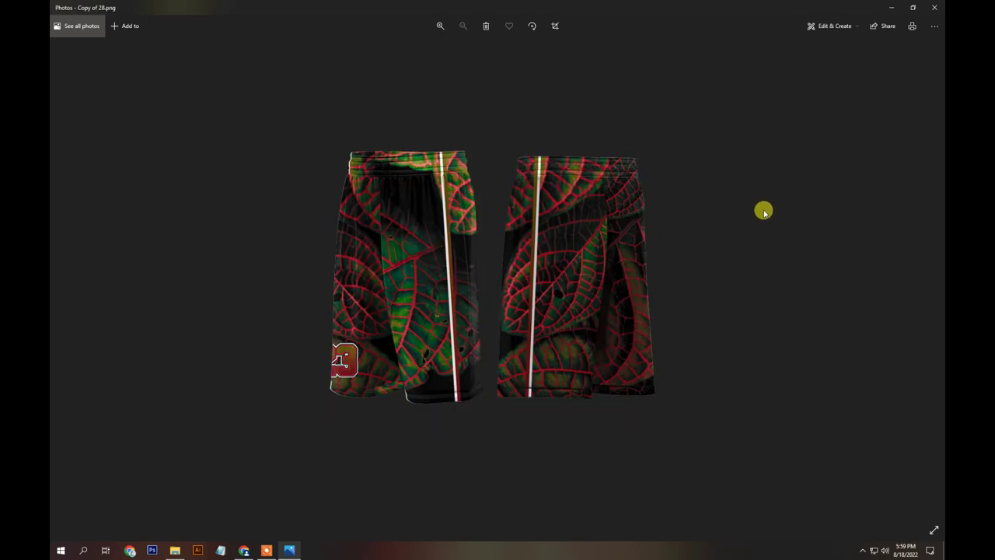
Browse the remaining catalog images from Copy of 28 through Copy of 45, then close the image viewer
key(Right)
key(Right)
key(Right)
key(Right)
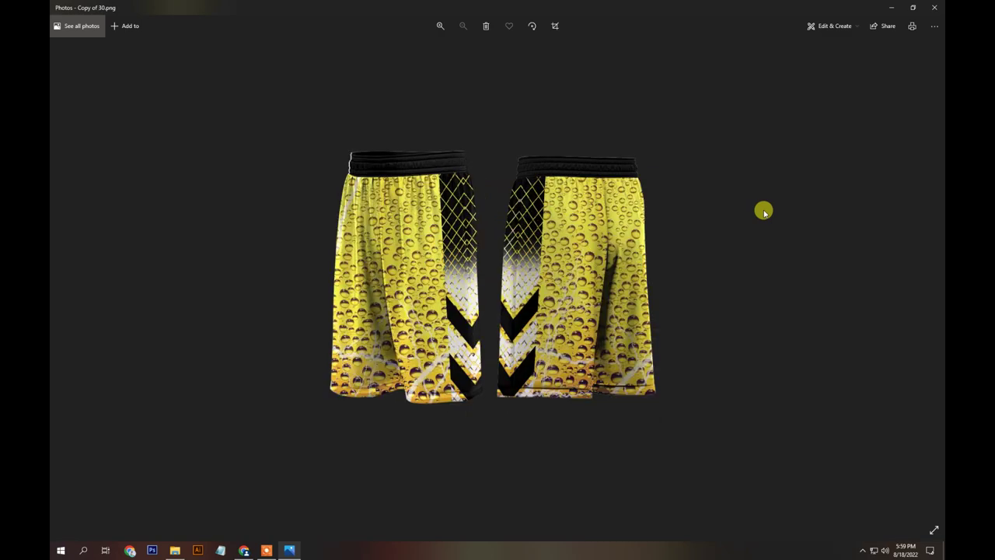
key(Right)
key(Right)
key(Right)
key(Right)
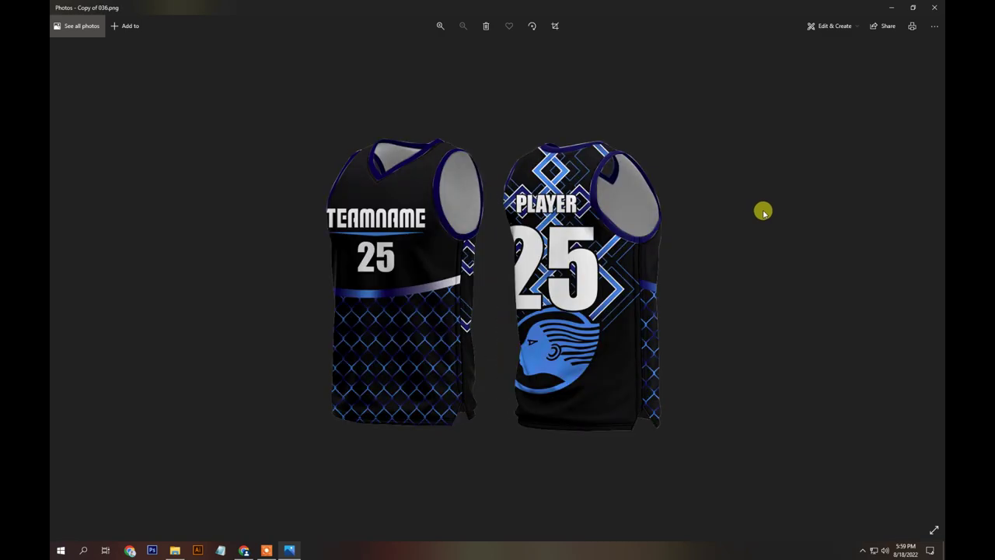
key(Right)
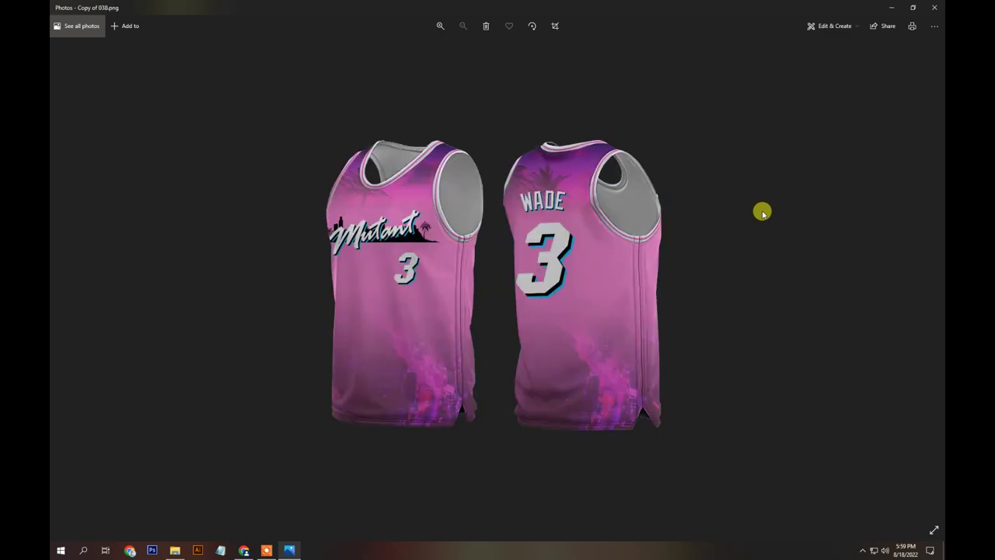
key(Right)
key(Right)
key(Right)
key(Right)
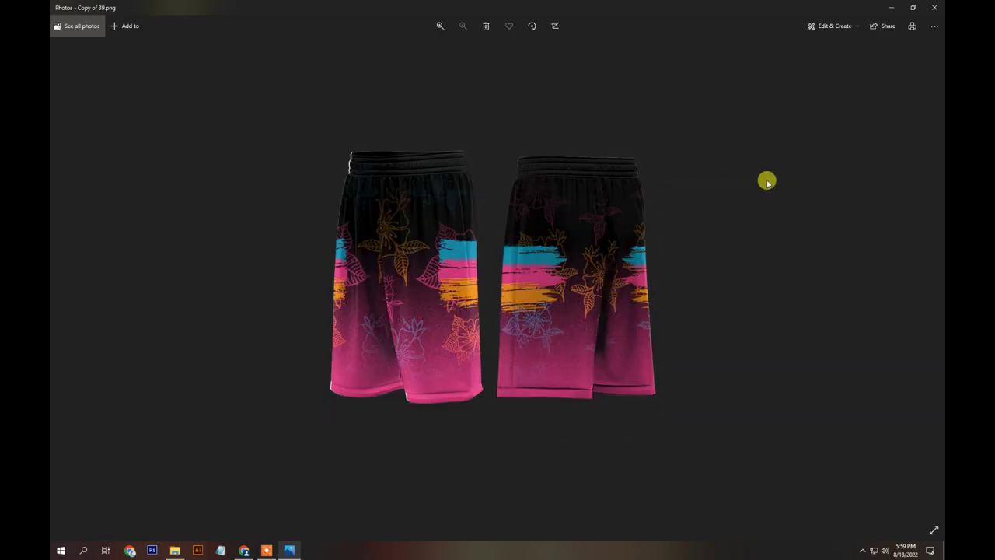
key(Right)
key(Right)
key(Right)
key(Right)
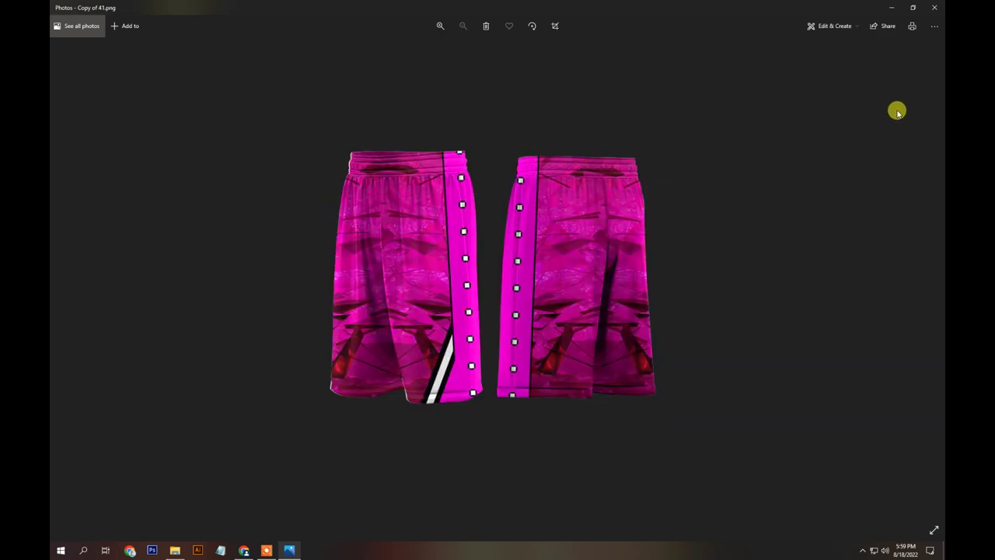
key(Right)
key(Right)
key(Right)
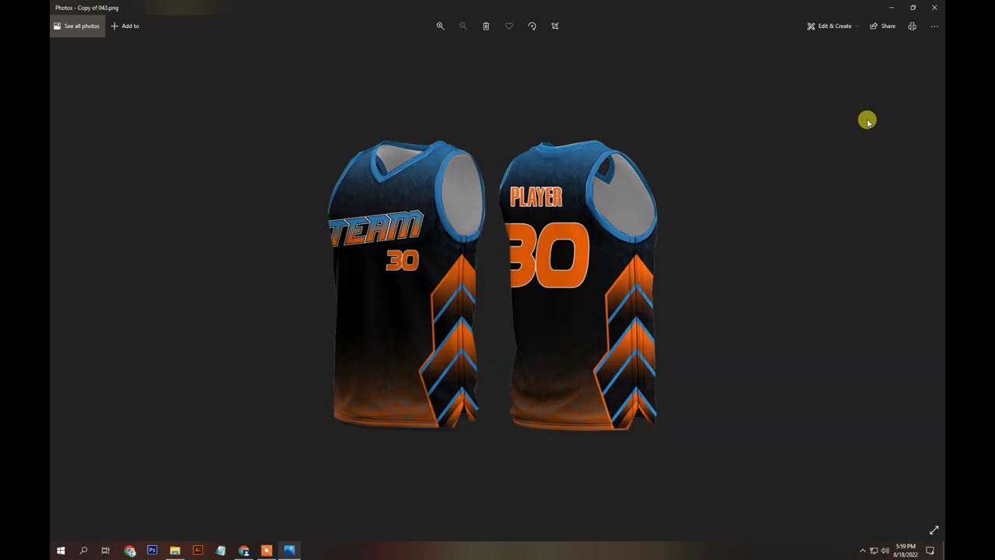
key(Right)
key(Right)
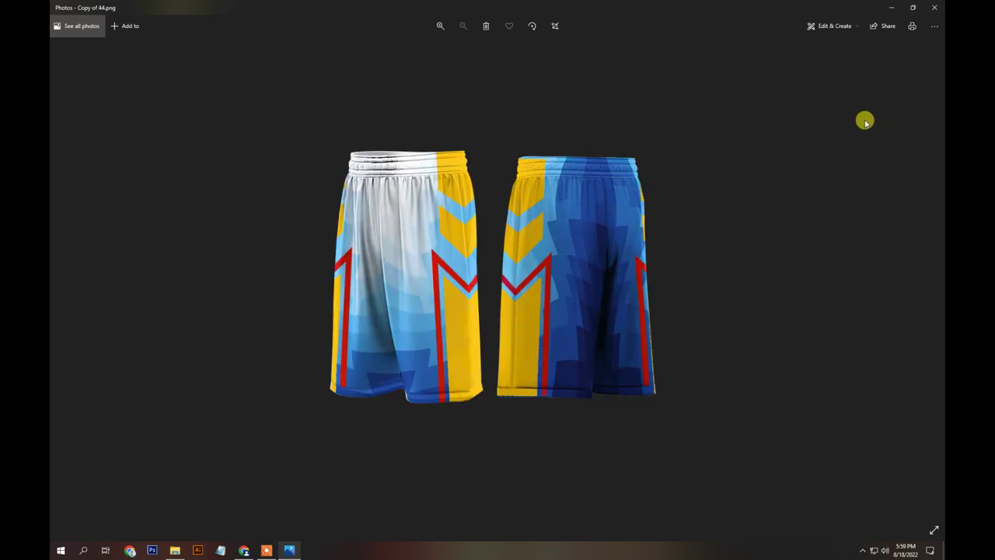
key(Right)
key(Right)
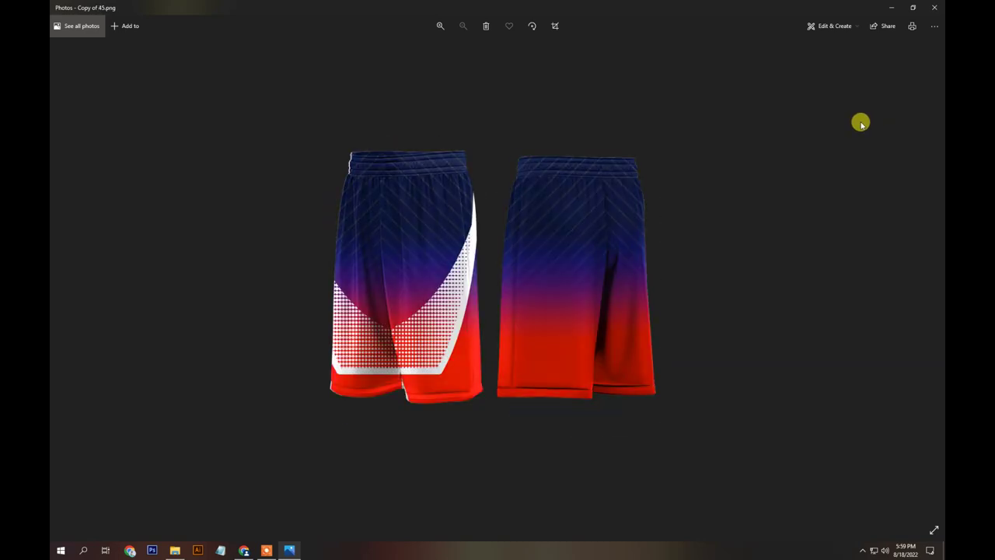
click(934, 7)
Look over the rest of the CATALOG folder, briefly open the Copy of 76 shorts image, and close it
scroll(627, 336, down, 3)
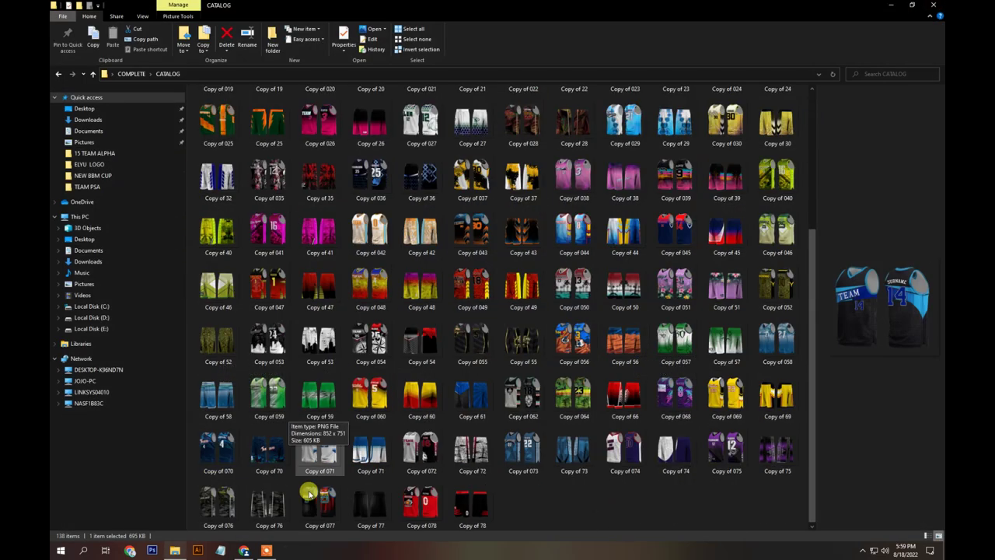
click(239, 516)
double_click(251, 511)
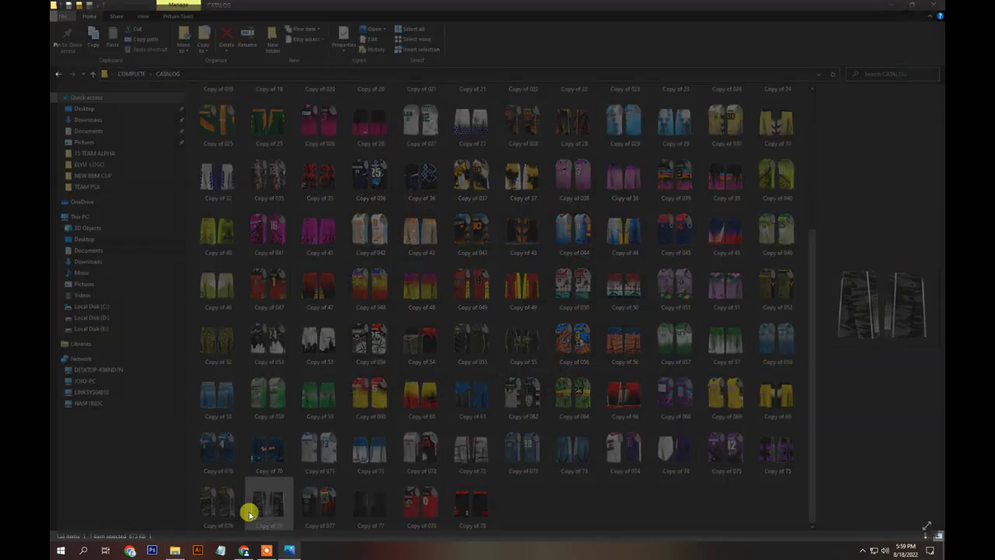
click(933, 7)
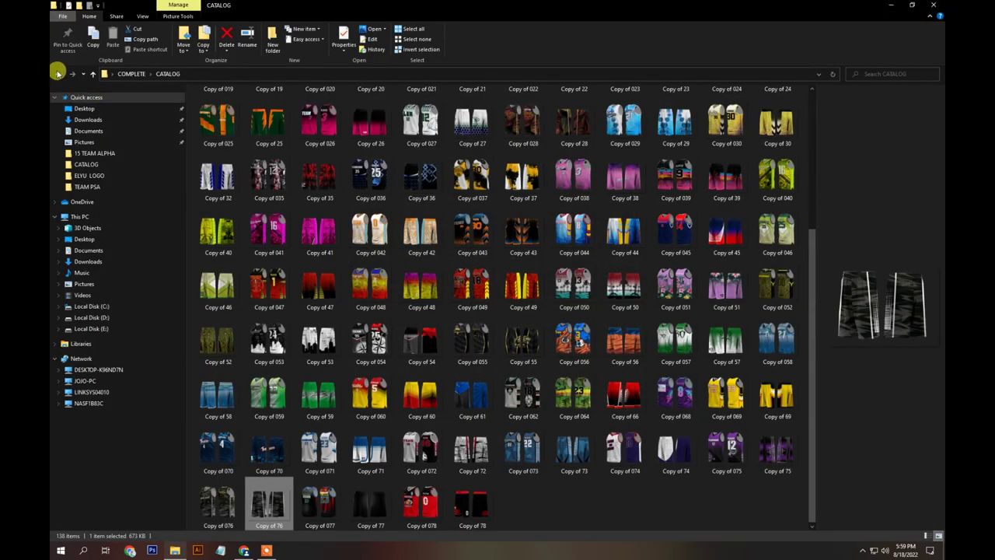
Go to the FREE_JERSEY_MOCKUP folder, view the TSHIRT_MOCKUP_JERSEYSTYLE image, and close it
click(58, 73)
double_click(440, 150)
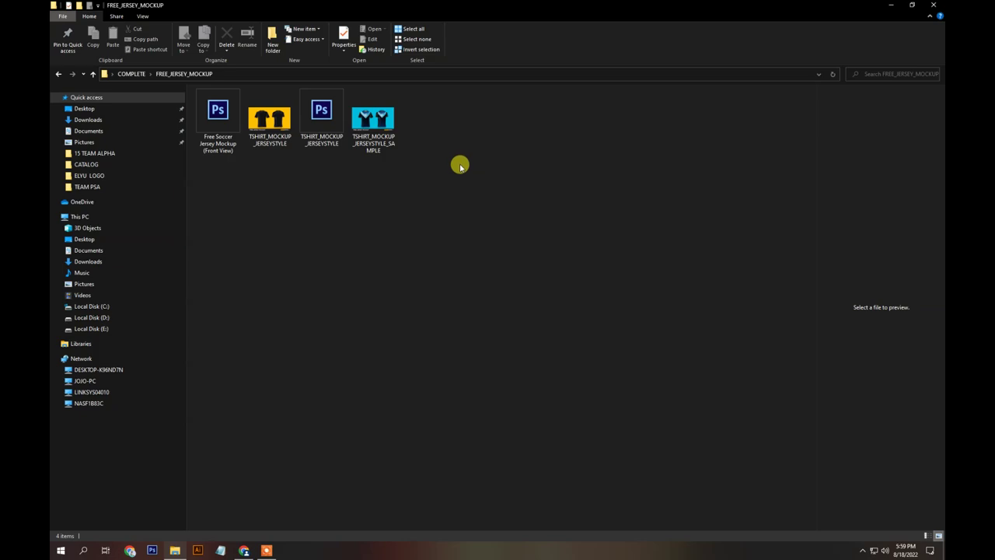
double_click(268, 123)
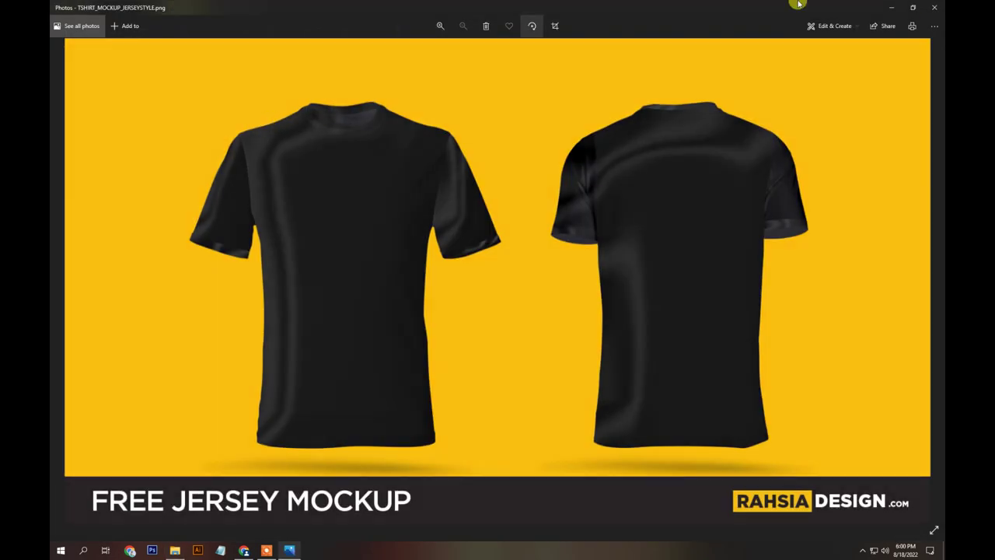
click(933, 7)
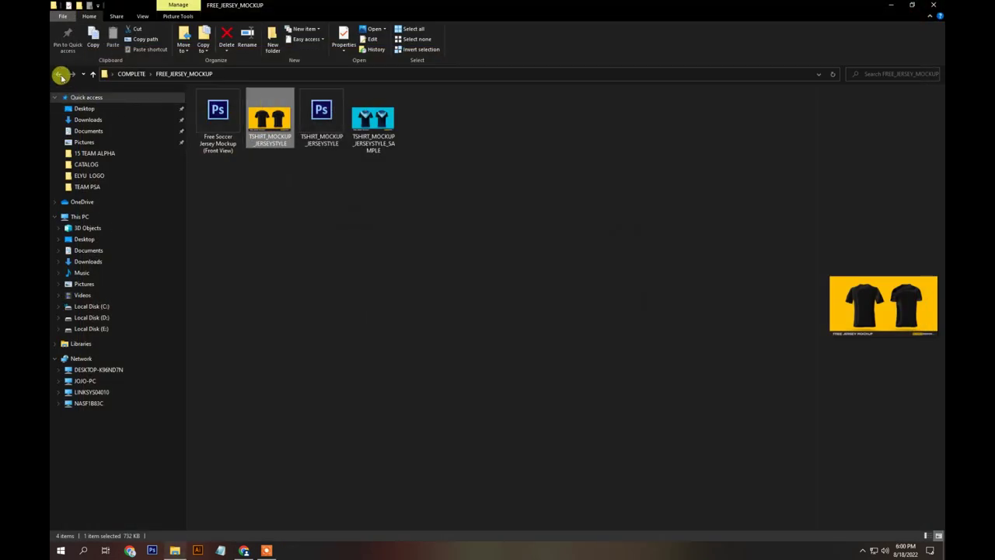
Open the FULL BLEED JERSEY SUBLI 1 folder in COMPLETE and examine its jersey and shorts previews and PSD files
click(59, 74)
double_click(546, 165)
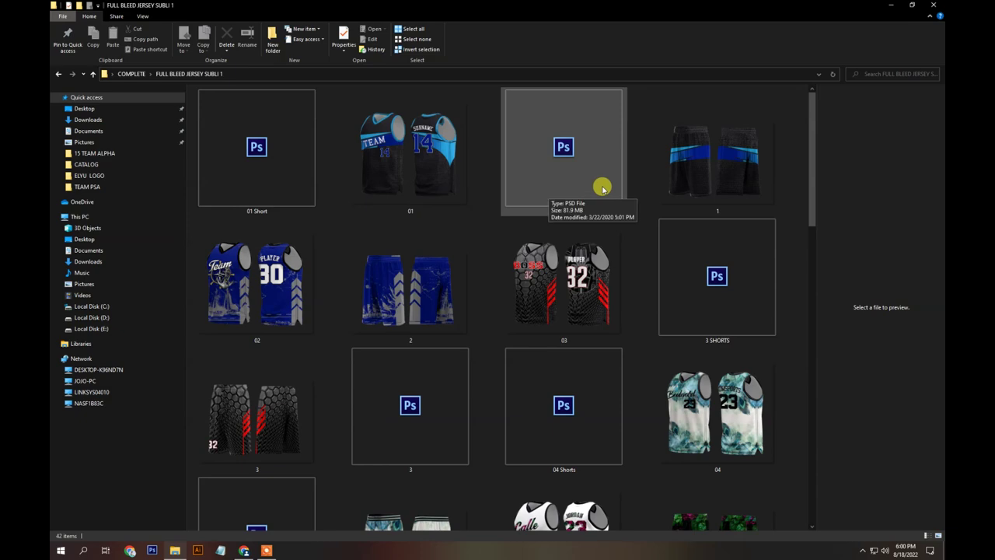
scroll(586, 187, down, 5)
scroll(578, 289, up, 5)
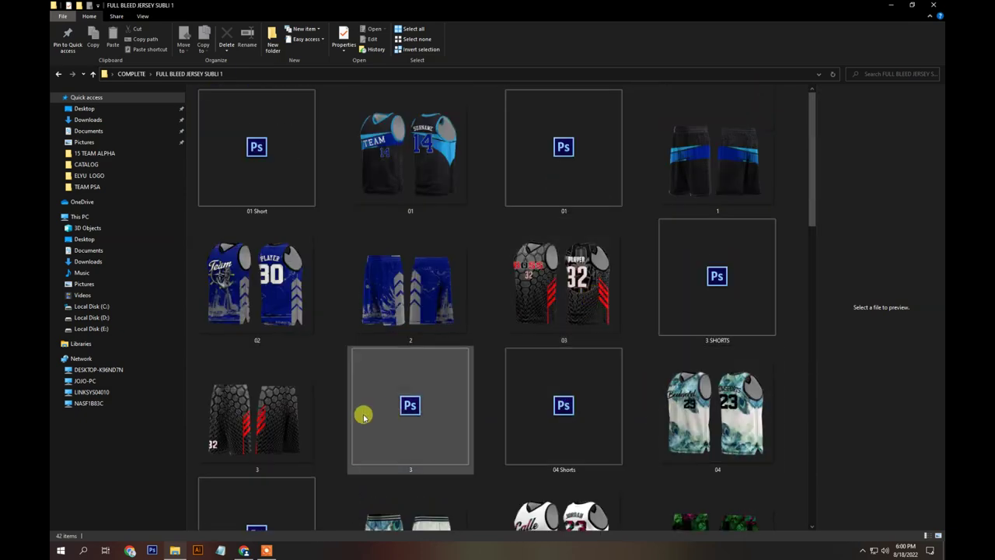
click(704, 315)
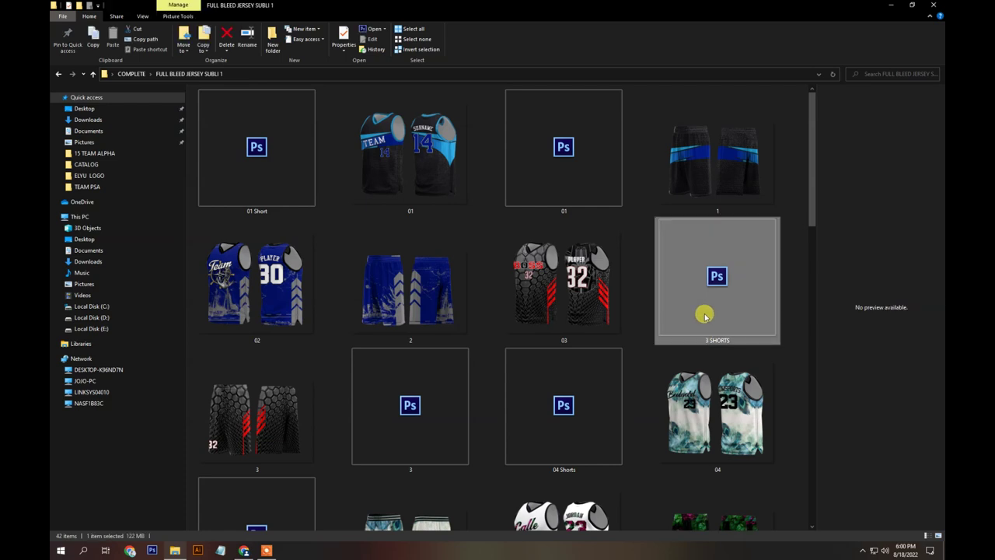
click(544, 406)
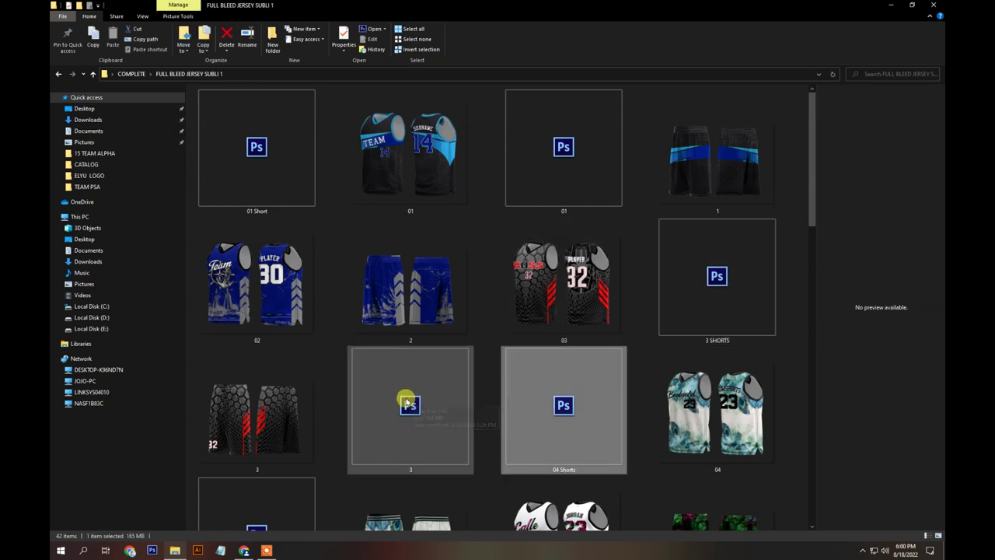
scroll(450, 399, down, 2)
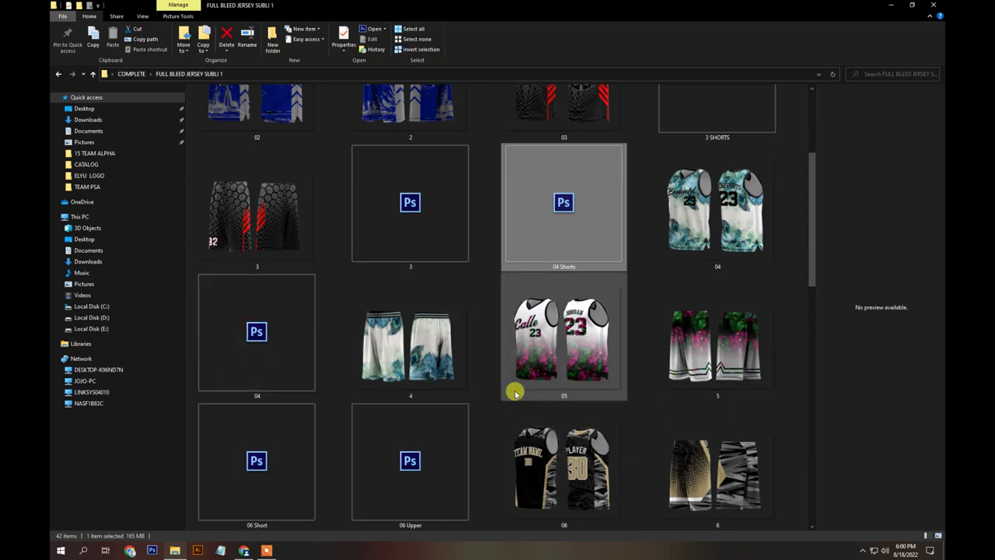
scroll(364, 302, down, 8)
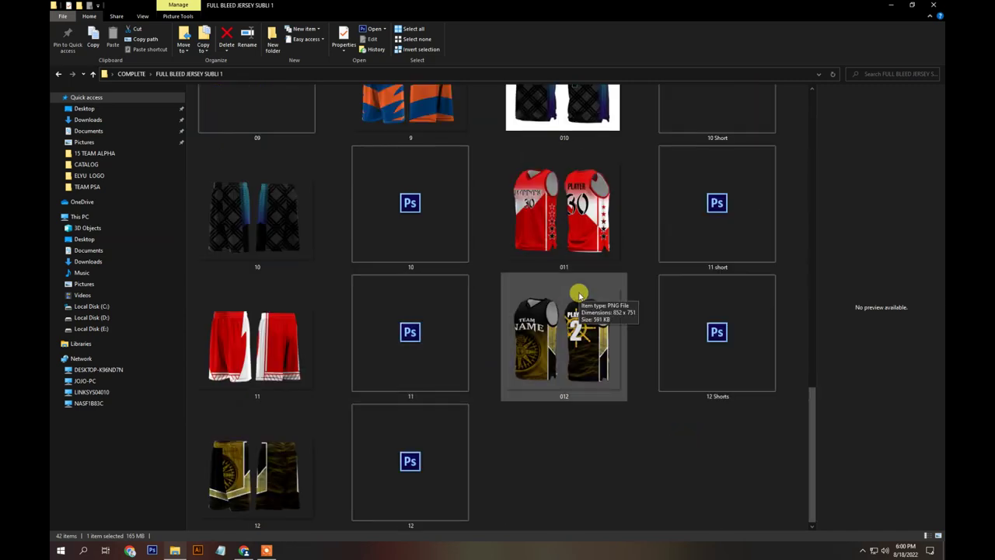
scroll(579, 293, up, 10)
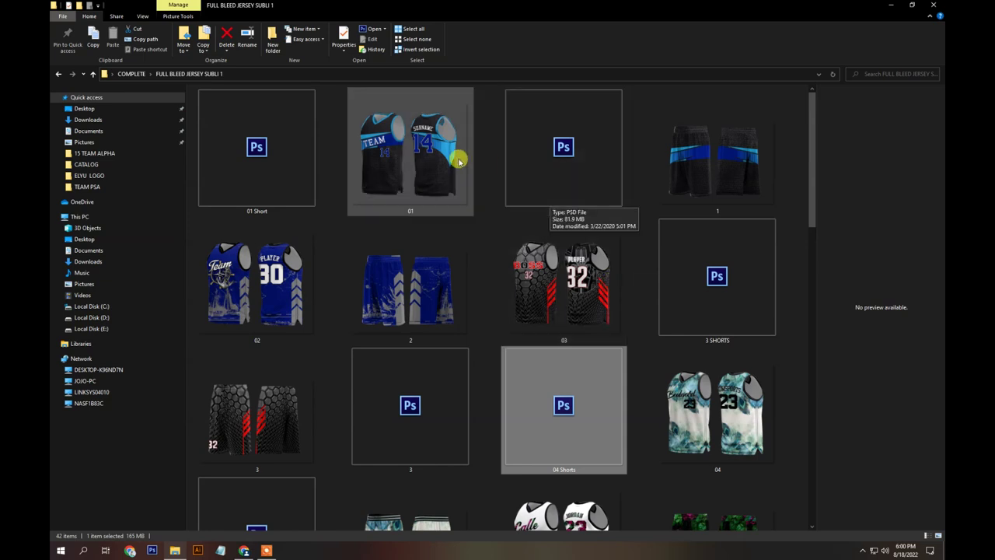
scroll(394, 284, down, 2)
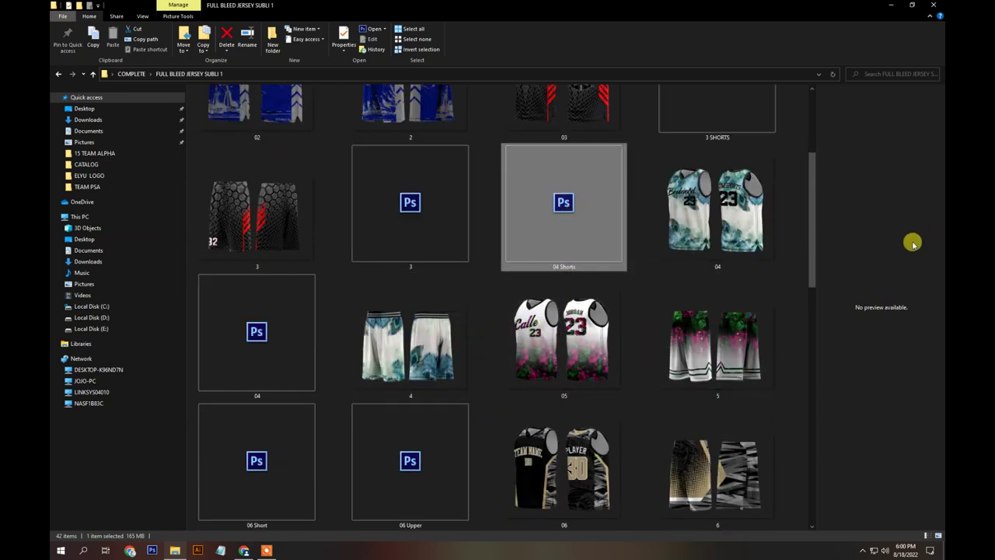
Open the 04 PSD file in Adobe Photoshop, accept the missing fonts warning, and hide the grid and guides
click(418, 203)
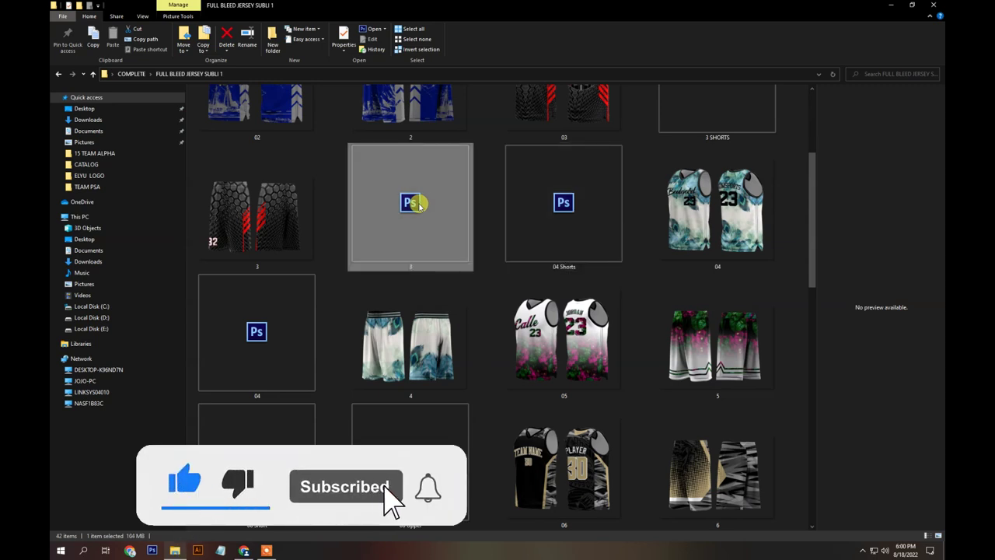
click(277, 323)
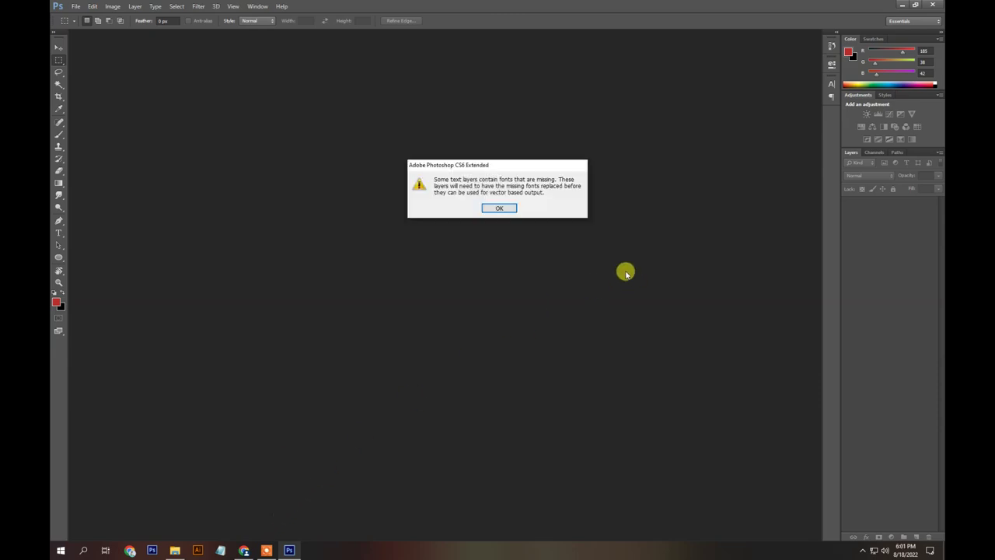
click(491, 207)
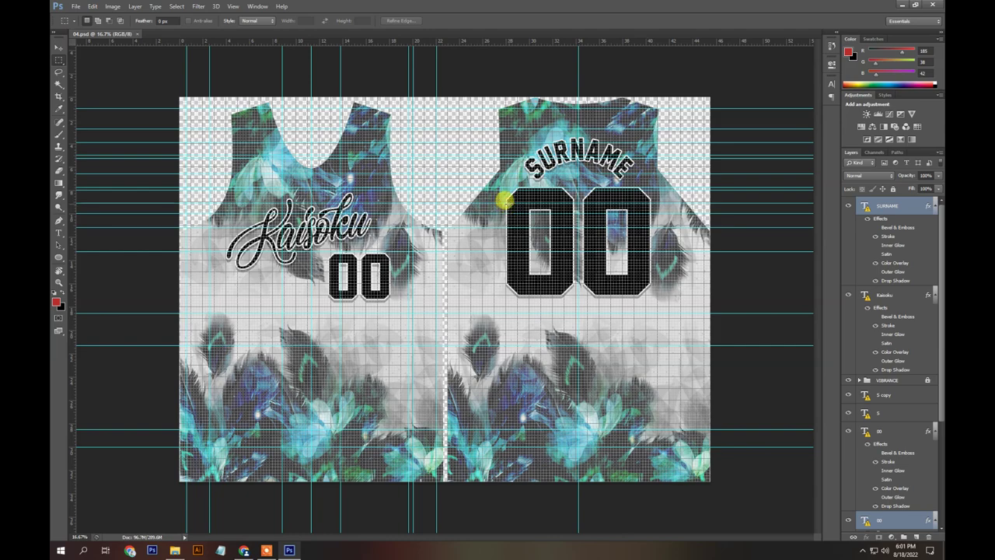
key(ctrl+h)
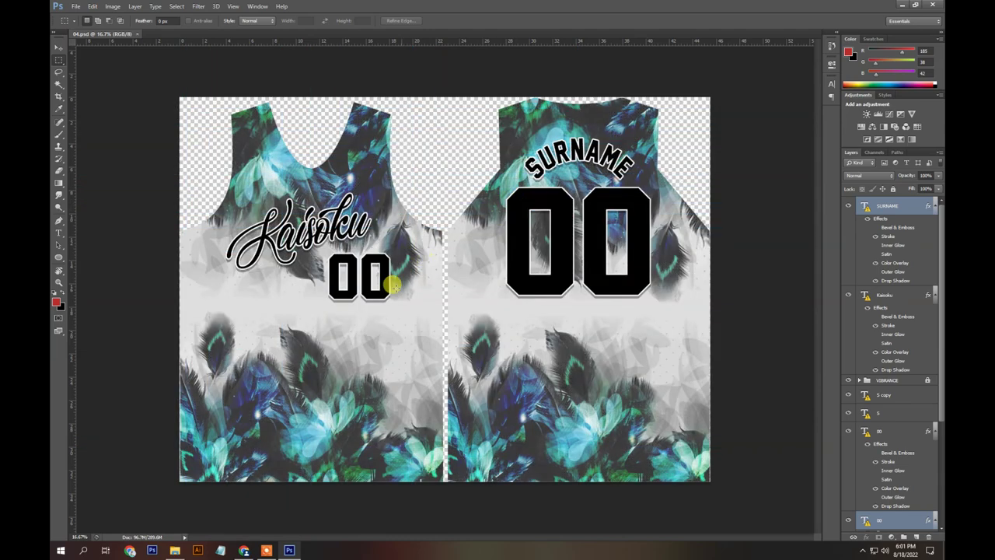
Try moving the lower feather artwork on the front panel, undo the move, and inspect the Kaisoku lettering up close
key(v)
drag(327, 340, 431, 321)
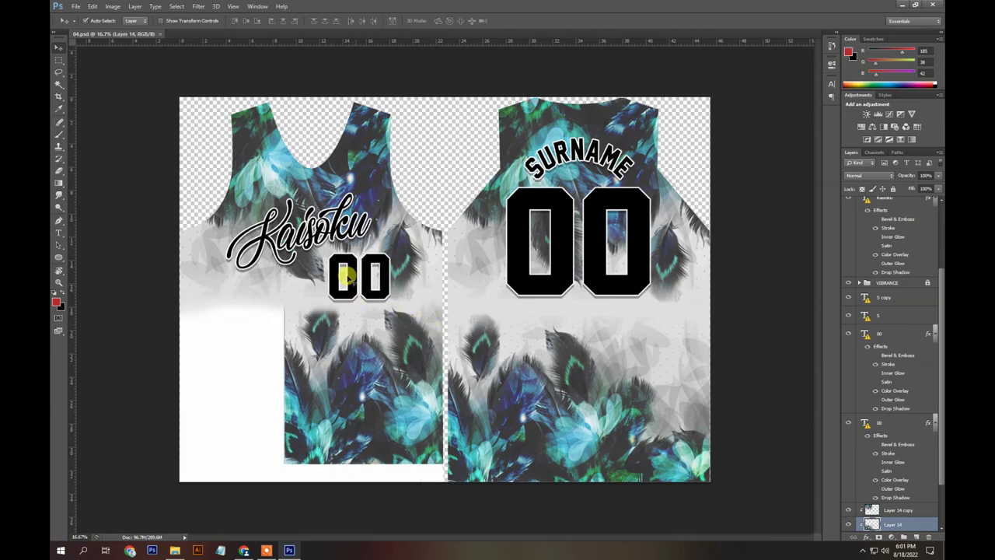
key(ctrl+z)
scroll(318, 203, up, 3)
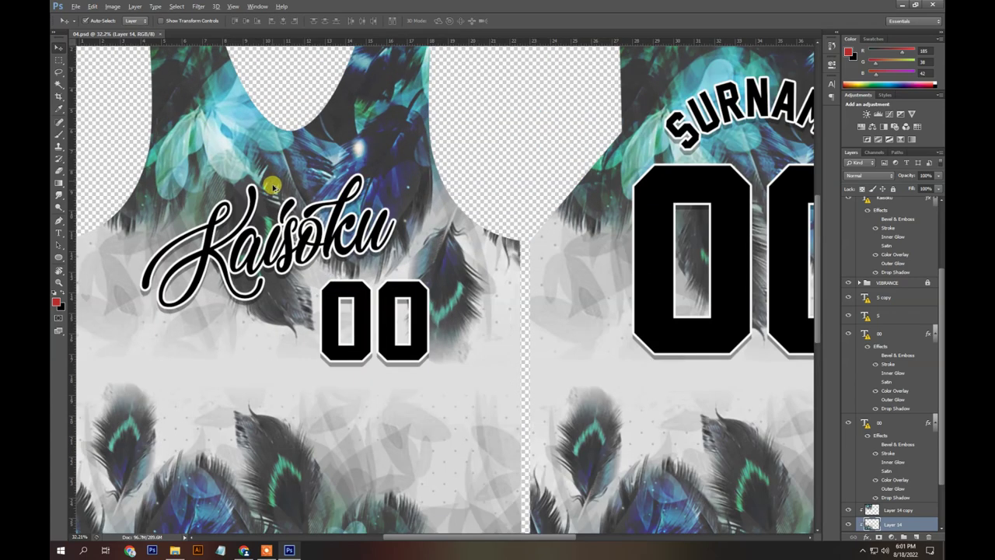
scroll(507, 278, up, 2)
scroll(482, 311, down, 5)
Try pulling apart the back number, feather artwork and Kaisoku lettering to test that each layer moves separately
drag(651, 270, 628, 396)
drag(549, 329, 554, 412)
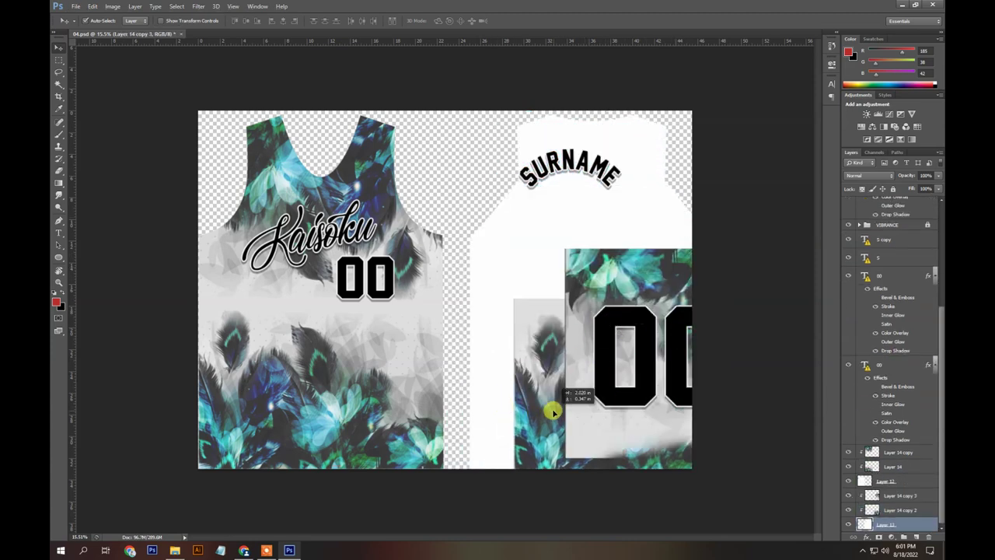
drag(241, 350, 369, 282)
drag(307, 231, 484, 239)
drag(391, 182, 391, 200)
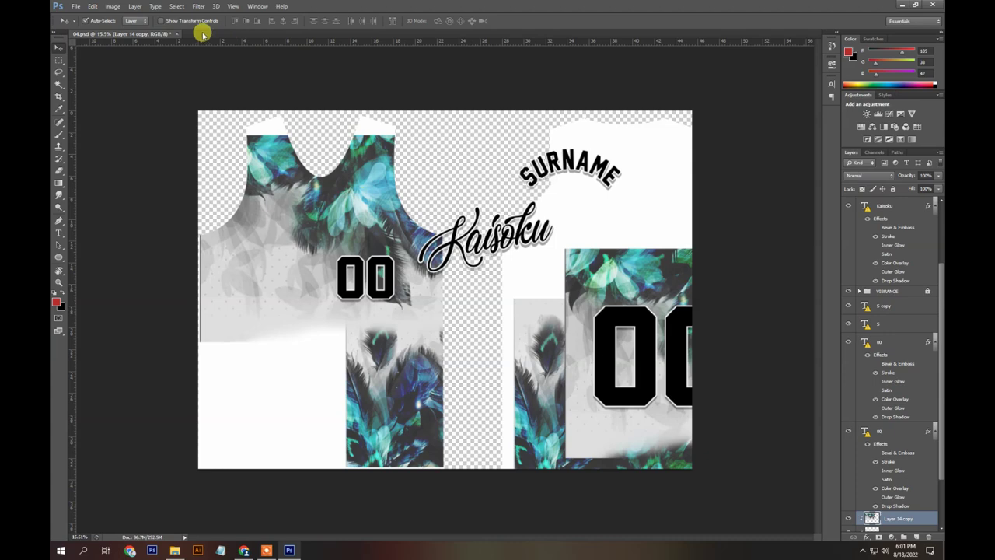
Close the 04 document without saving changes and switch back to the FULL BLEED JERSEY SUBLI 1 folder in File Explorer
click(177, 34)
click(494, 203)
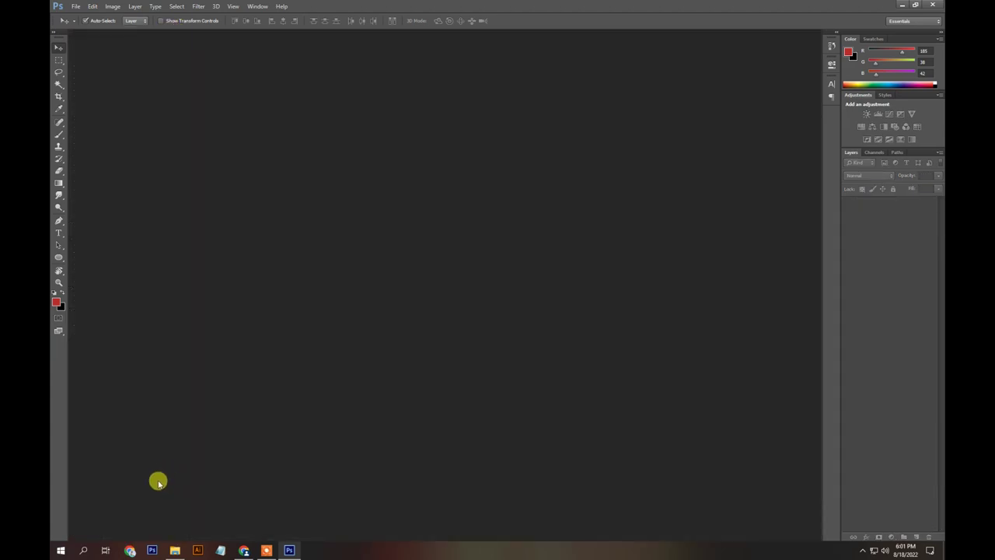
click(174, 549)
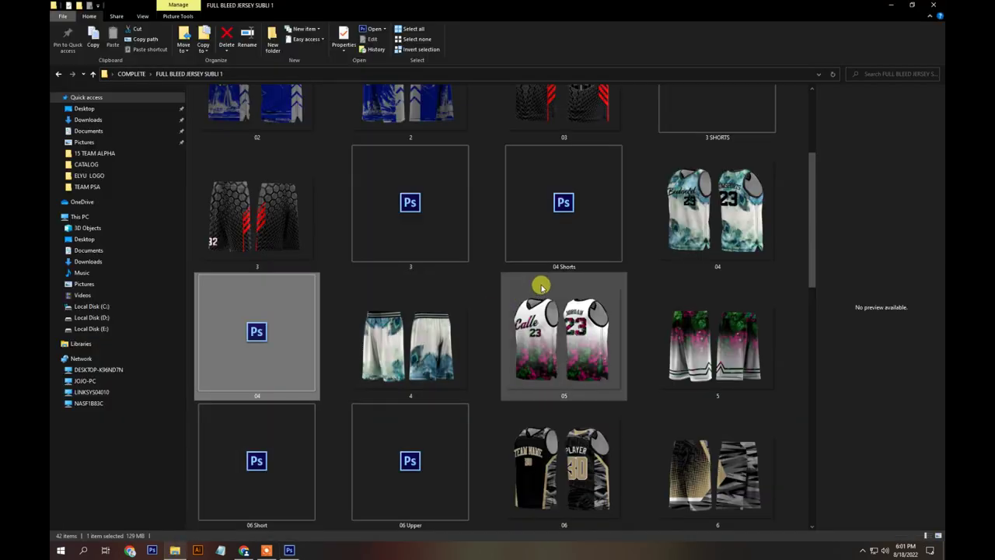
Open the 01 Short PSD file in Adobe Photoshop, accept restoring the portable settings, and deselect the layers
scroll(493, 282, up, 3)
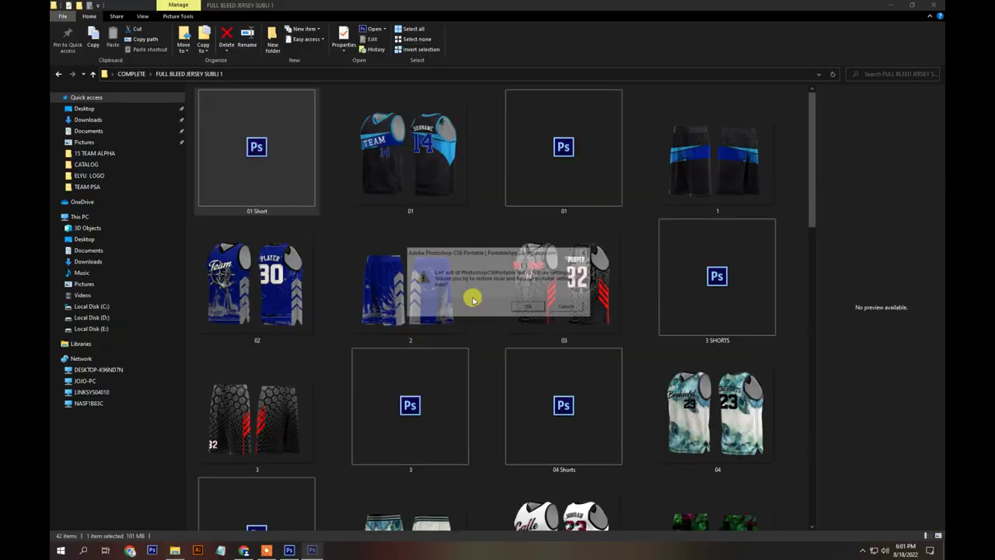
click(540, 310)
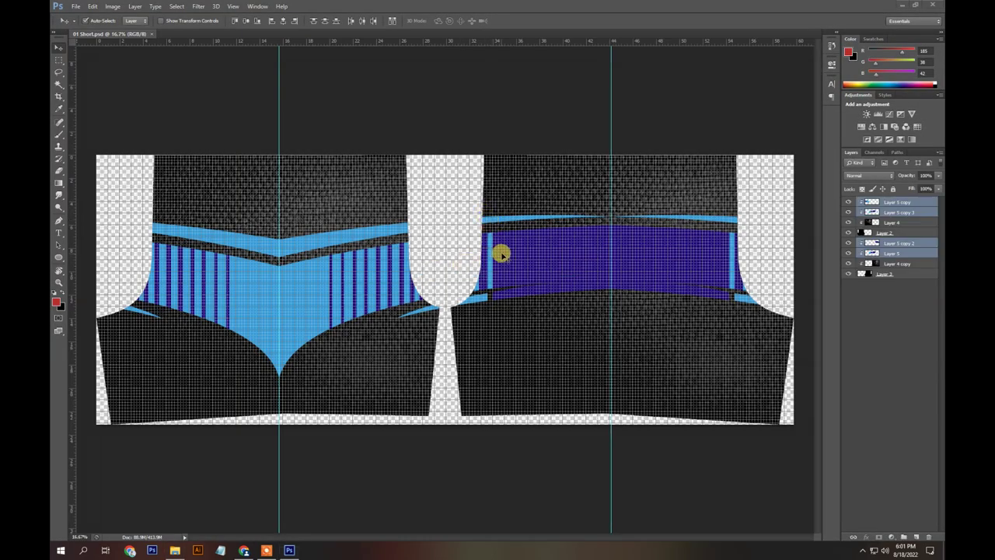
click(463, 200)
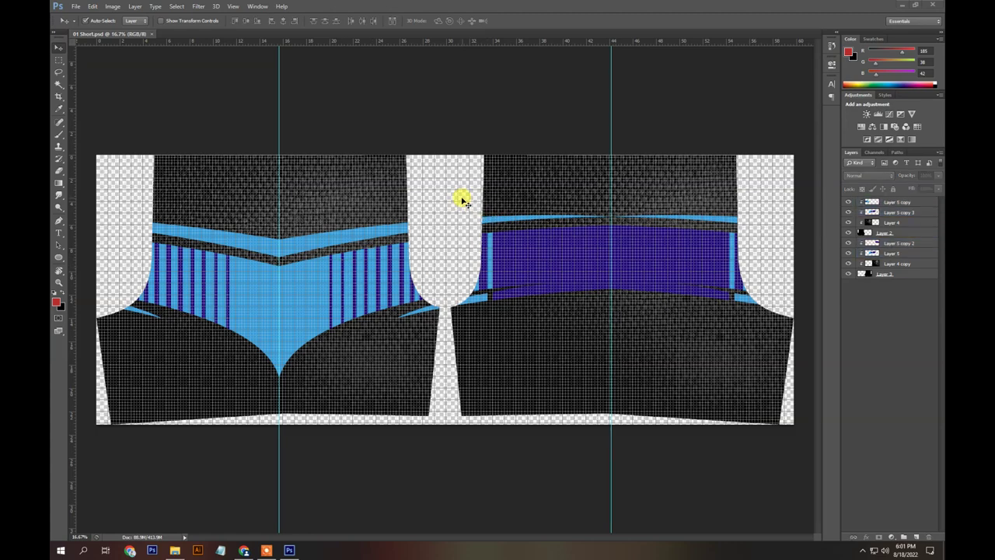
Hide the grid and guides, try shifting the front panel artwork of the 01 Short document, and close it without saving changes
key(ctrl+h)
drag(333, 271, 354, 244)
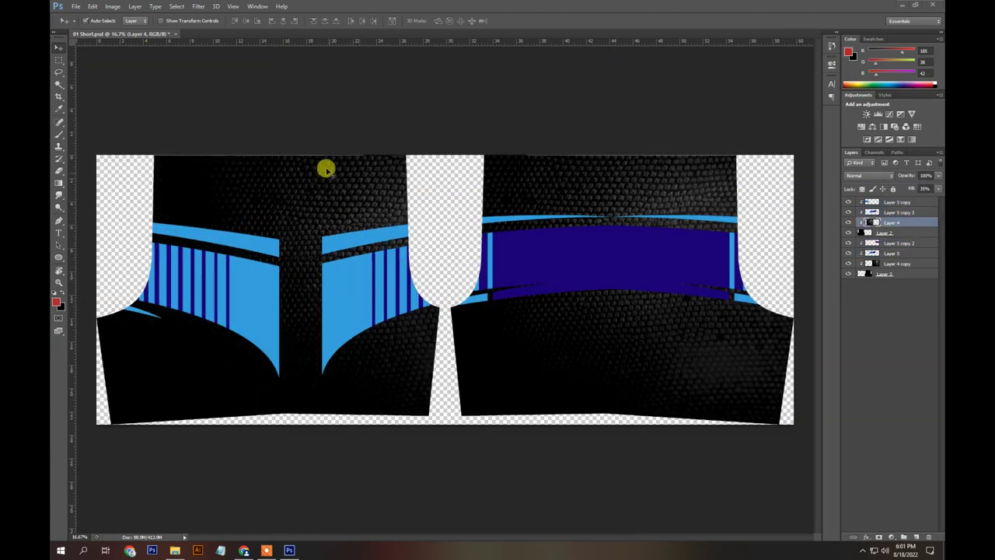
click(177, 35)
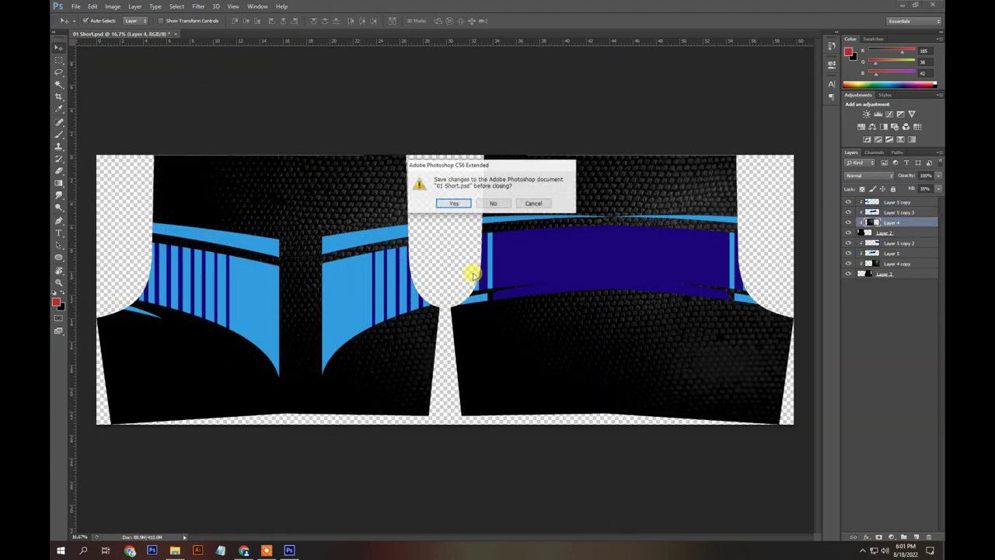
click(501, 205)
Switch to File Explorer, return to the COMPLETE folder and open the FULL BLEED JERSEY SUBLI 2 folder
click(177, 550)
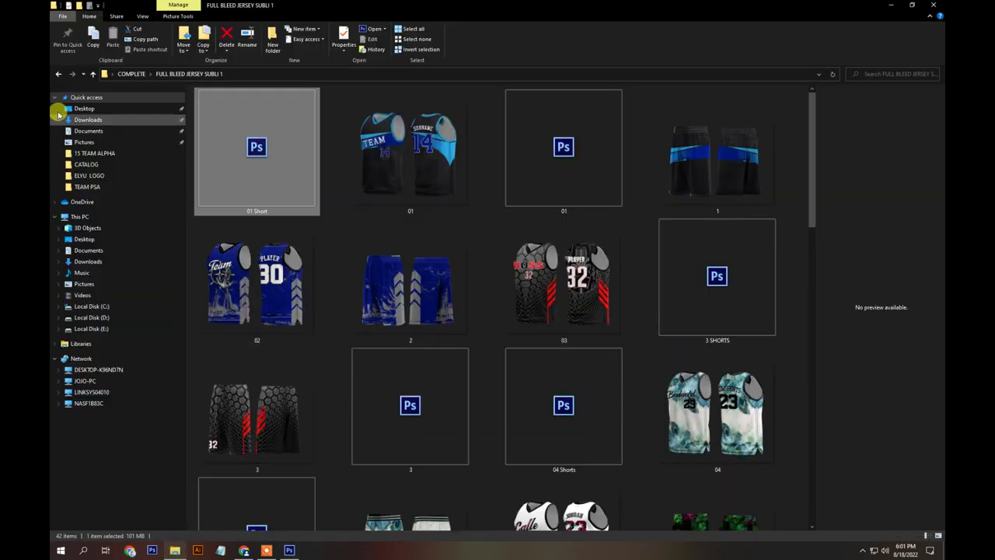
click(58, 73)
double_click(707, 168)
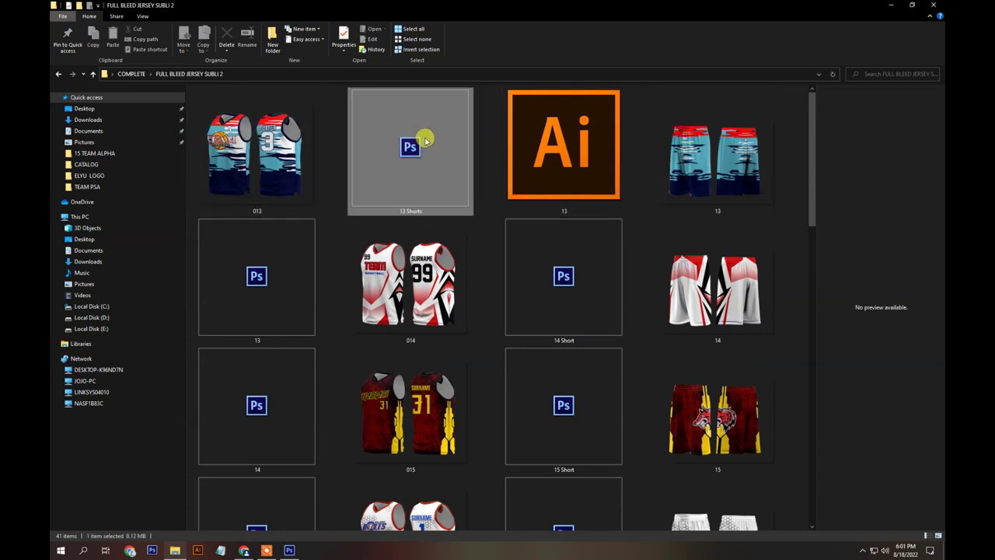
Open the 13 Shorts PSD file in Adobe Photoshop
click(467, 143)
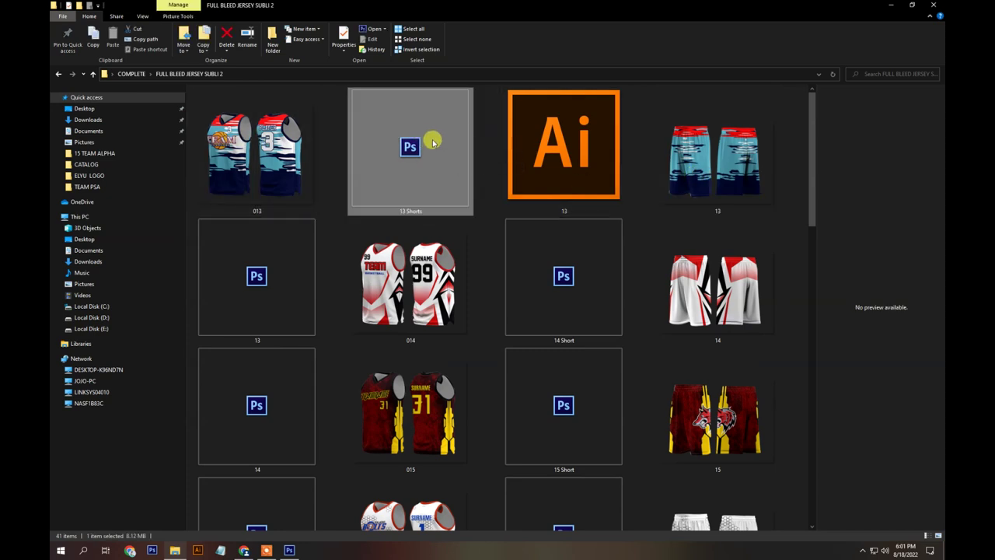
double_click(432, 142)
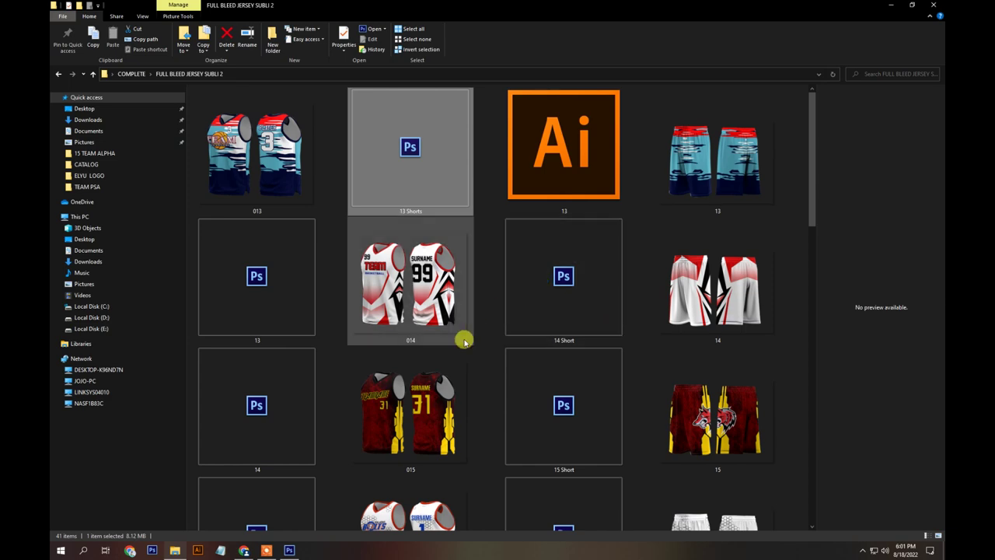
scroll(475, 327, down, 5)
click(461, 339)
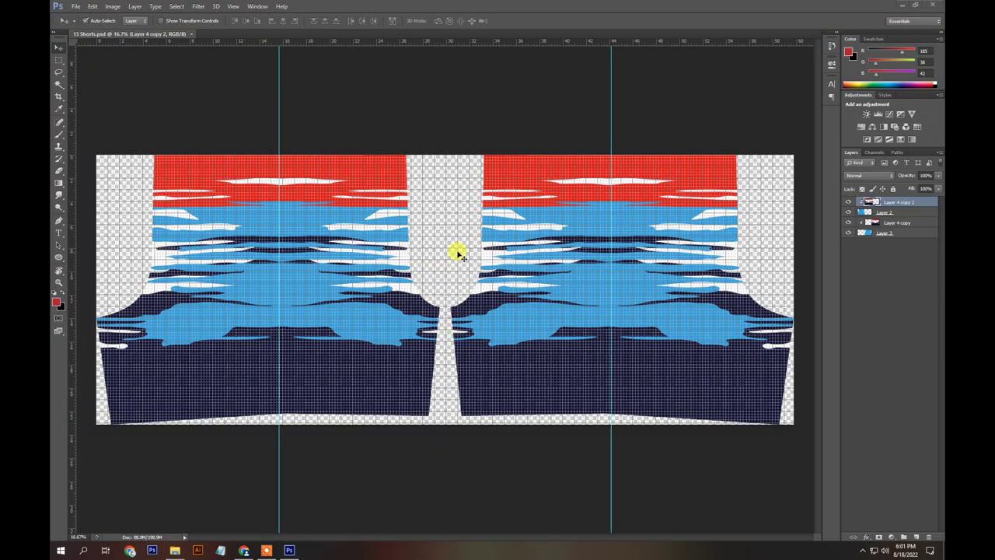
Switch to File Explorer, open the 13 jersey PSD in Photoshop, and decline updating its text layers
click(184, 549)
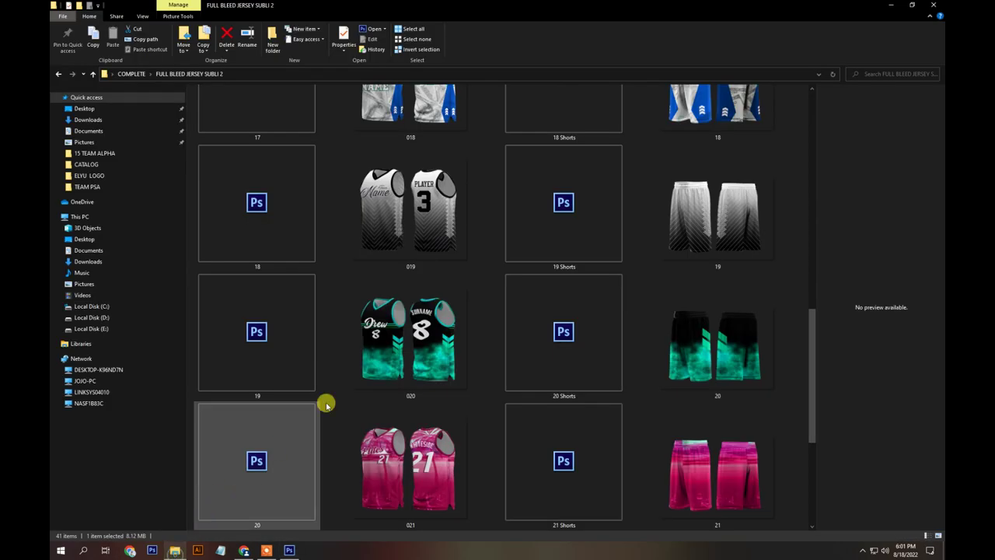
scroll(462, 361, up, 10)
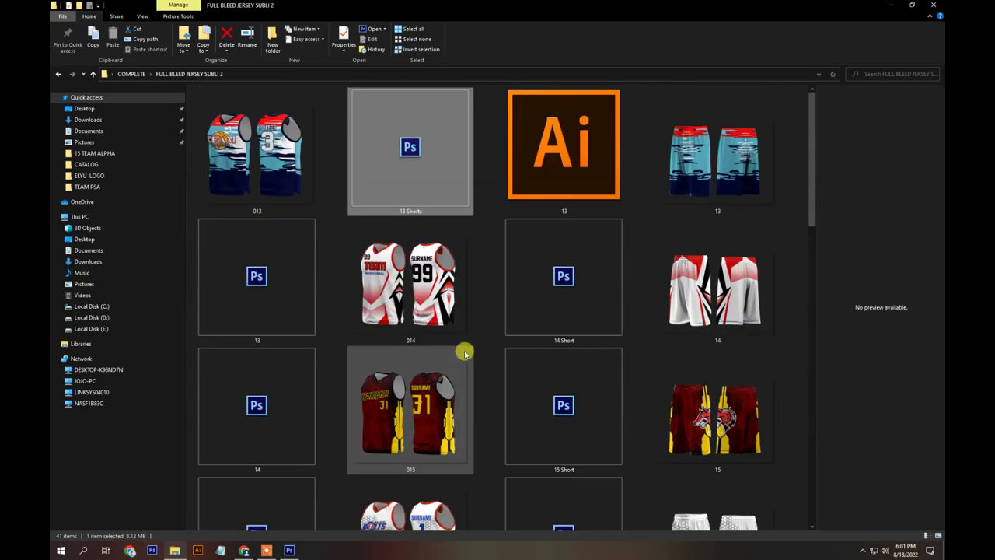
click(269, 294)
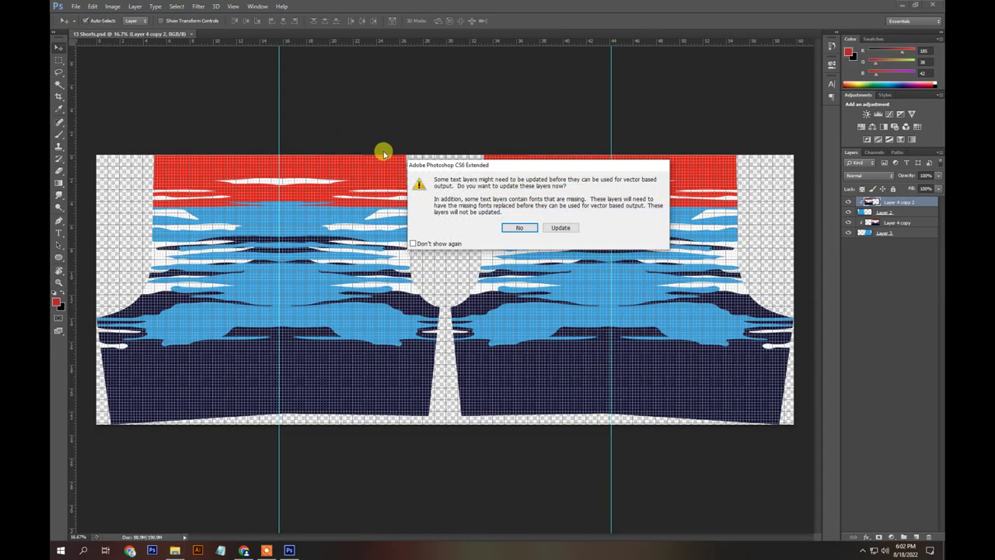
click(524, 230)
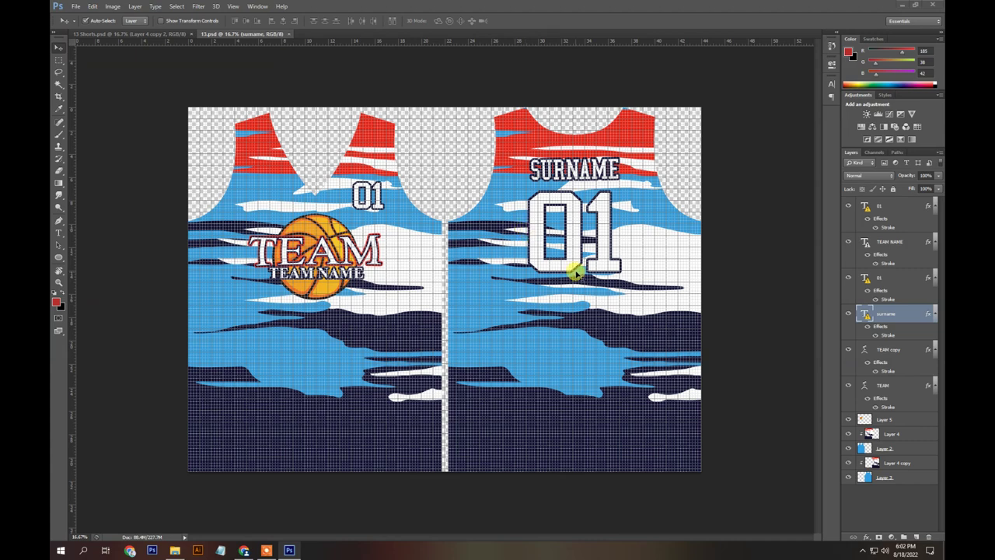
Try moving the TEAM lettering, the team name and the front and back panels to test that each layer moves separately
drag(362, 254, 469, 253)
click(365, 299)
drag(365, 299, 397, 321)
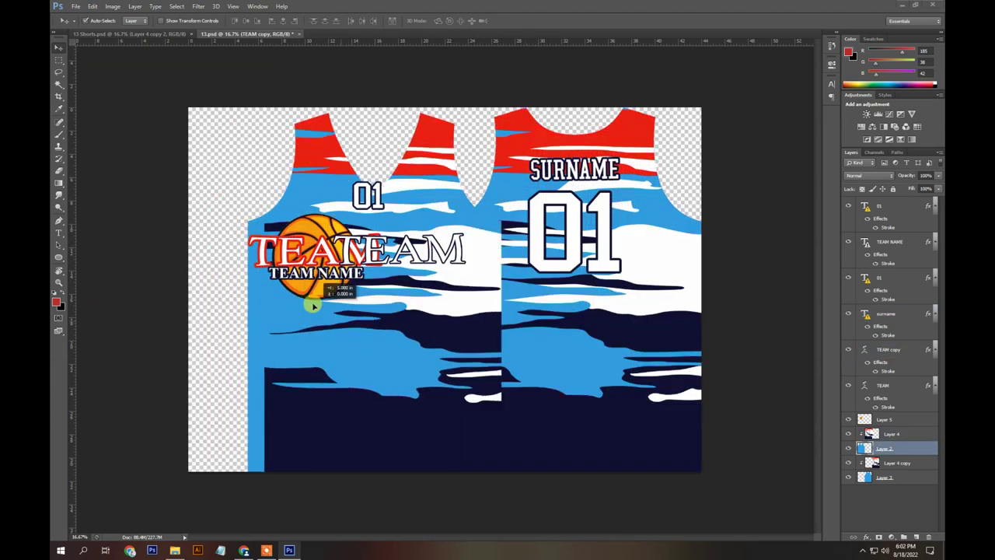
click(604, 309)
drag(605, 309, 624, 309)
click(582, 266)
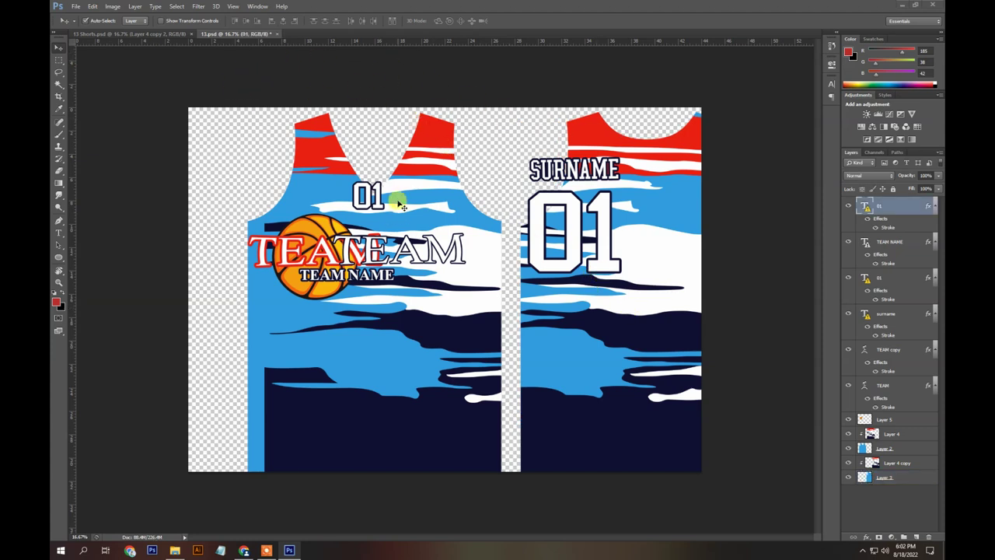
Close the 13 document without saving changes, close 13 Shorts as well, and switch back to File Explorer
click(272, 36)
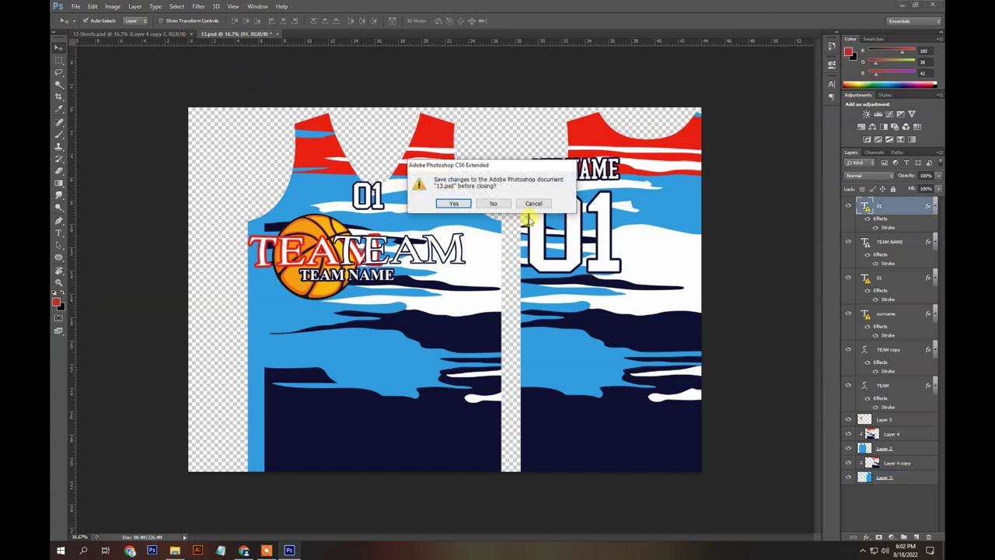
click(499, 204)
click(193, 34)
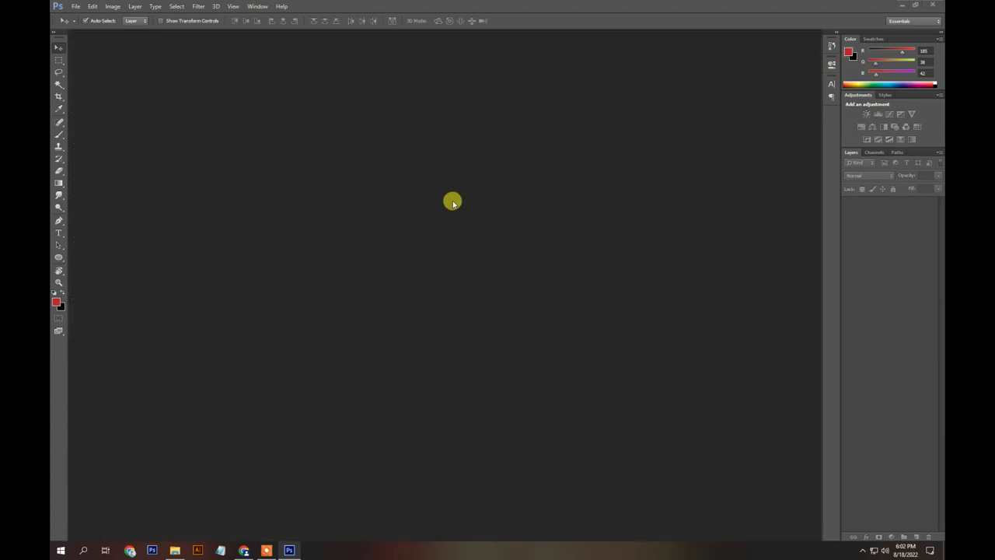
click(175, 550)
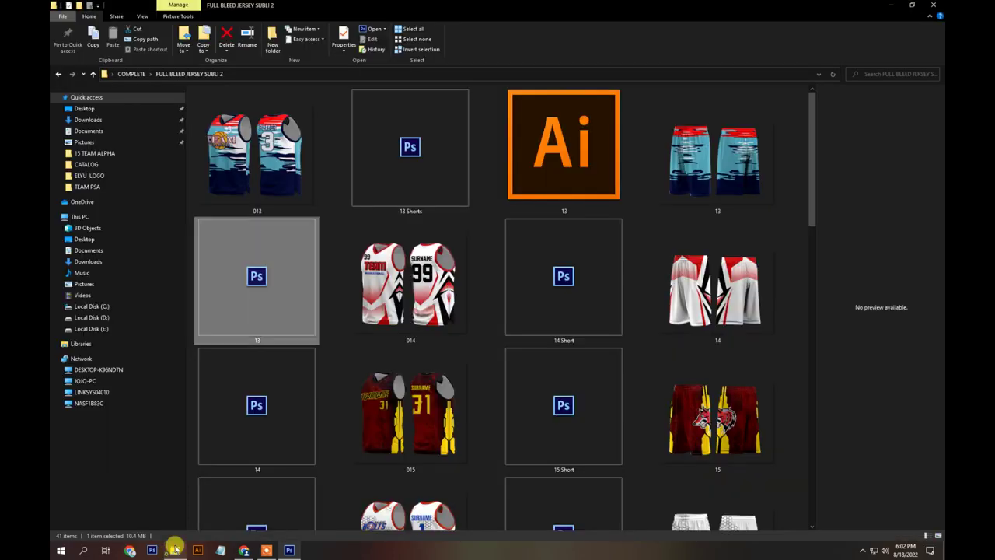
Preview the 014 jersey image and look through the remaining jersey and shorts files in the FULL BLEED JERSEY SUBLI 2 folder
right_click(438, 286)
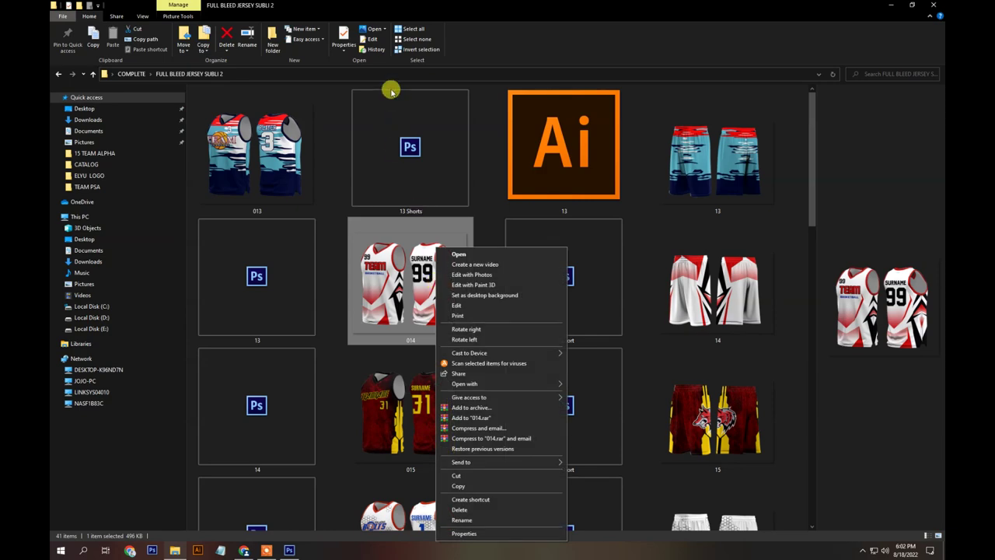
click(379, 29)
click(381, 29)
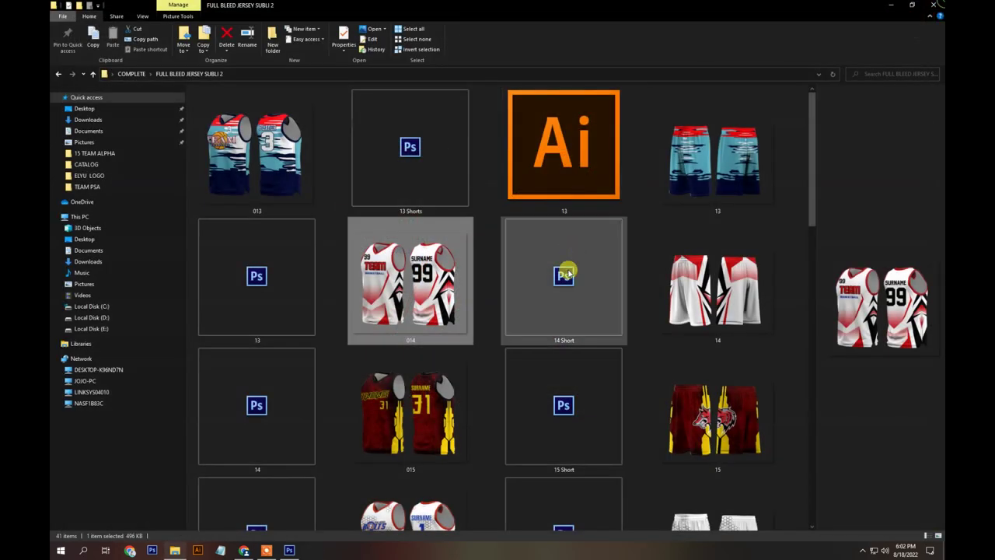
scroll(540, 396, down, 10)
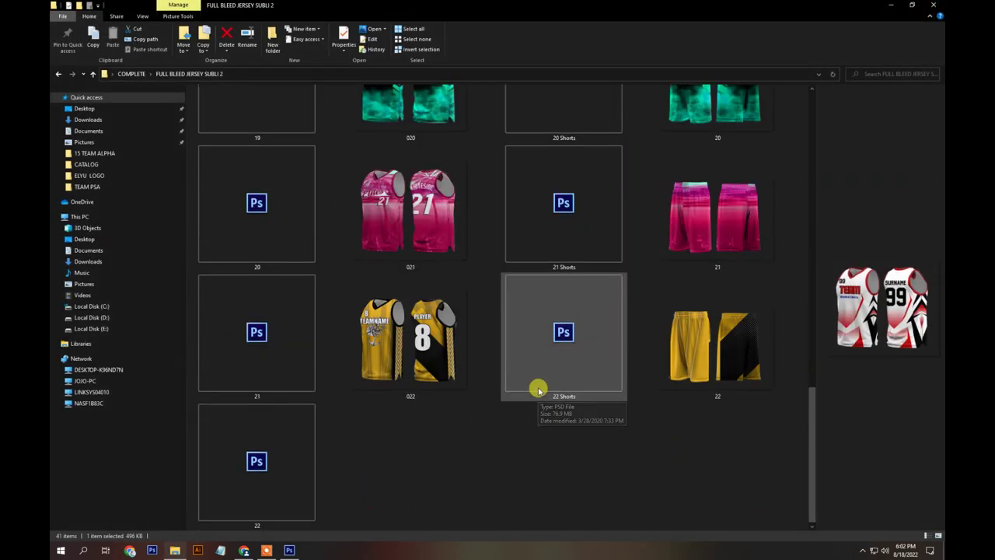
scroll(559, 427, up, 10)
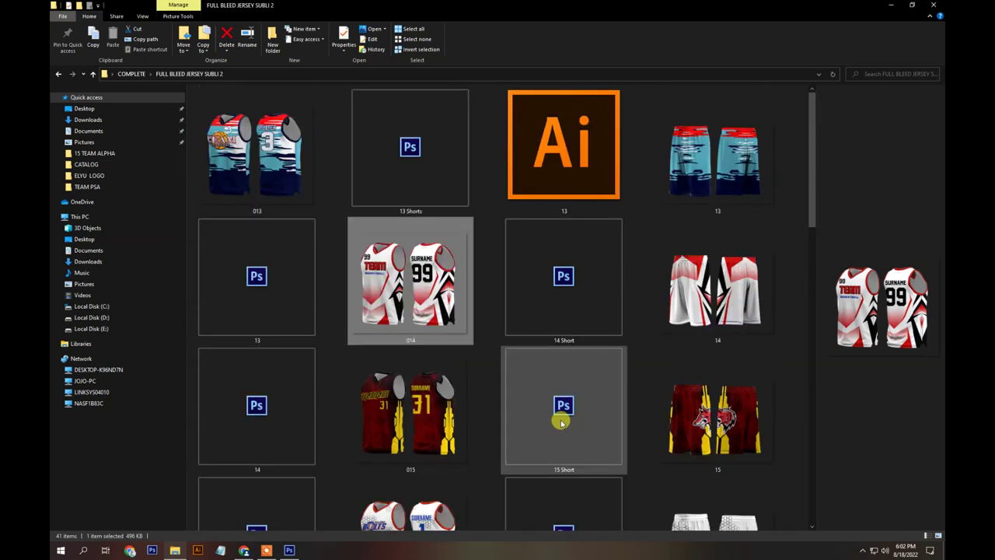
Open the 13 CDR file from the FULL BLEED JERSEY SUBLI 2 folder in Adobe Illustrator
click(580, 145)
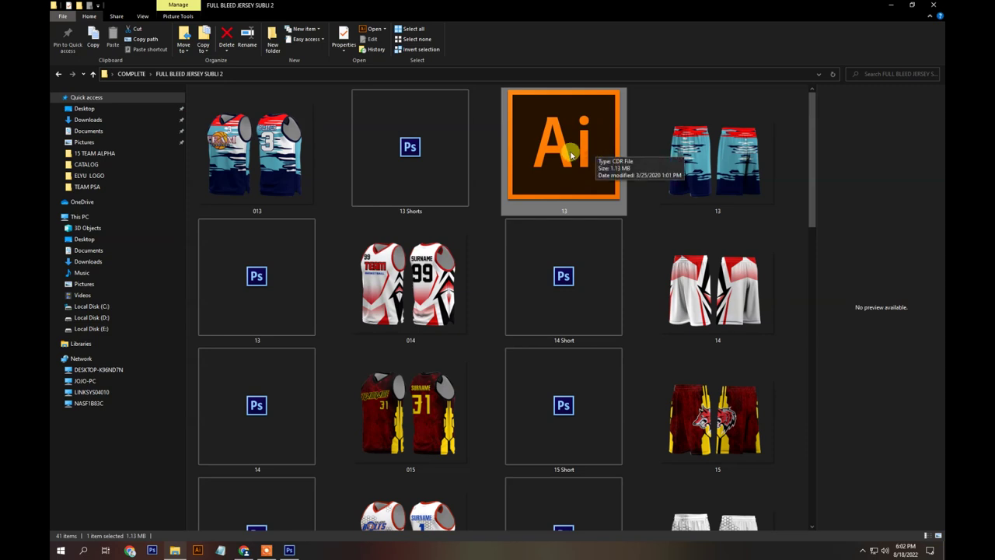
double_click(571, 155)
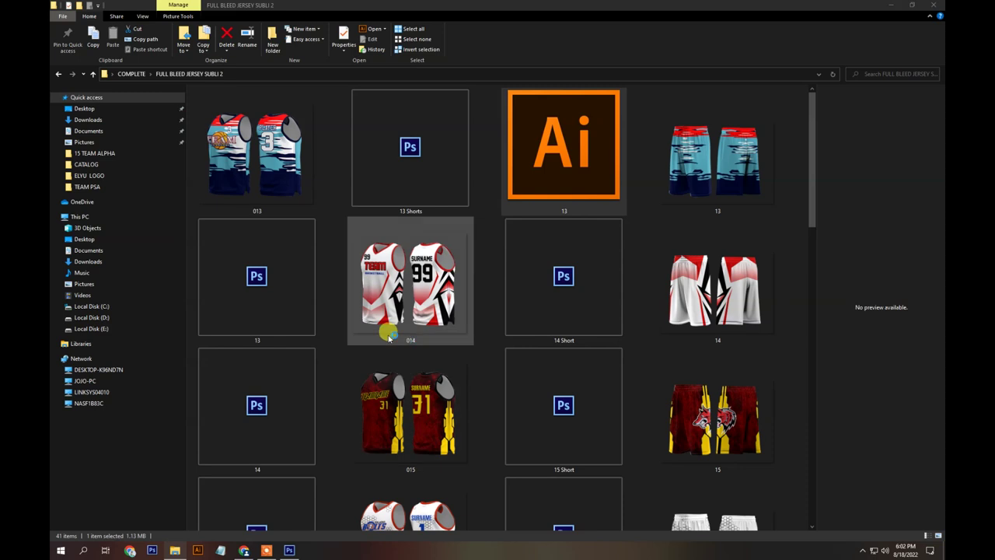
Return to the COMPLETE folder, open CATALOG, preview the Copy of 8 shorts image and look through the catalog designs
click(58, 73)
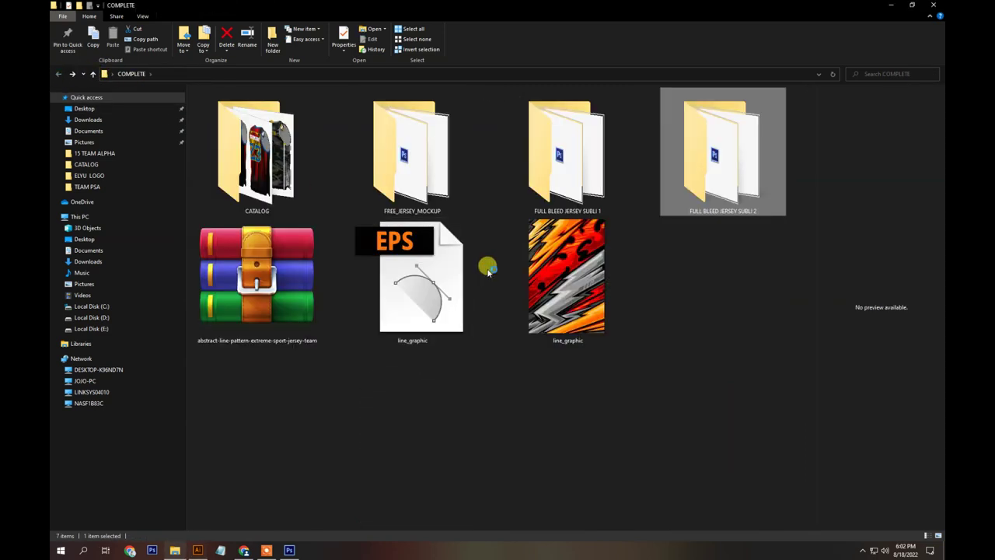
double_click(304, 189)
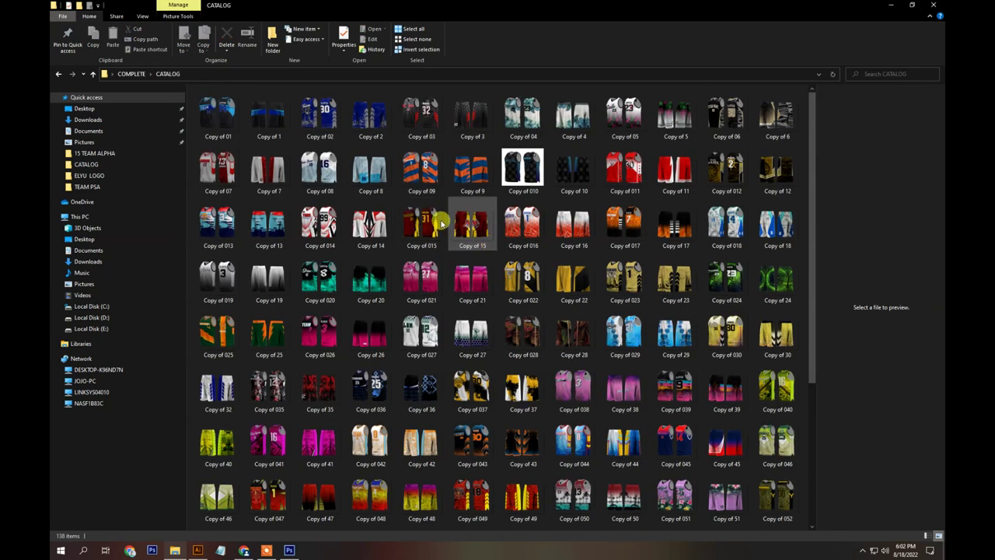
click(370, 167)
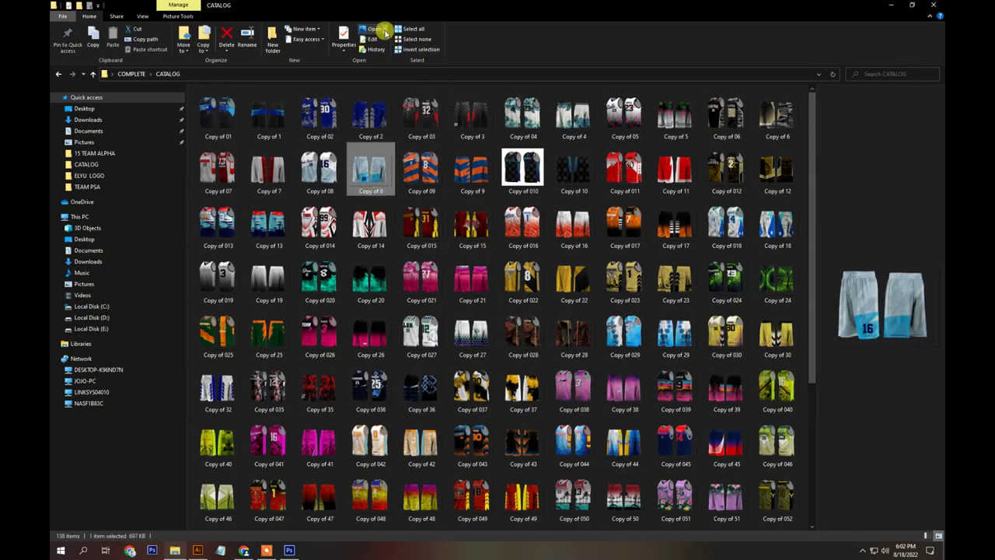
click(384, 32)
click(389, 45)
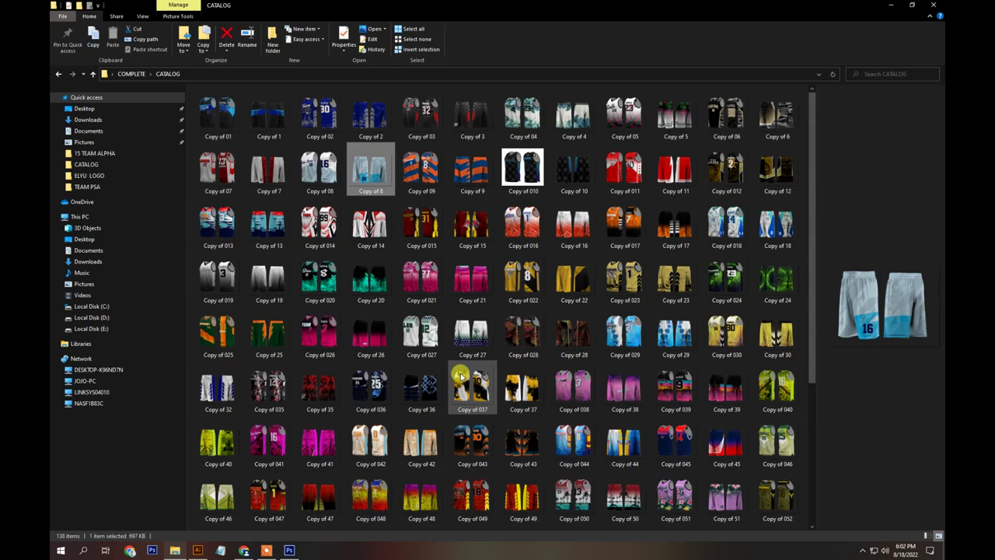
scroll(473, 377, down, 5)
scroll(465, 375, up, 4)
scroll(465, 375, up, 1)
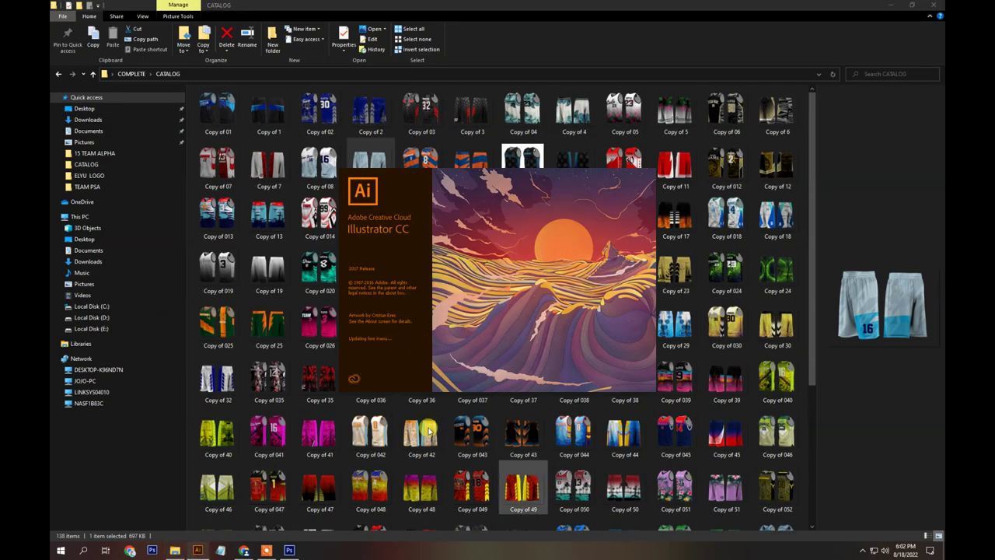
Return to the COMPLETE folder, open FULL BLEED JERSEY SUBLI 1 and look through its jersey and shorts files
click(55, 75)
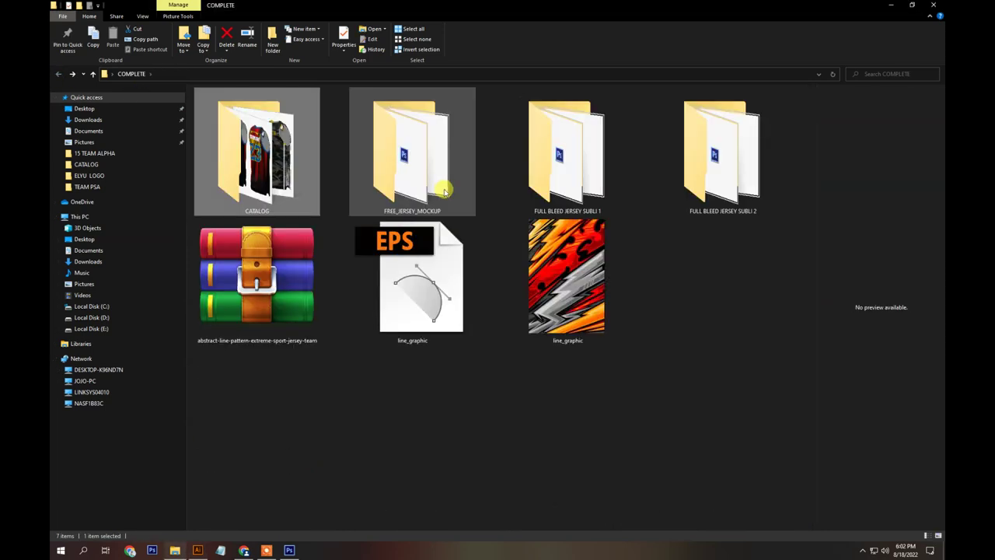
click(569, 169)
double_click(568, 168)
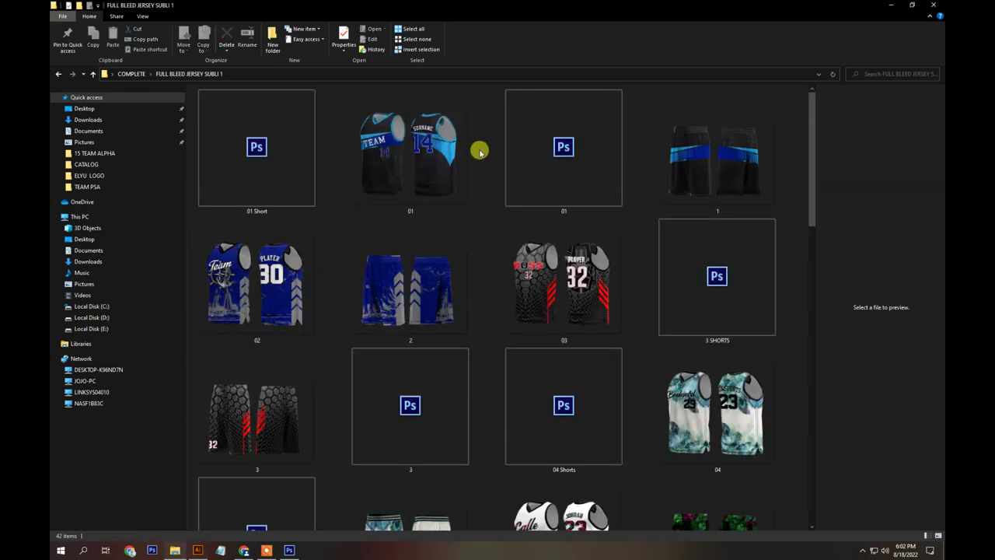
scroll(565, 288, down, 10)
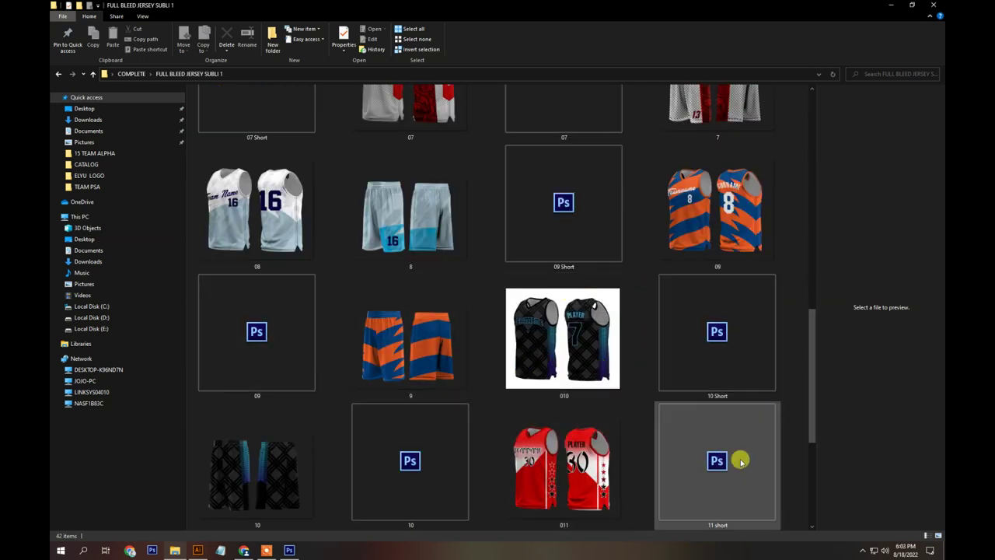
scroll(673, 421, up, 8)
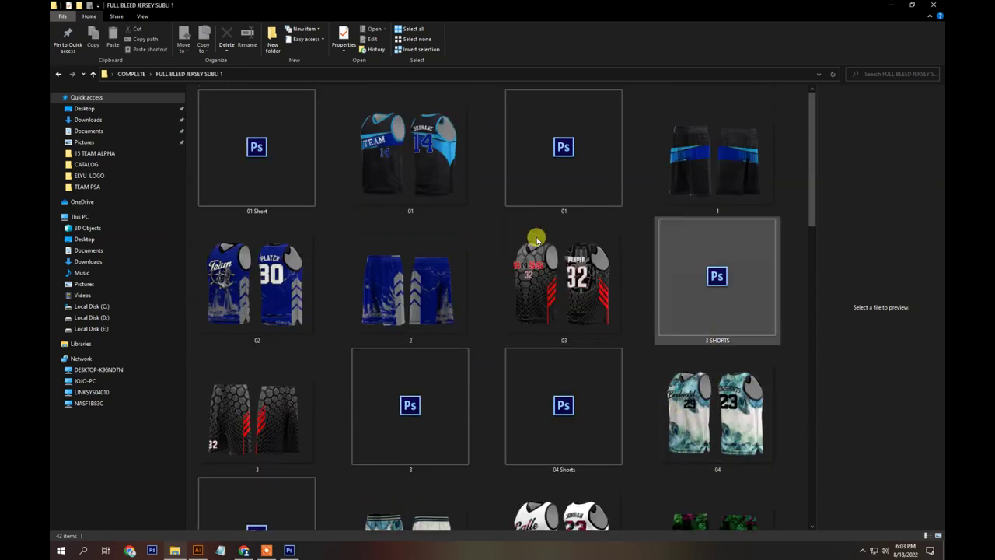
click(204, 542)
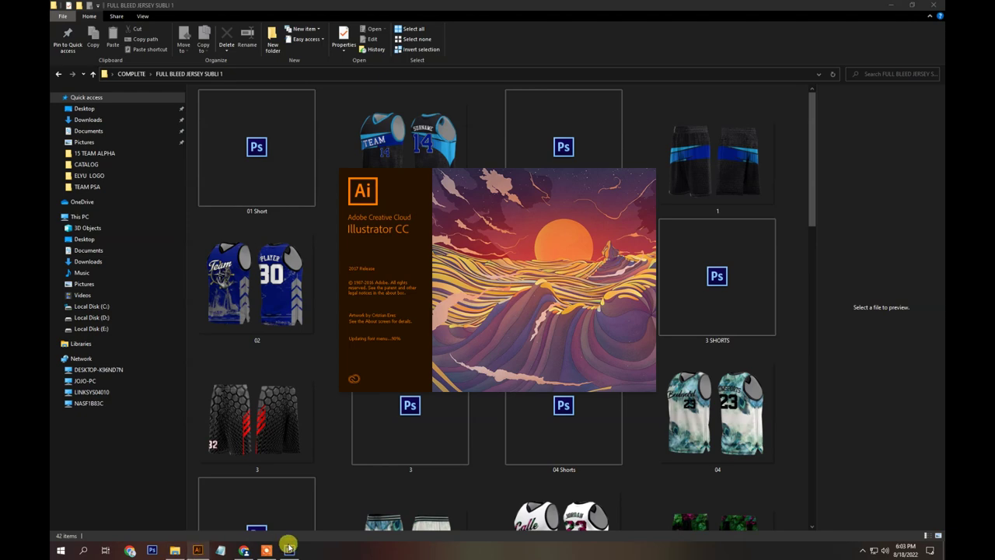
mouse_move(635, 548)
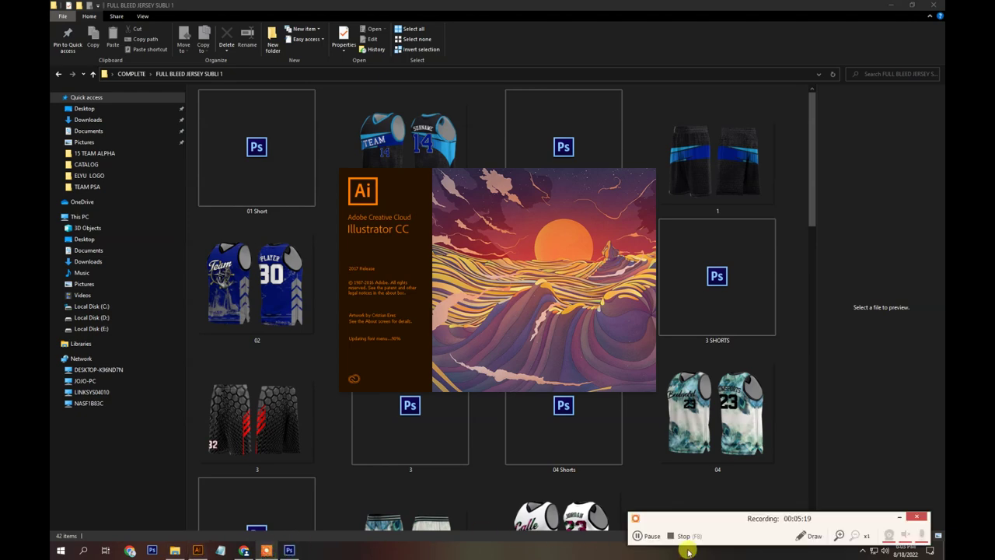
click(645, 535)
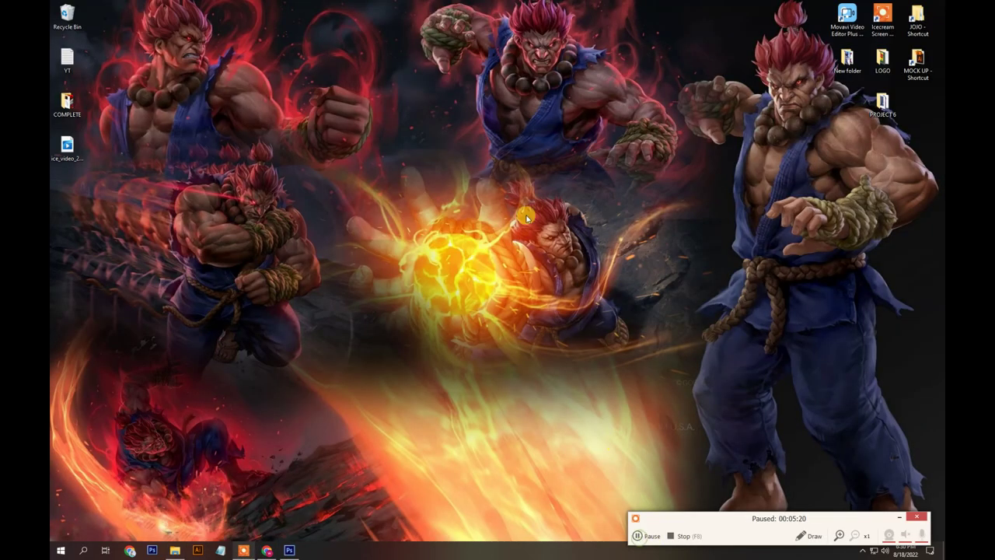
right_click(492, 166)
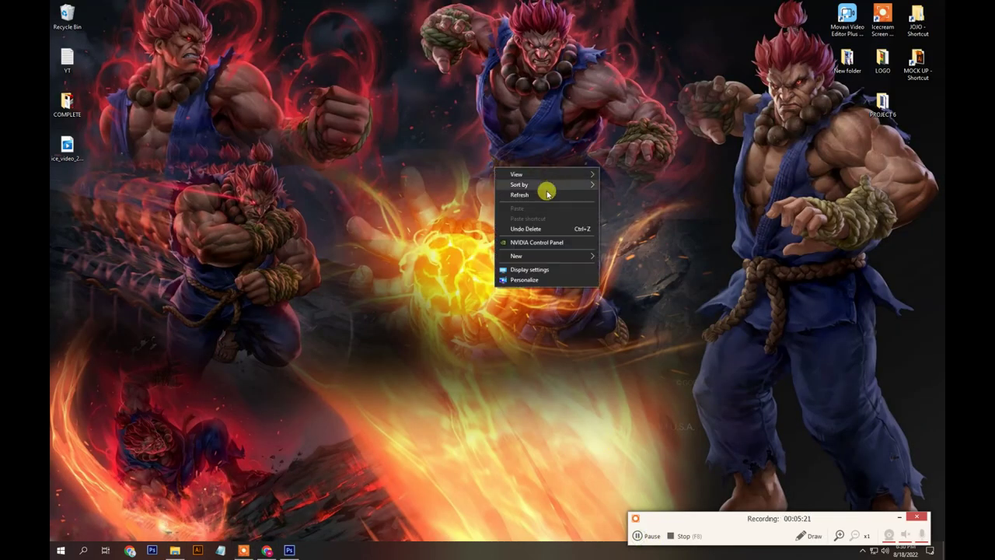
Refresh the desktop, switch to Photoshop and bring up the f1.tif shorts mockup
click(547, 191)
click(293, 551)
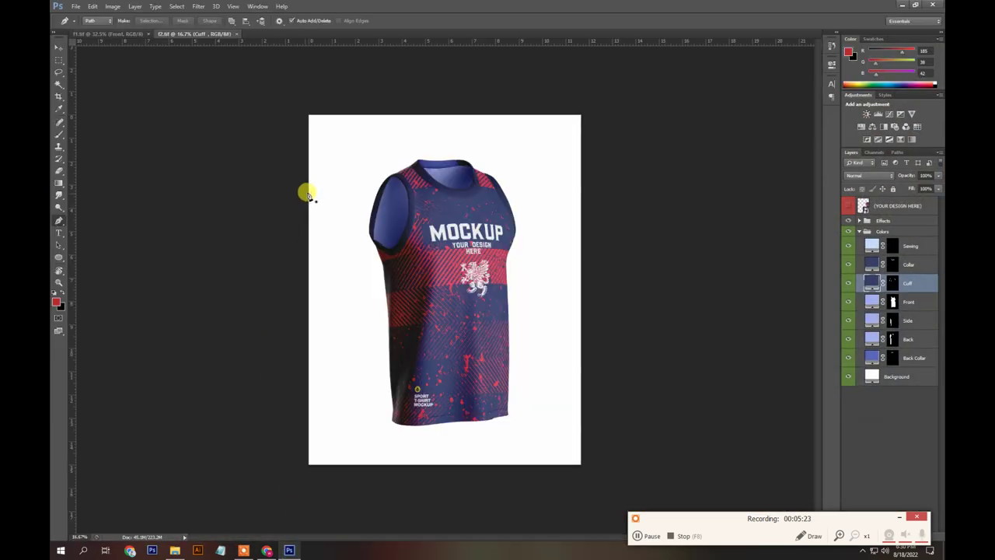
click(112, 34)
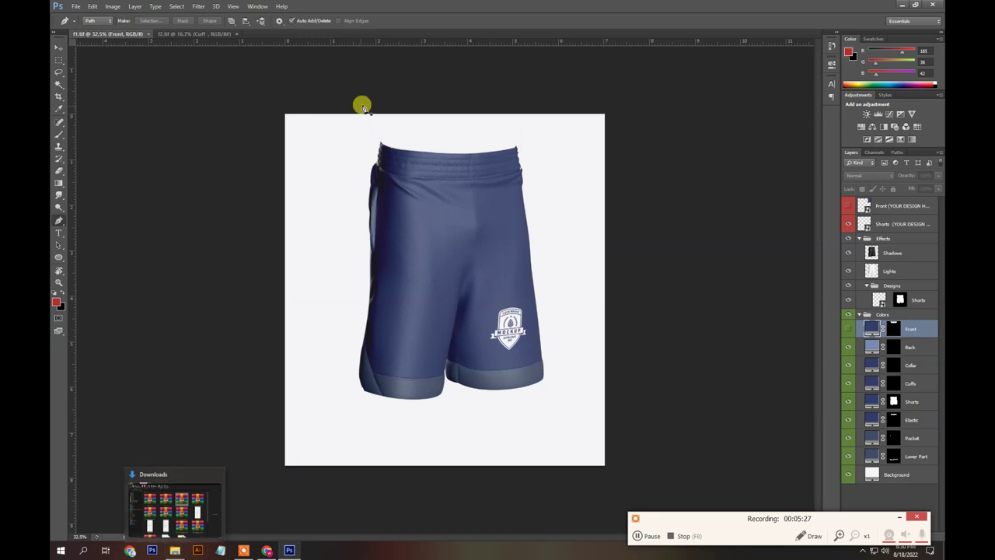
Place the line_graphic image from the COMPLETE folder above the Shorts colour layer and clip it to that layer
click(924, 401)
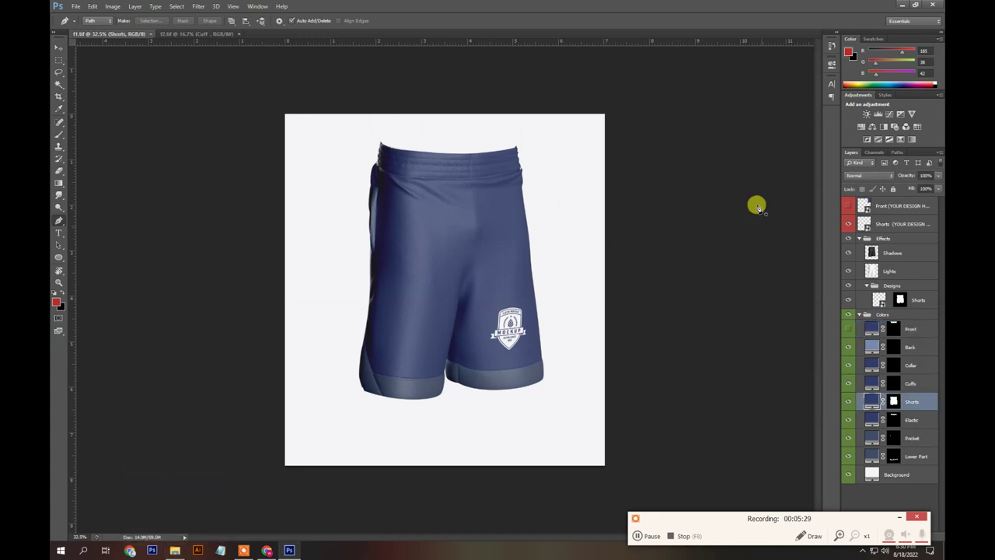
click(900, 519)
click(75, 6)
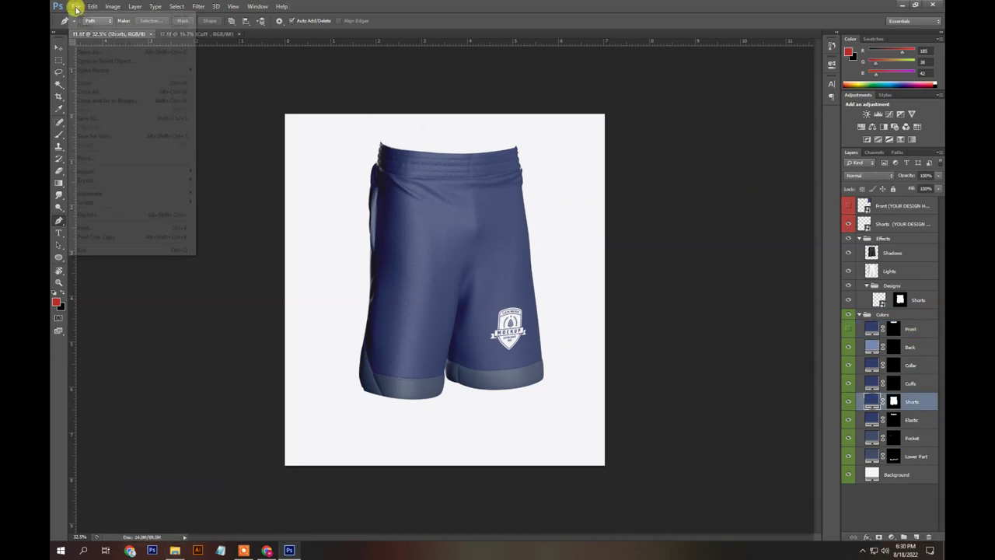
click(104, 157)
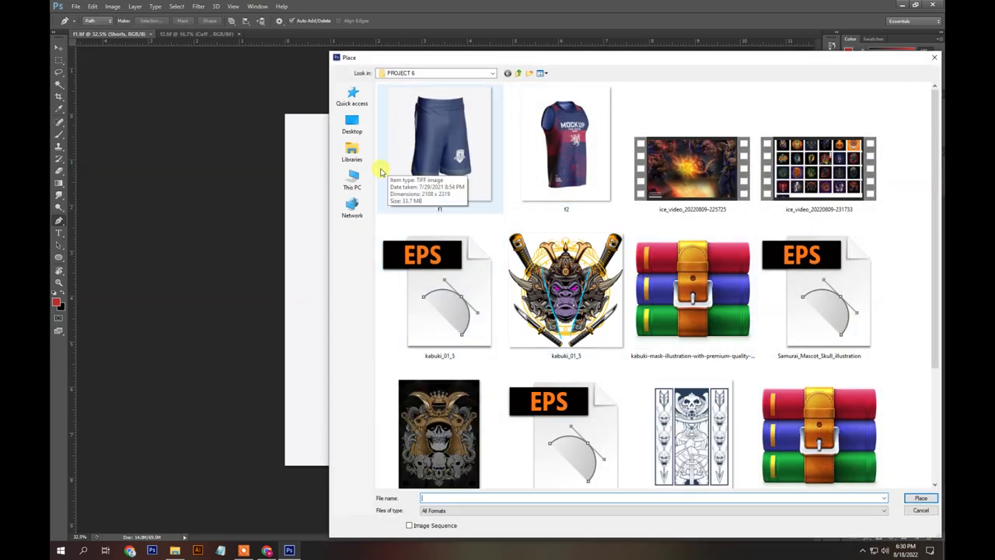
click(519, 73)
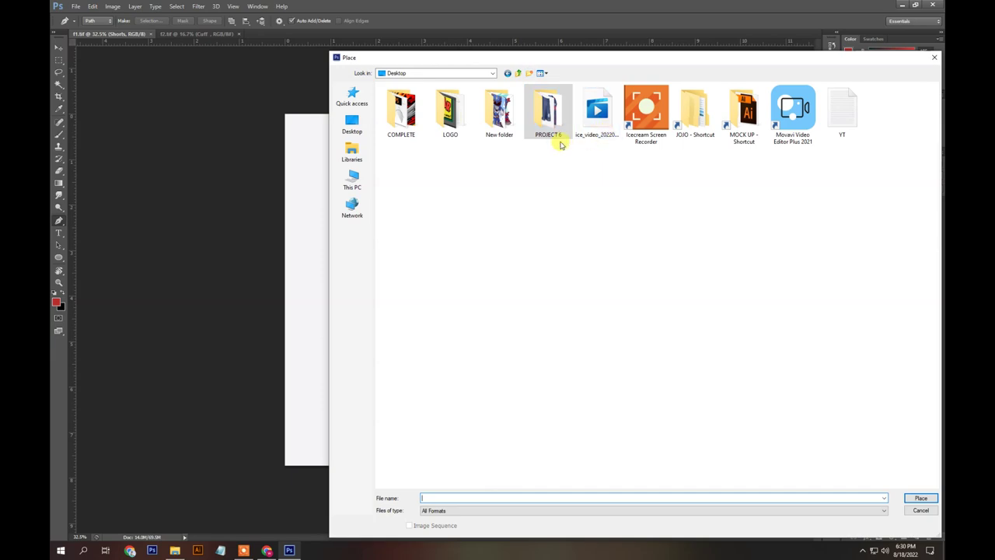
double_click(548, 109)
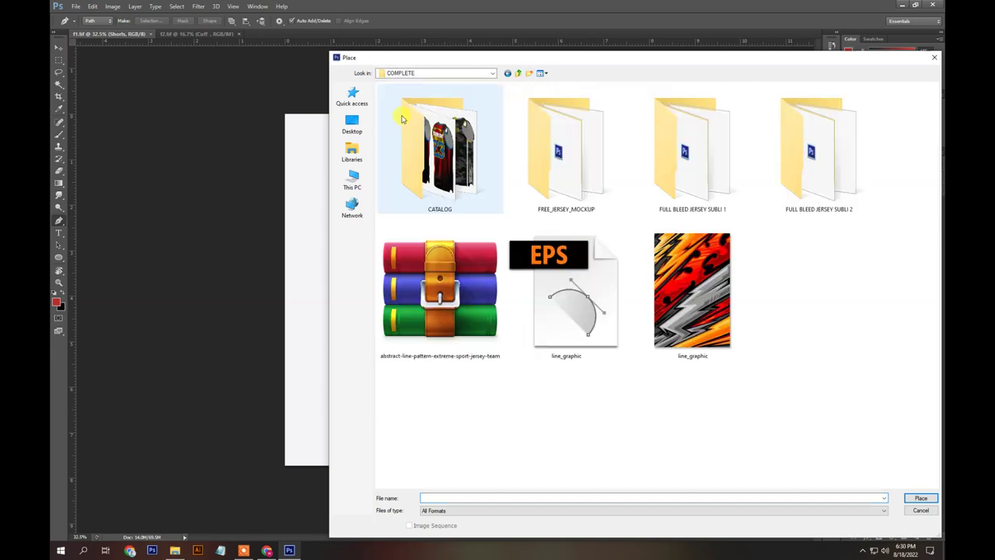
double_click(693, 276)
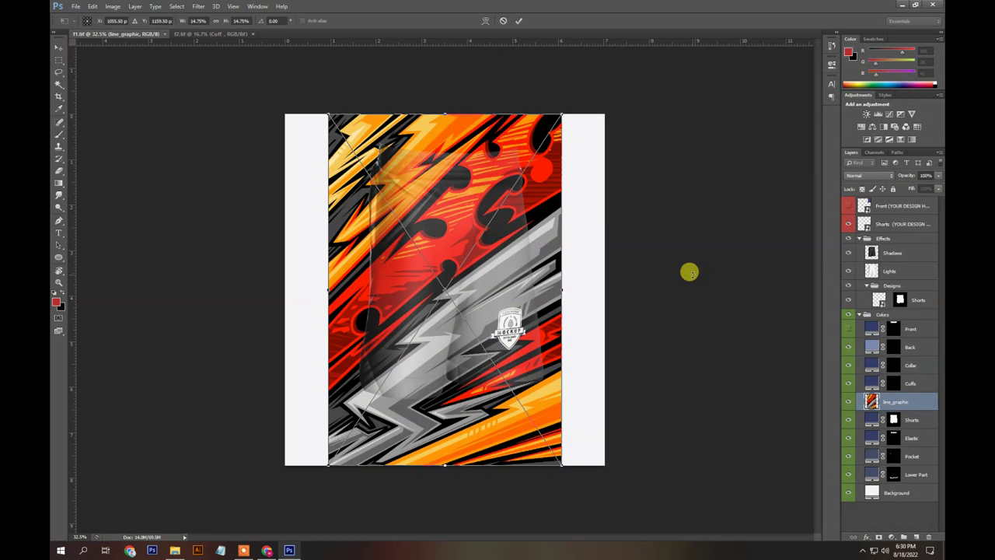
key(Return)
key(ctrl+alt+g)
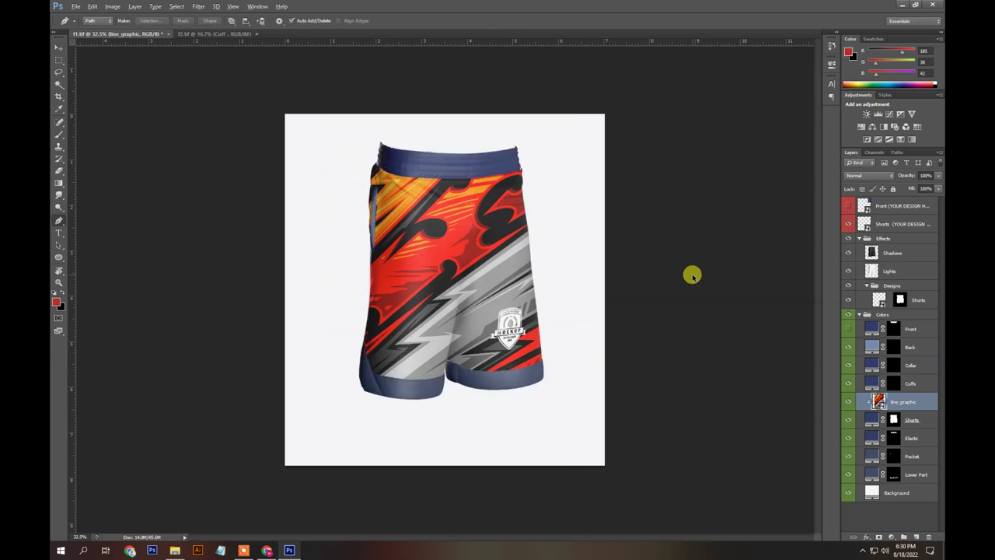
Scale line_graphic to about 12.19% over the shorts and move its layer to the top of the Colors group
key(ctrl+t)
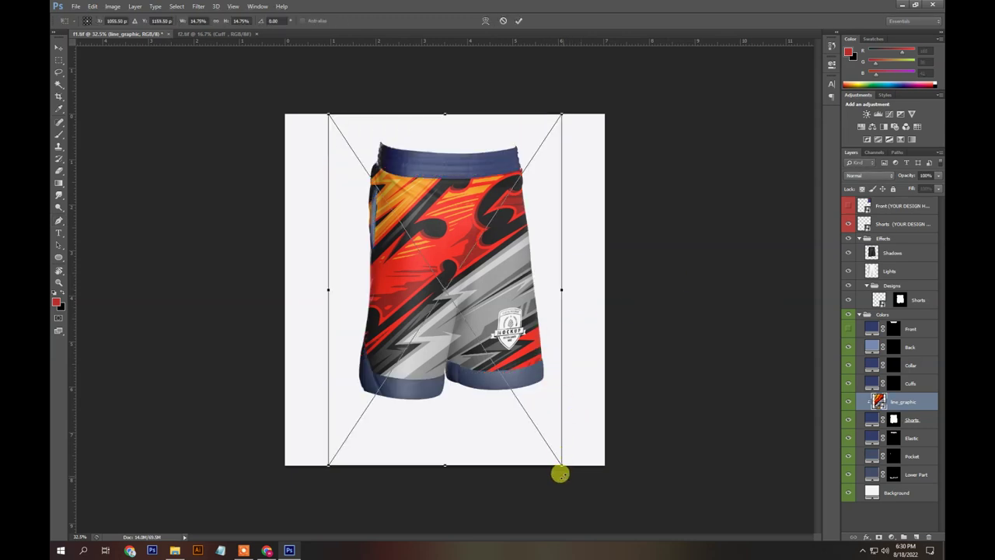
drag(559, 465, 521, 404)
drag(467, 351, 493, 354)
key(Return)
key(p)
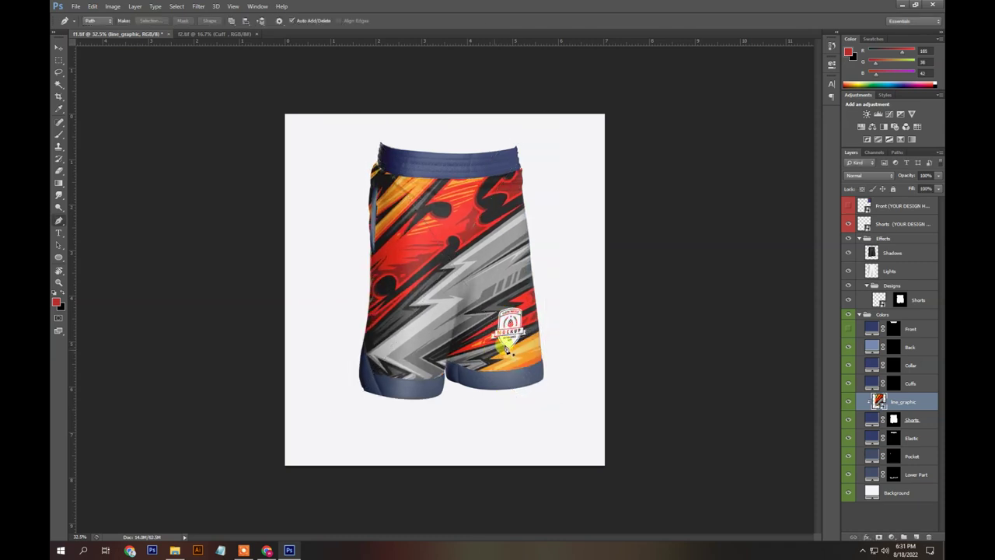
drag(876, 401, 894, 321)
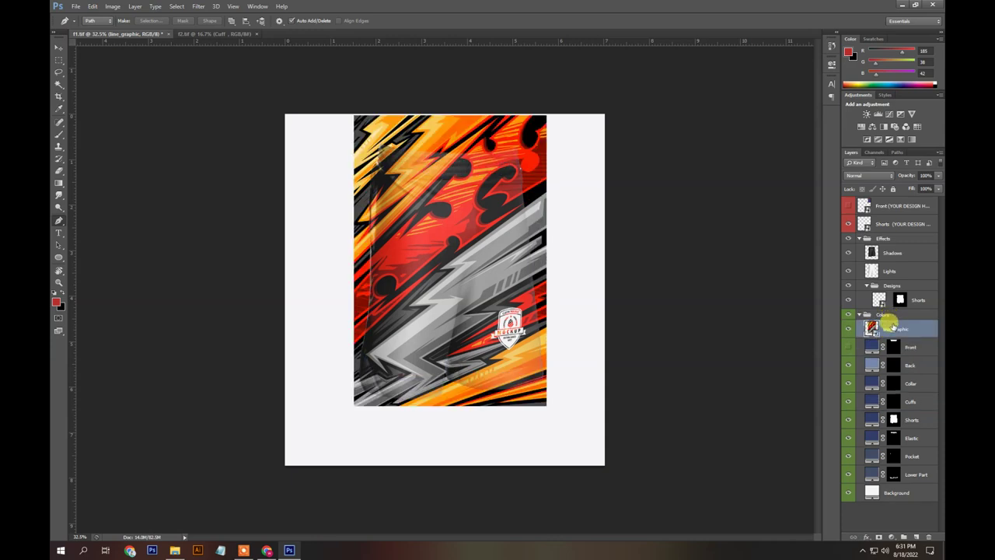
Try clipping line_graphic to the Shorts layer inside the Designs group
drag(892, 325, 901, 294)
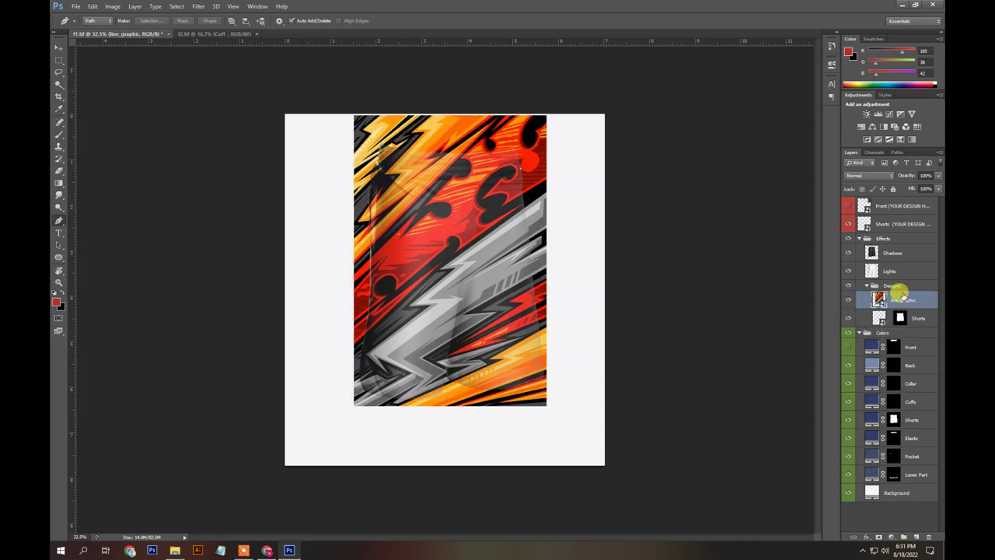
key(ctrl+alt+g)
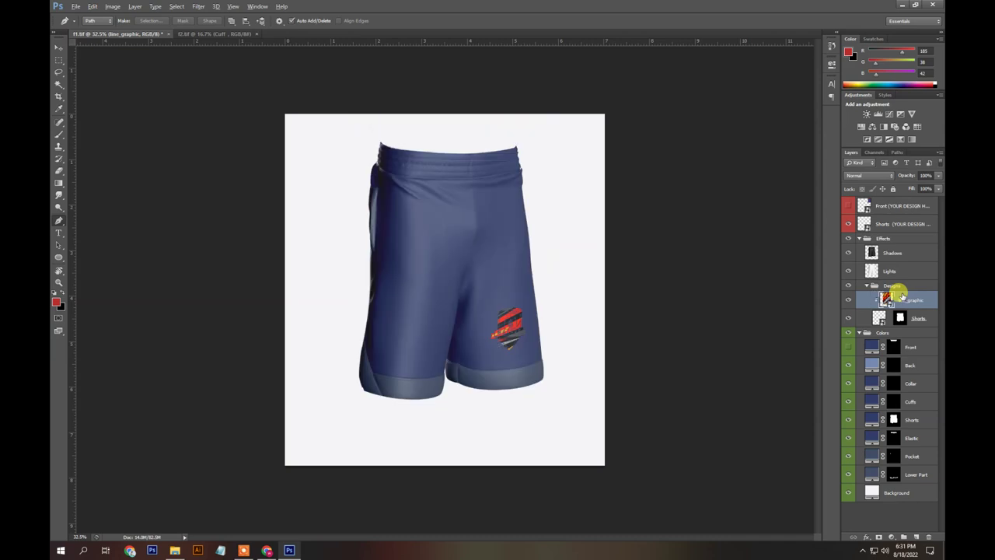
key(ctrl+alt+g)
drag(881, 303, 906, 342)
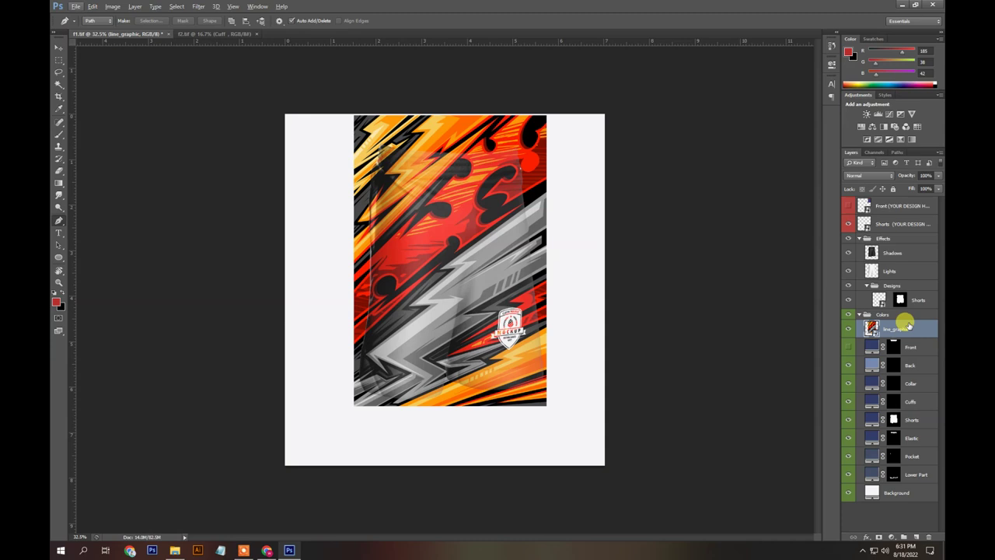
Hide the Shorts layer in the Designs group and merge the colour layers from Front to Lower Part
click(849, 300)
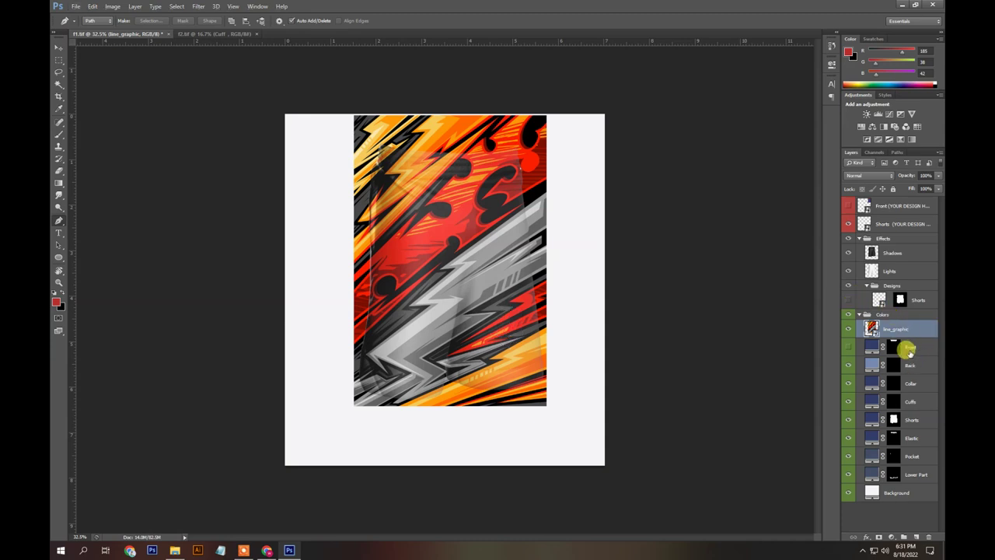
click(908, 345)
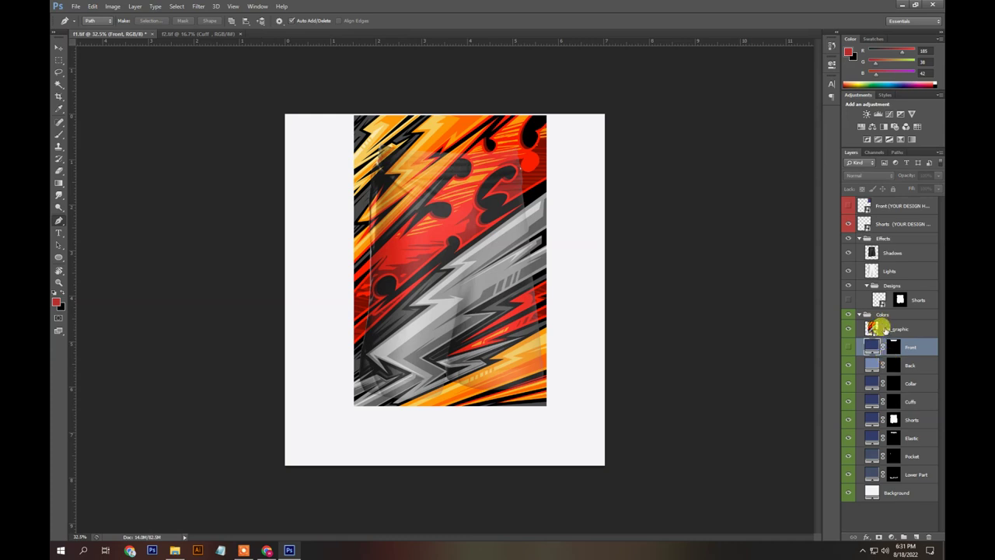
shift+click(914, 477)
key(ctrl+e)
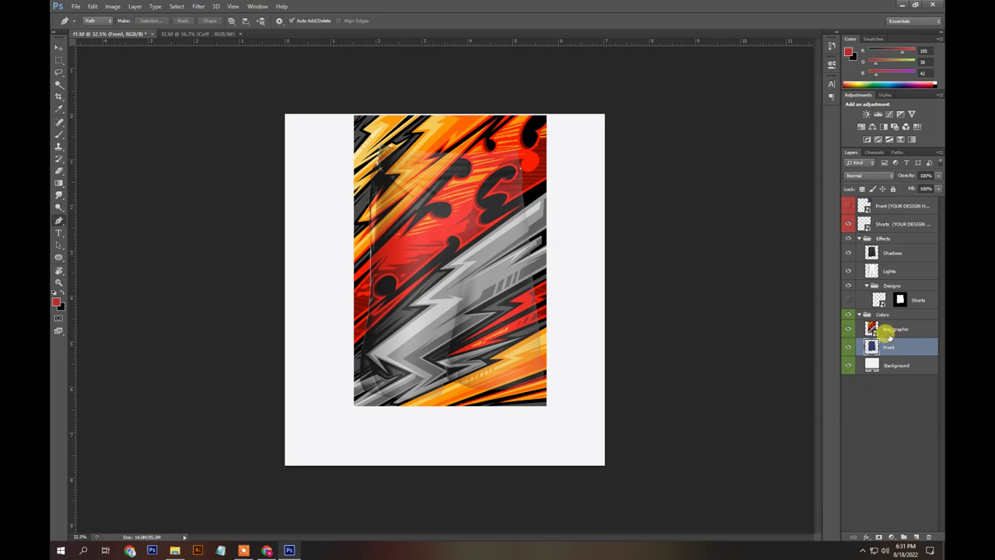
Clip line_graphic to the merged Front layer and reduce its height to fit closely around the shorts
click(890, 333)
alt+click(888, 336)
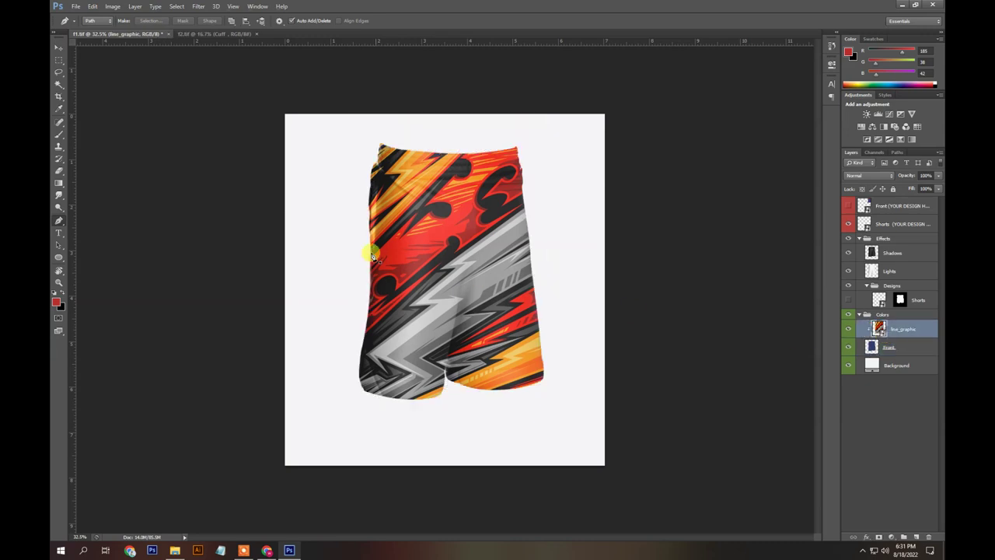
scroll(393, 260, up, 3)
key(ctrl+t)
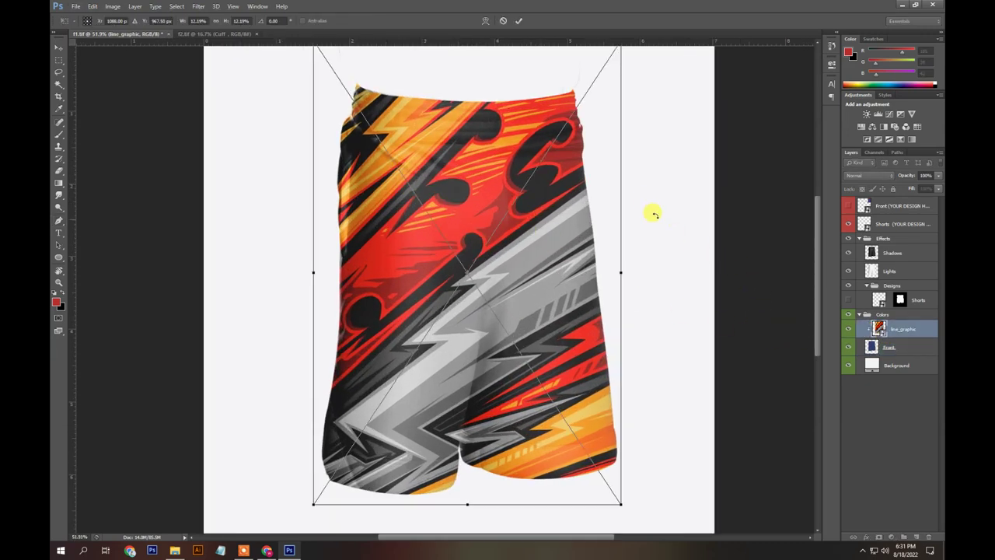
scroll(599, 228, down, 2)
drag(454, 98, 452, 120)
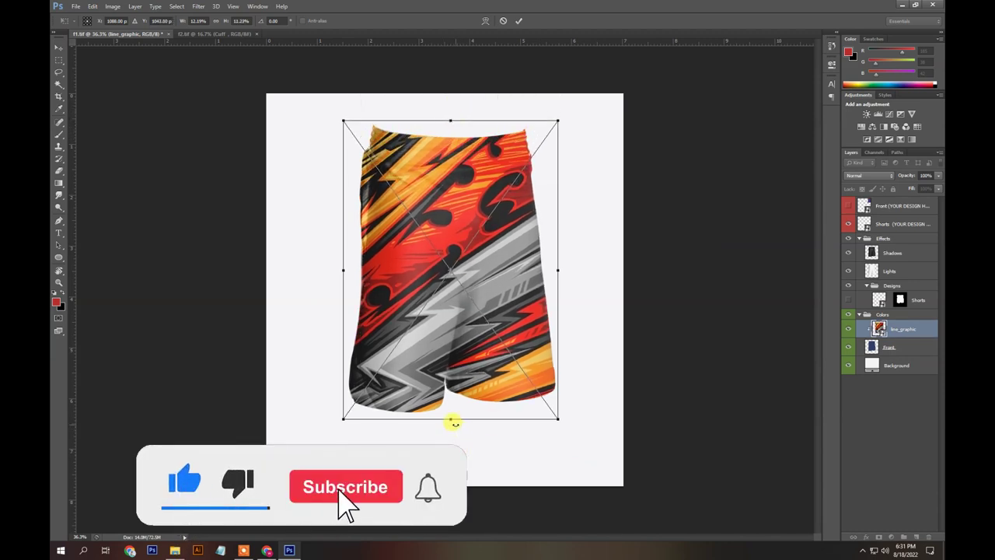
drag(450, 417, 452, 411)
key(Return)
Lower the opacity of the line_graphic layer to 77% and check the shorts up close
scroll(497, 347, up, 2)
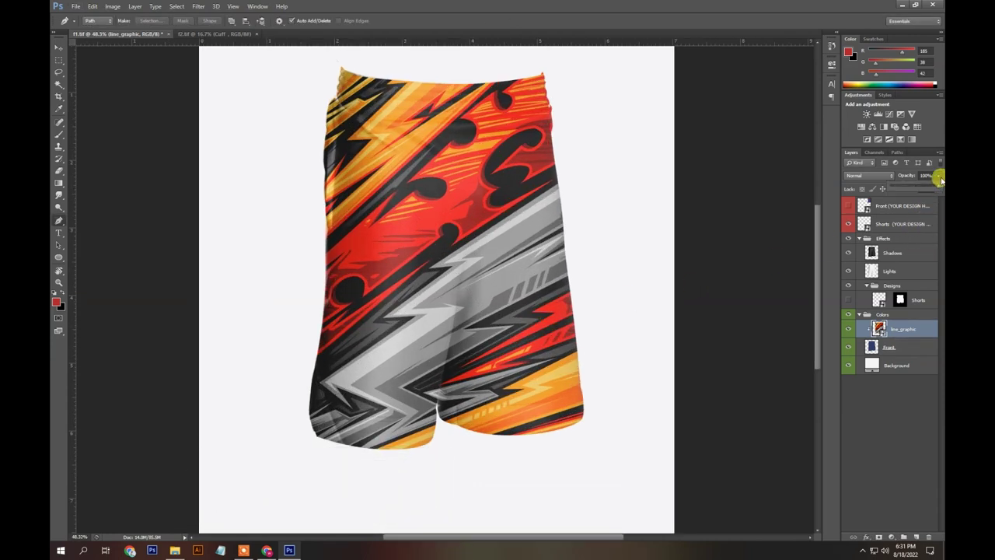
drag(933, 185, 928, 185)
scroll(507, 272, down, 5)
scroll(456, 194, up, 3)
scroll(349, 156, up, 4)
scroll(374, 213, down, 4)
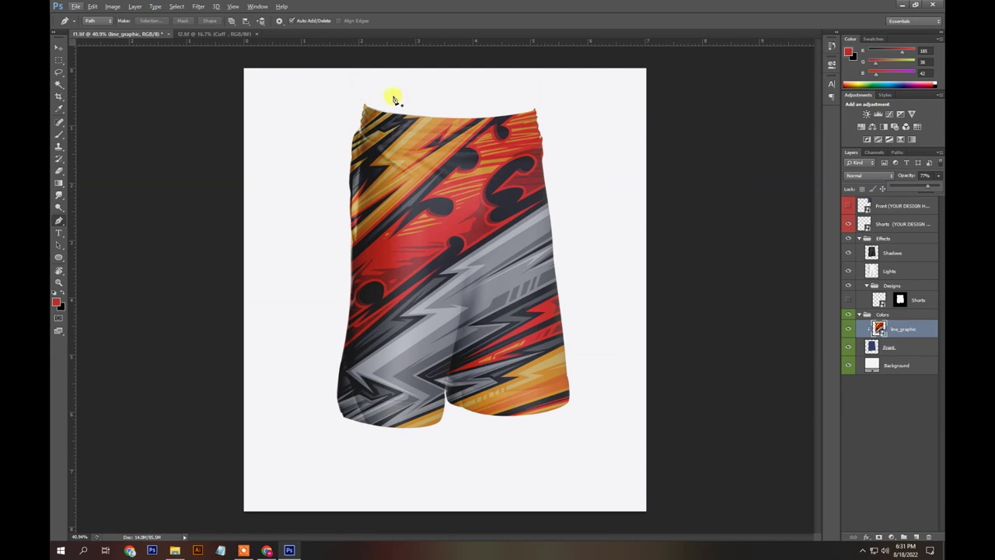
Place line_graphic from the COMPLETE folder above the Cuff layer in the f2.tif jersey mockup
click(186, 34)
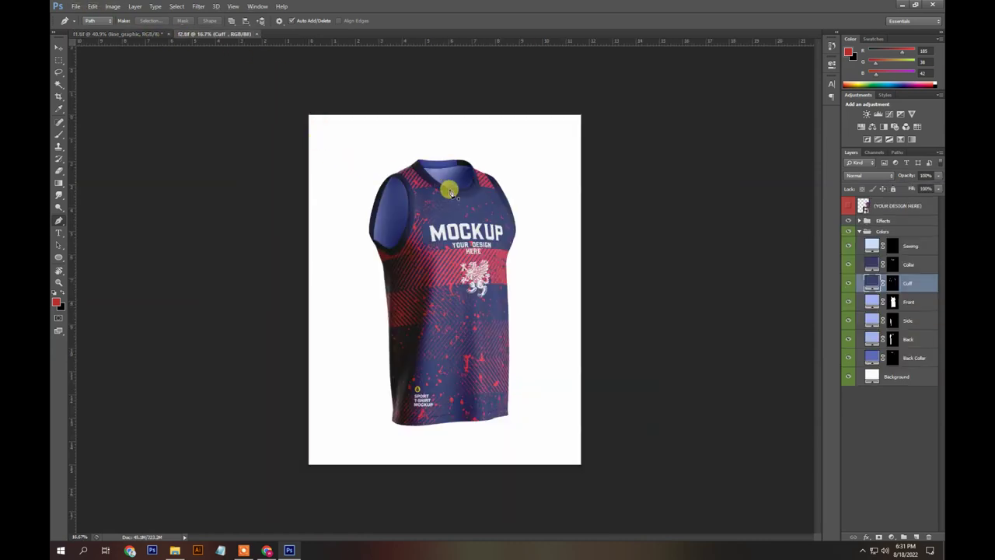
click(74, 7)
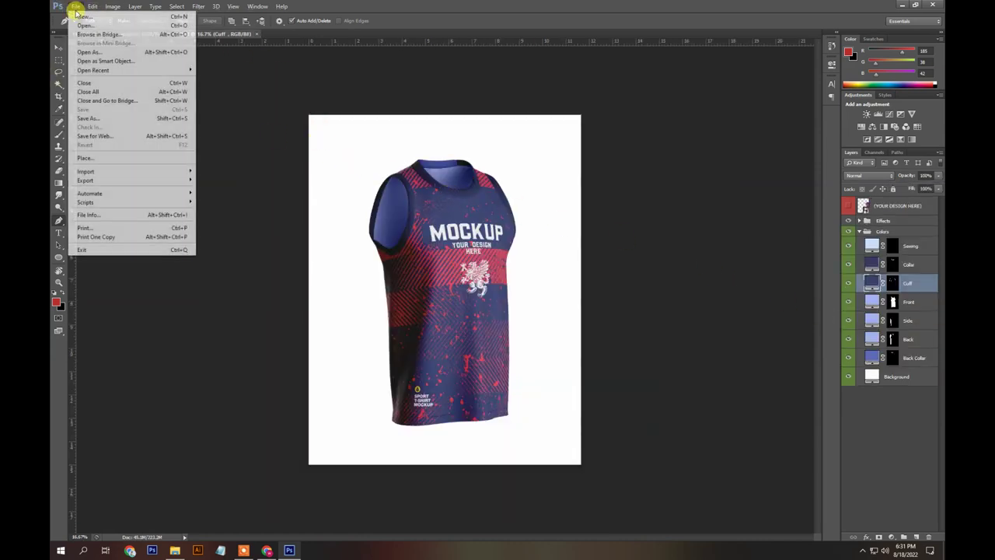
click(140, 165)
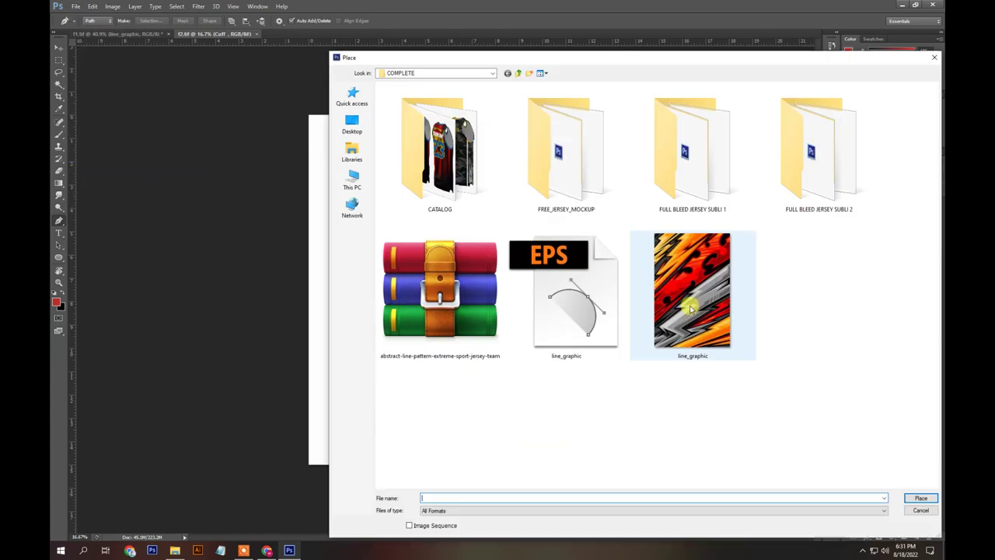
double_click(718, 309)
key(Return)
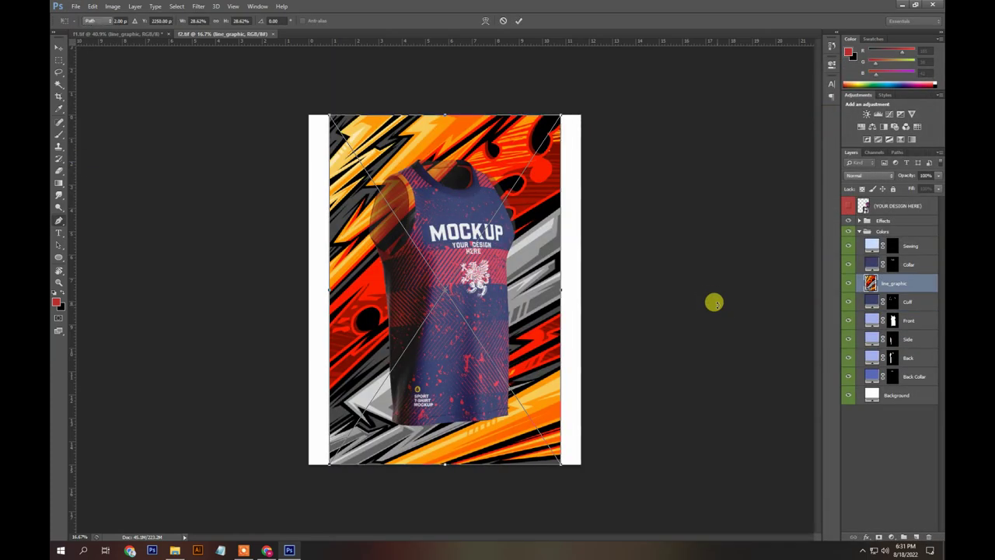
Clip line_graphic to the Cuff layer and rasterize it
alt+click(894, 289)
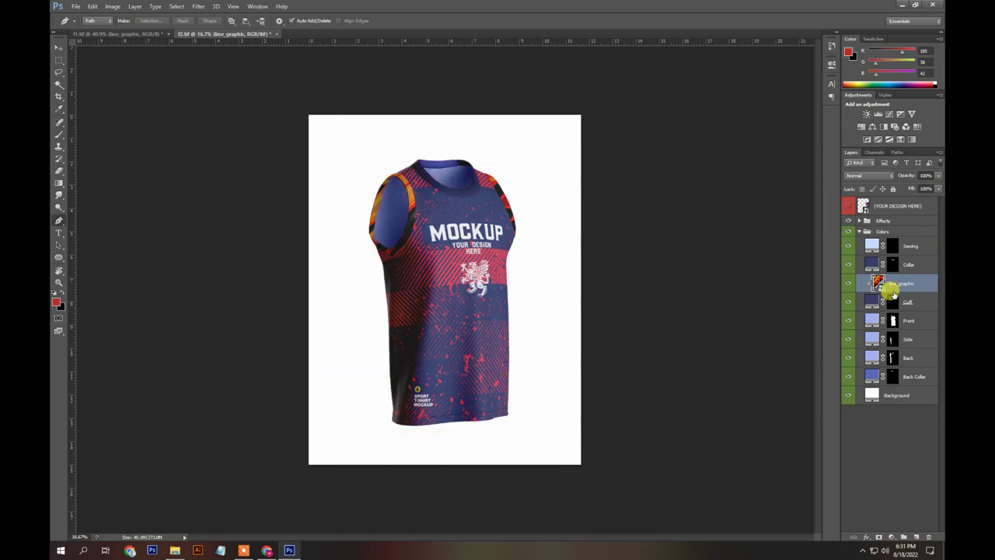
alt+click(892, 292)
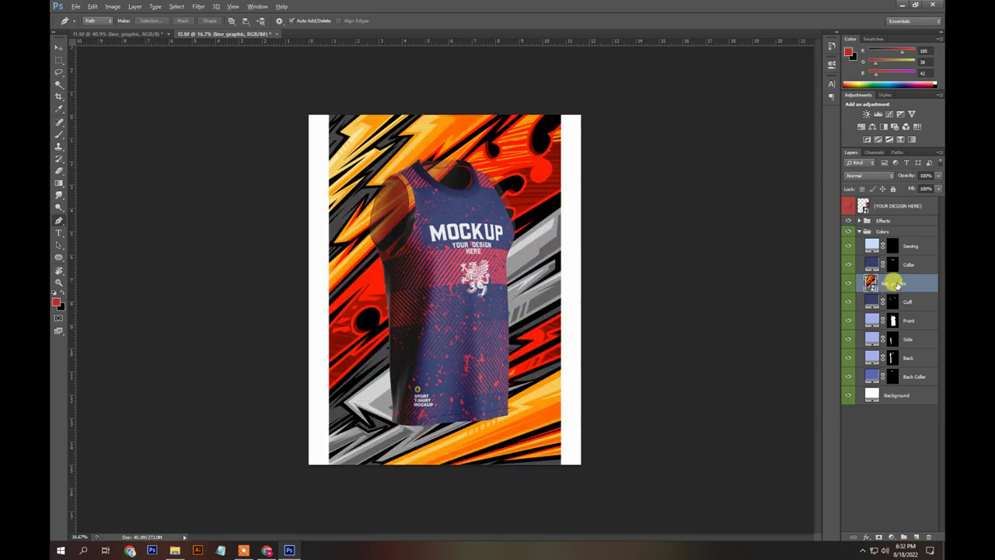
alt+click(895, 284)
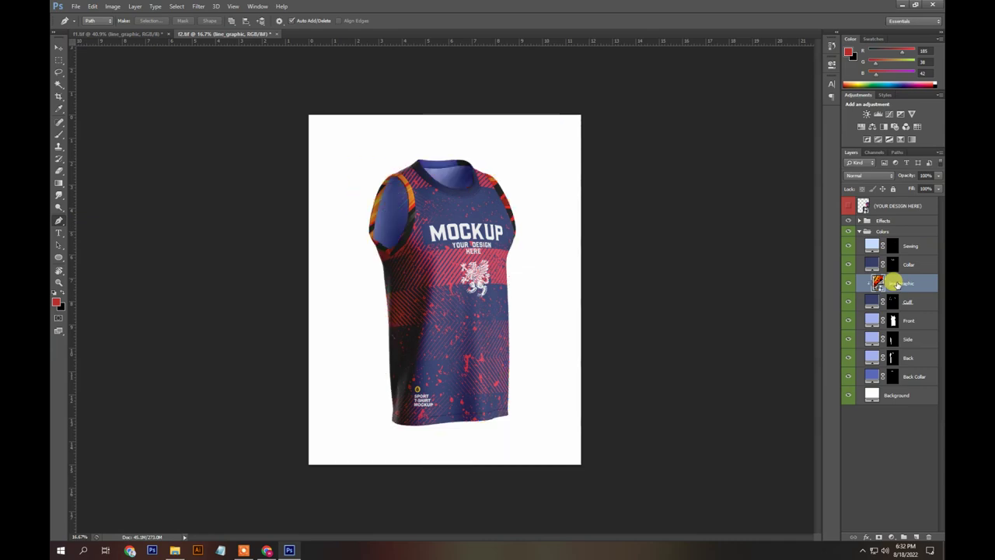
right_click(922, 286)
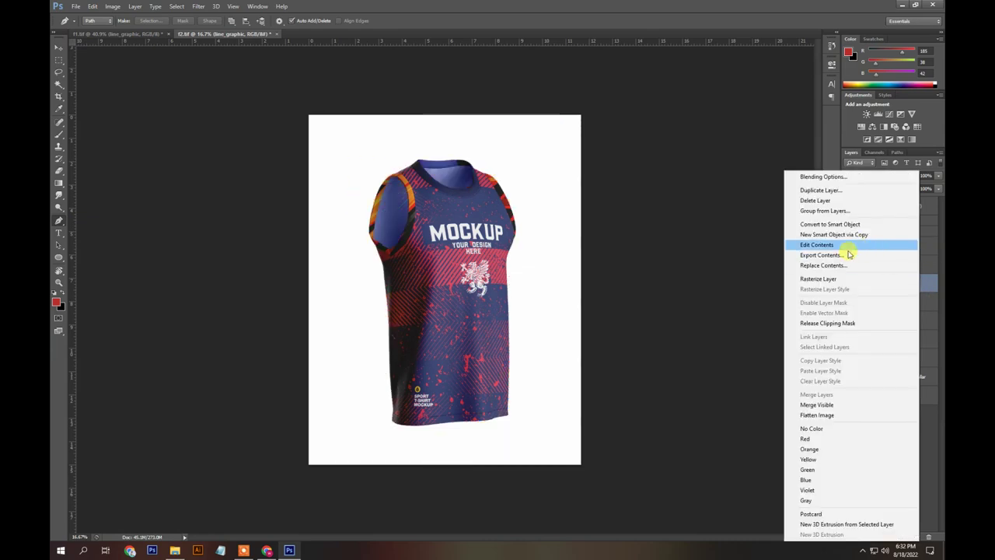
click(835, 280)
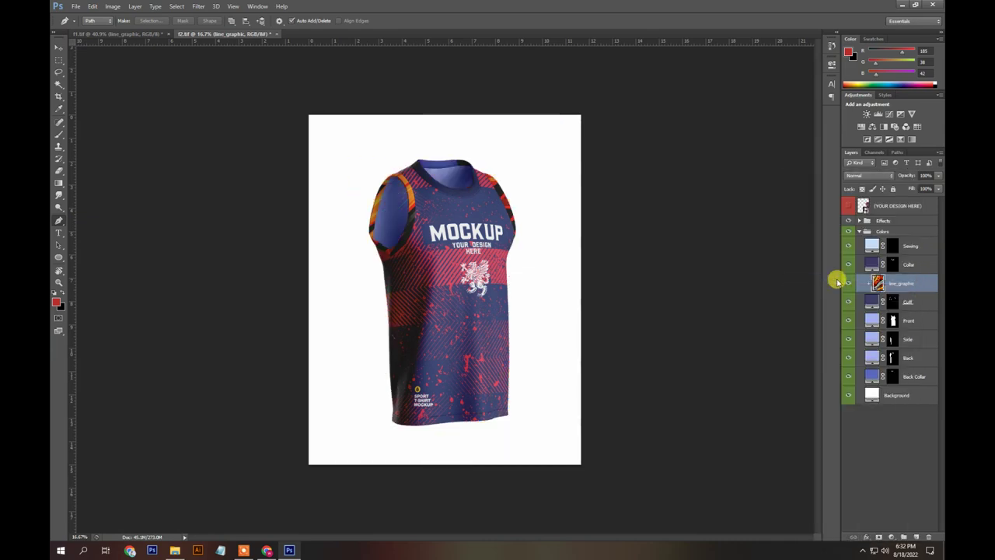
Duplicate line_graphic and clip the copy to the jersey's Front layer
key(ctrl+j)
key(ctrl+alt+g)
drag(910, 290, 904, 330)
key(ctrl+alt+g)
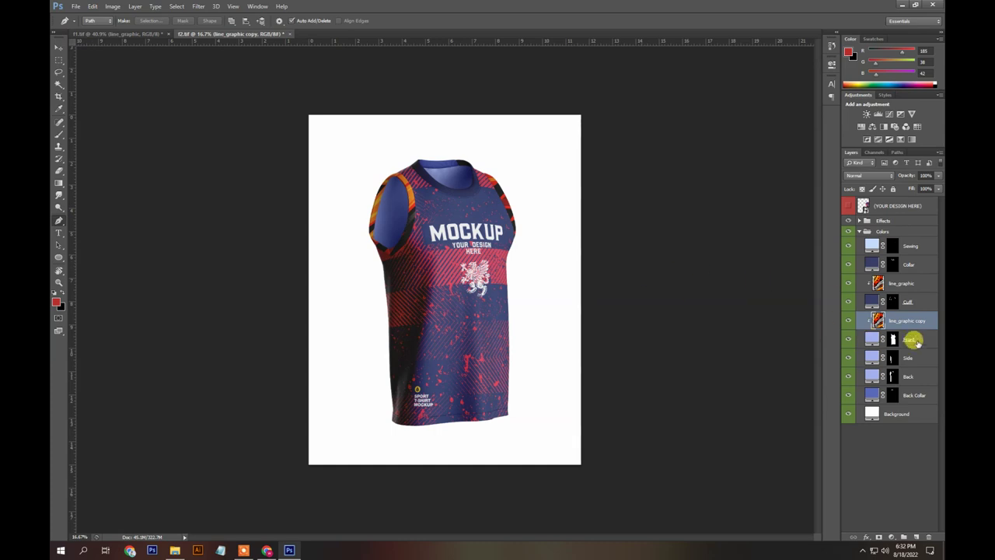
Move line_graphic copy beneath the Background layer and open the contents of the YOUR DESIGN HERE smart object
drag(910, 321, 906, 241)
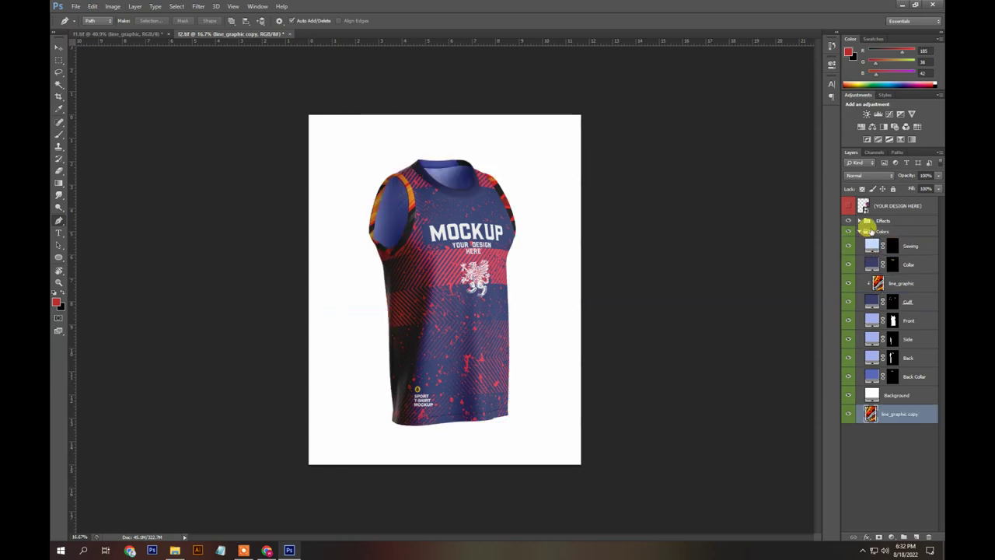
click(848, 207)
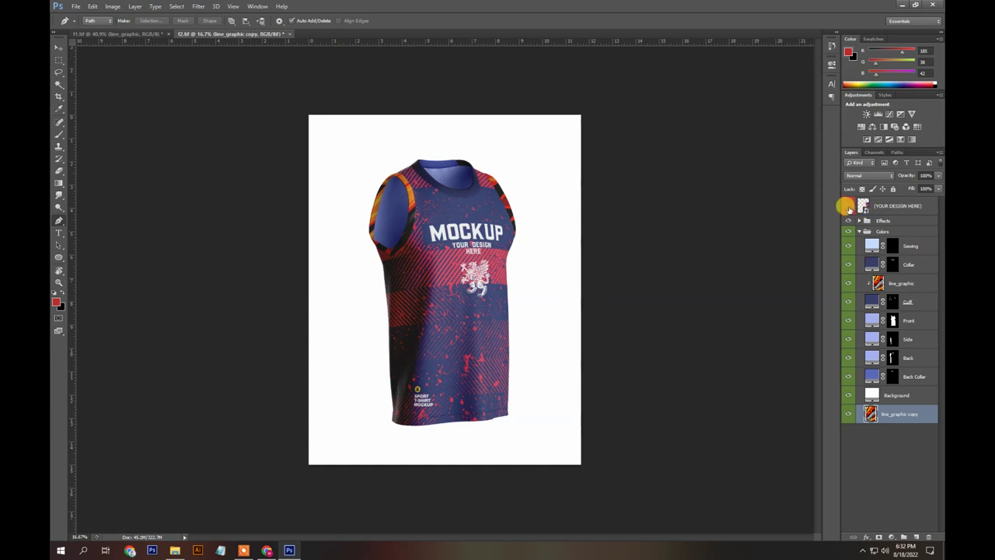
double_click(863, 206)
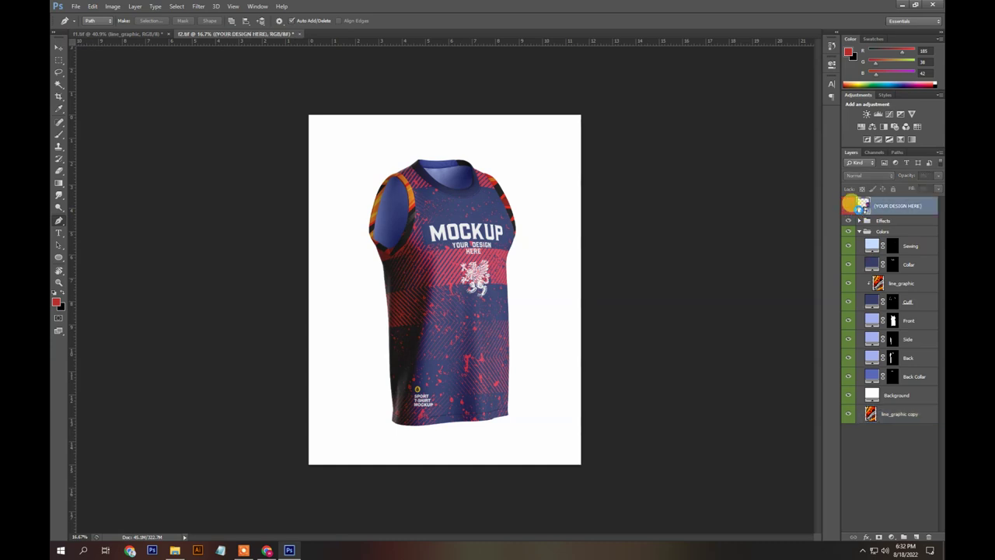
Place line_graphic into capa_hoodie.psb and enlarge it to cover the full canvas
click(75, 6)
click(85, 158)
double_click(689, 279)
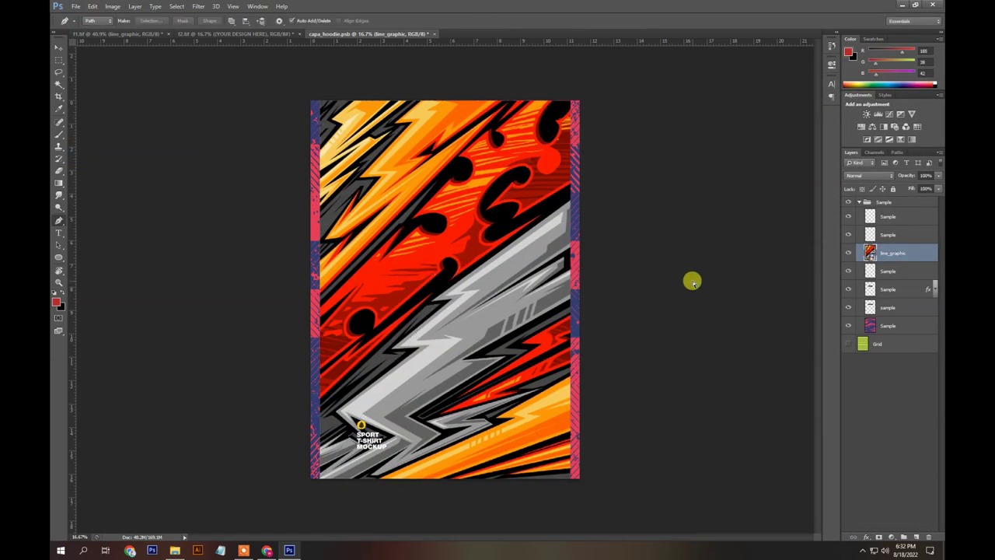
drag(565, 289, 568, 285)
key(Return)
Hide the Sample layers holding the small logo and the SPORT T-SHIRT MOCKUP text, and save the smart object
click(371, 422)
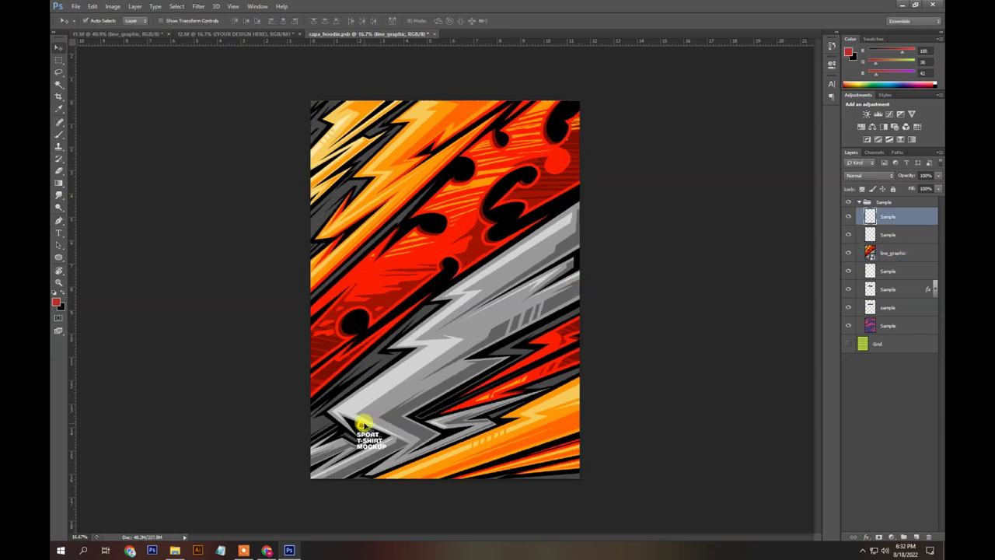
key(ctrl+s)
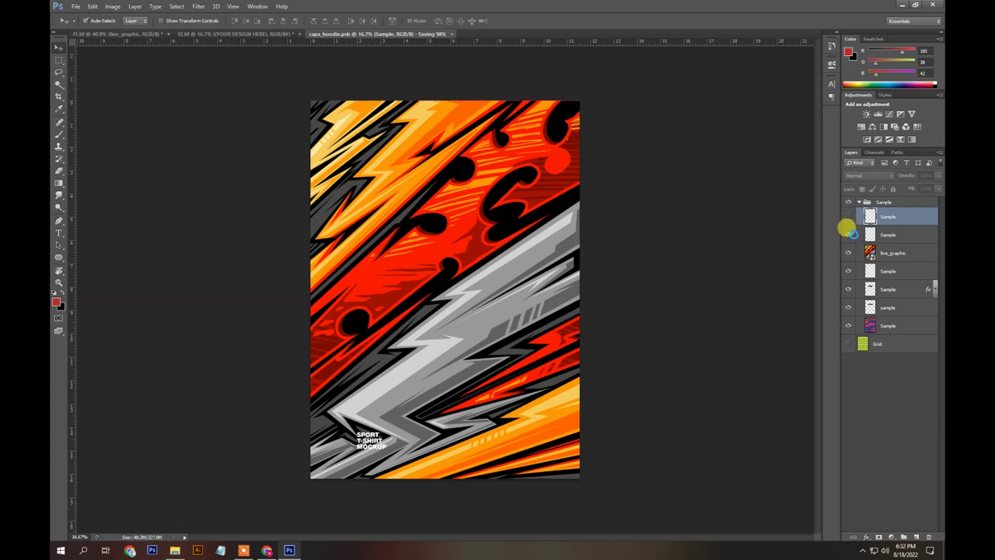
click(849, 233)
key(ctrl+s)
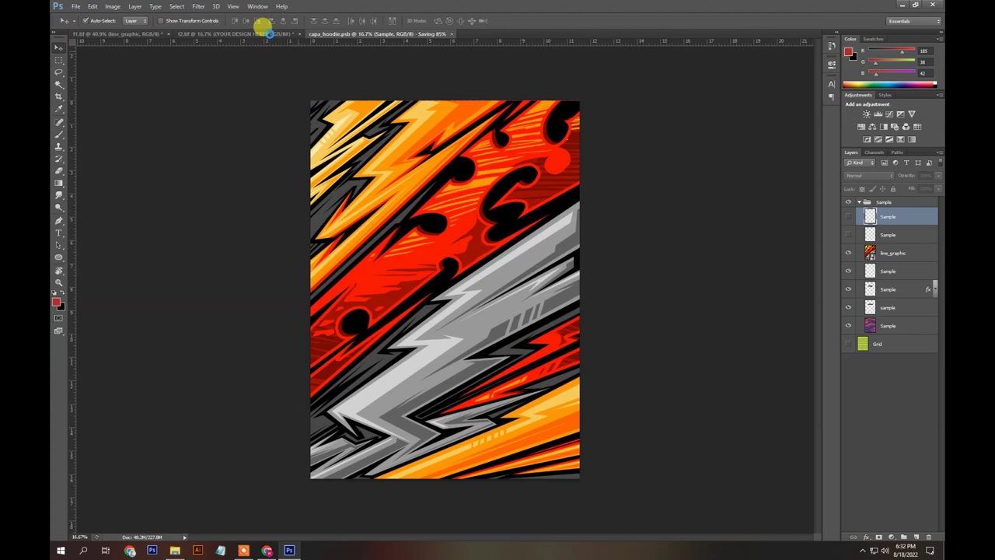
In the f2.tif jersey mockup, duplicate line_graphic and clip the copy to the Collar layer
click(268, 34)
scroll(288, 176, up, 5)
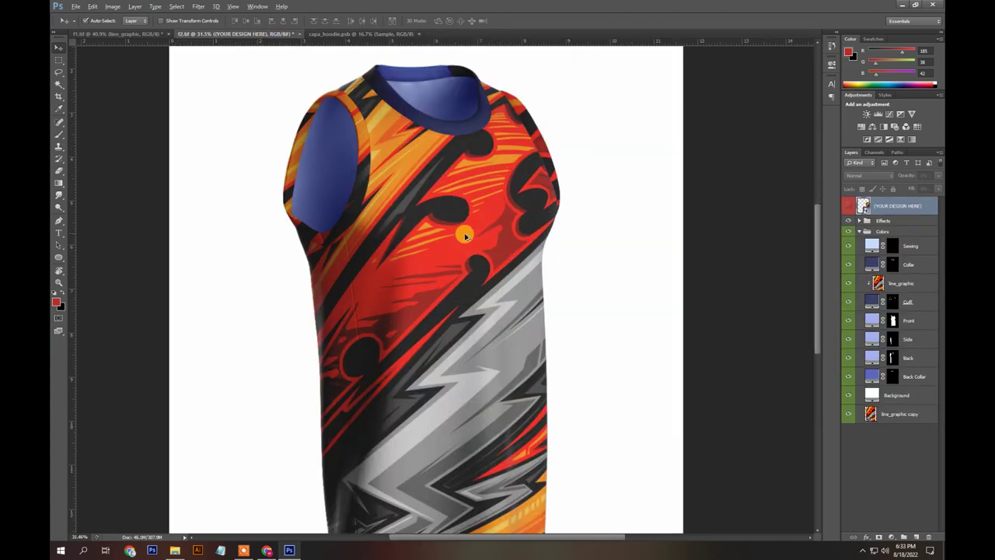
scroll(312, 213, down, 2)
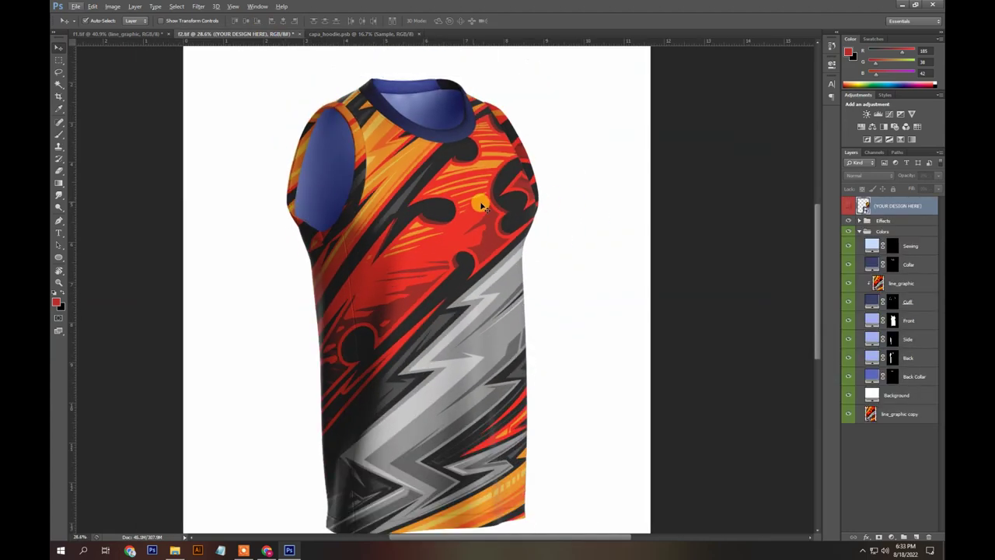
click(907, 283)
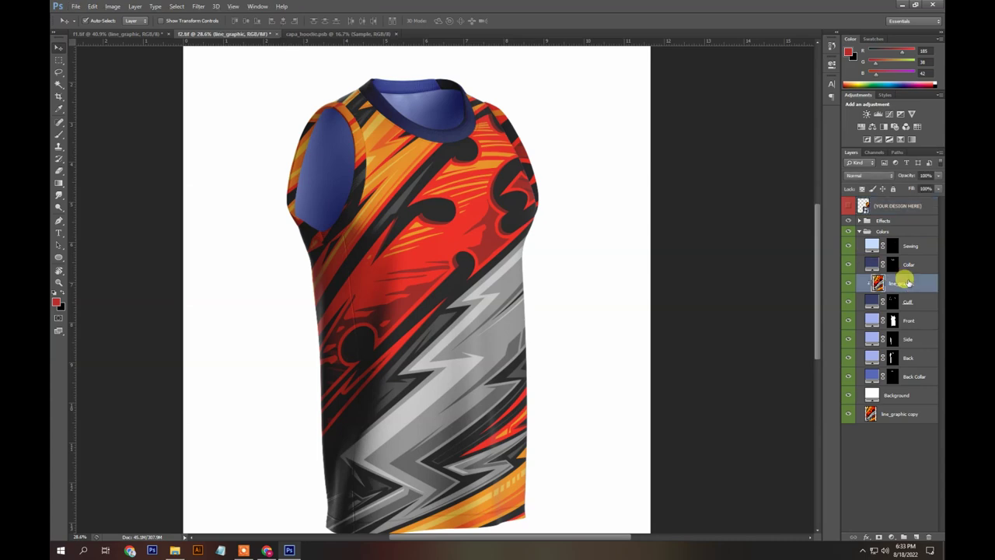
key(ctrl+j)
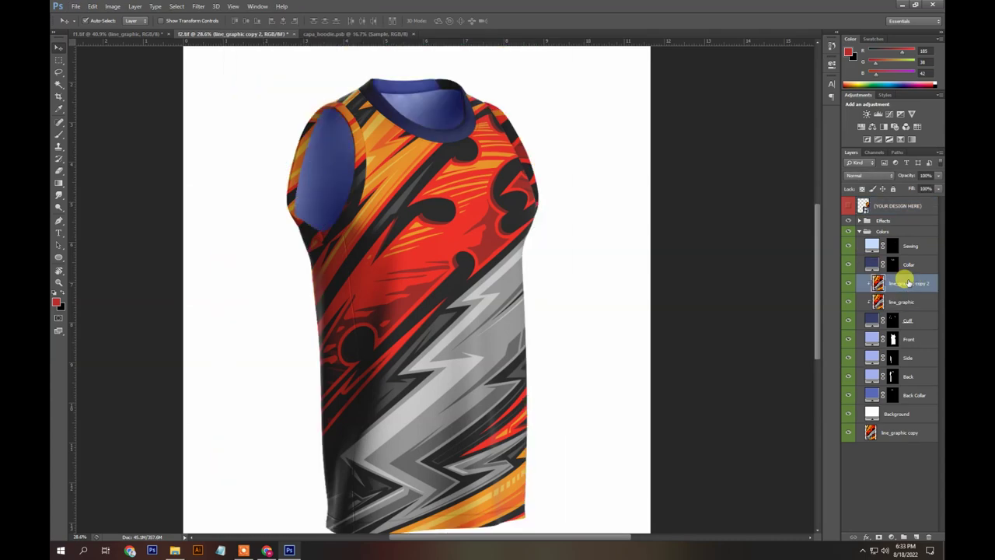
drag(906, 282, 910, 253)
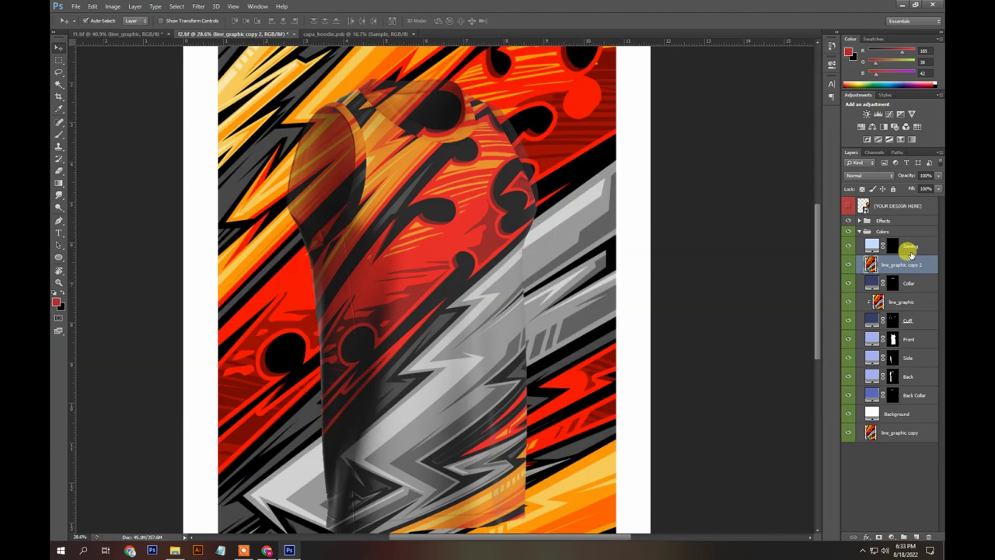
alt+click(910, 254)
Scale down the collar's line_graphic copy so the pattern sits around the neckline
key(ctrl+t)
scroll(506, 327, down, 4)
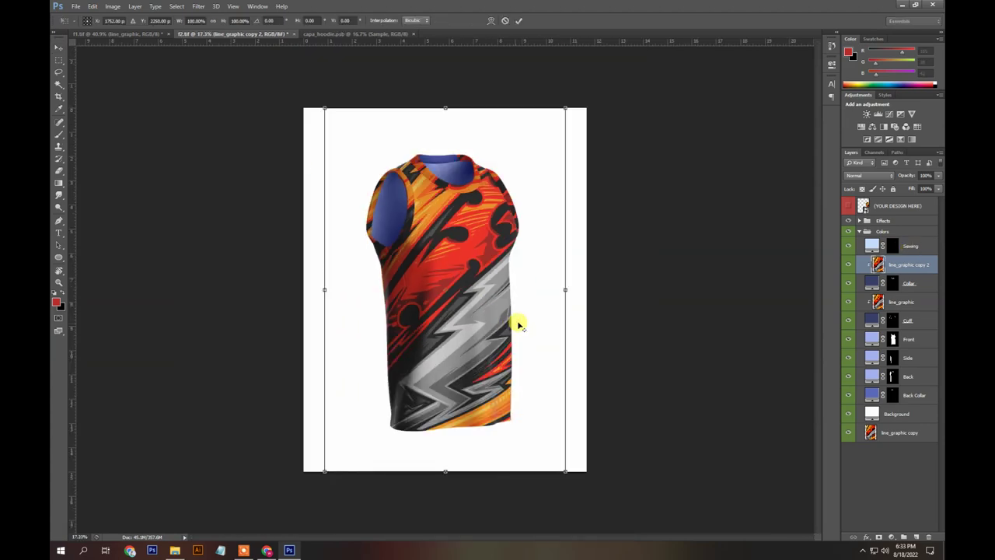
drag(562, 467, 483, 228)
key(Return)
scroll(445, 257, up, 4)
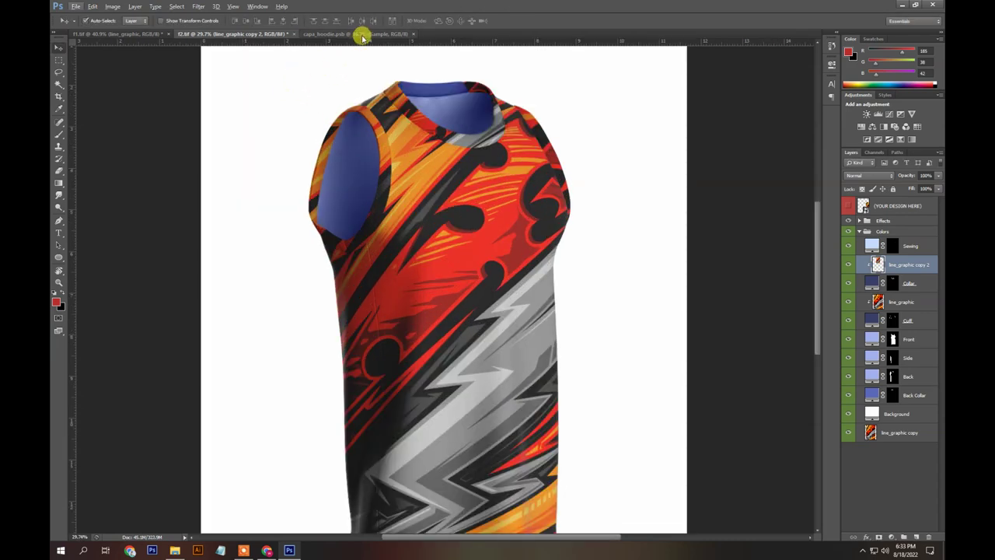
Add the text "Free vector tv" over the pattern in capa_hoodie.psb
click(361, 36)
key(t)
click(353, 265)
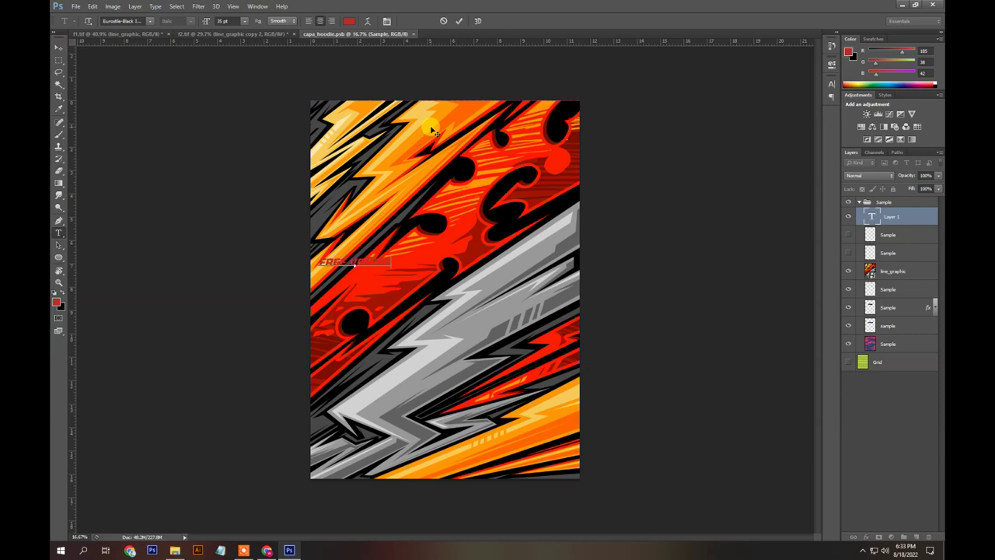
click(433, 130)
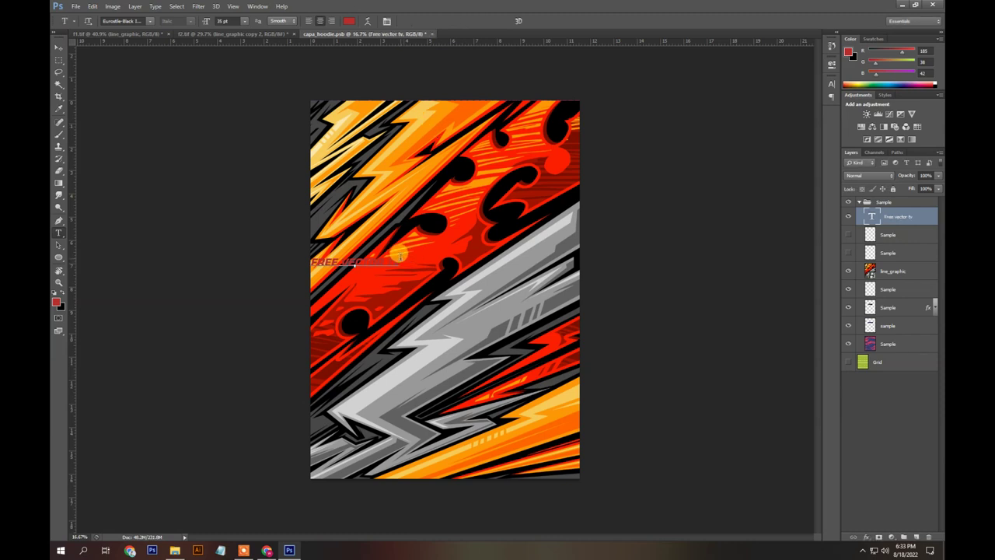
Change the font of the "Free vector tv" text to MESTIZOS UNIDOS -URBAN HOOKUPZ
drag(399, 257, 309, 262)
click(133, 20)
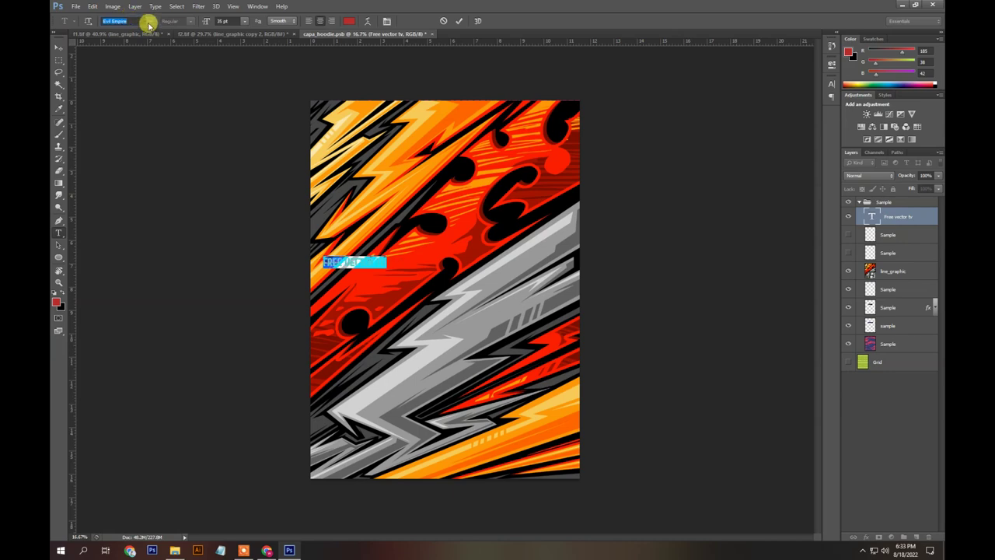
click(149, 23)
scroll(209, 175, down, 3)
scroll(208, 175, down, 5)
scroll(214, 186, down, 4)
scroll(225, 262, down, 10)
scroll(237, 264, down, 6)
scroll(238, 264, down, 6)
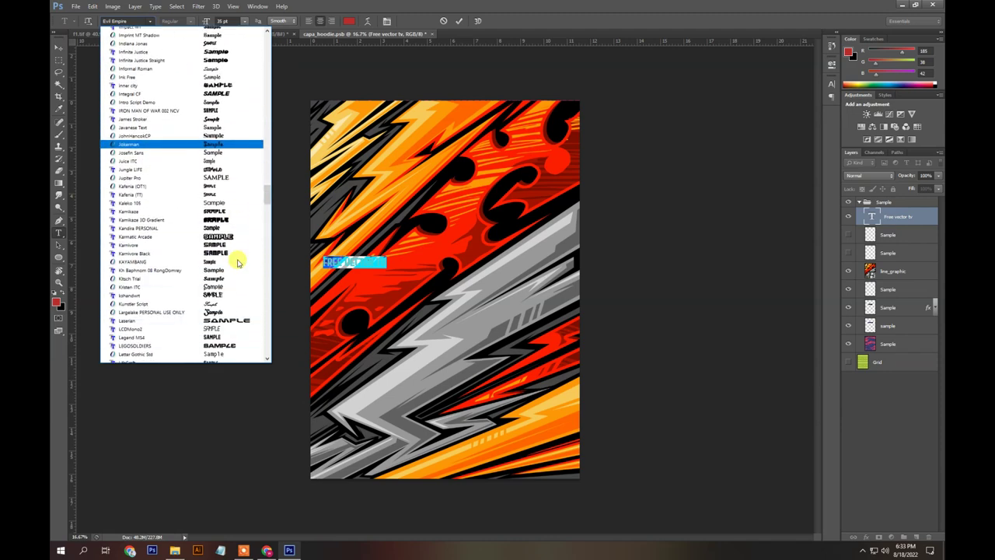
scroll(233, 270, down, 5)
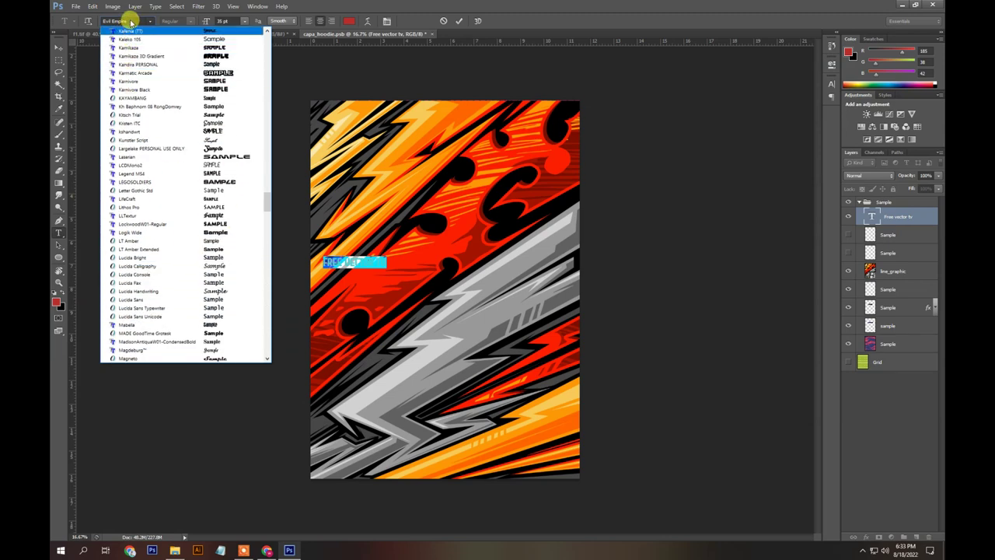
scroll(218, 194, down, 13)
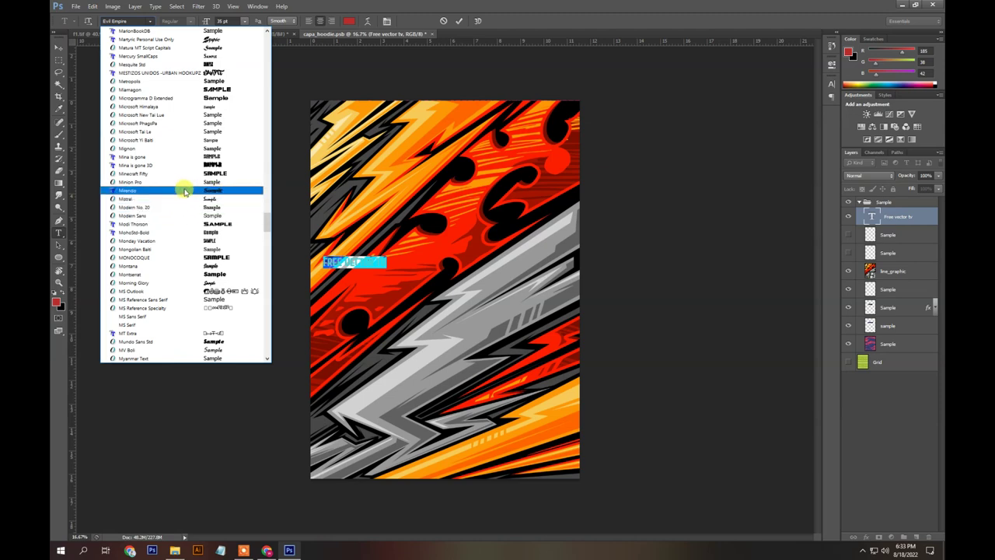
click(219, 72)
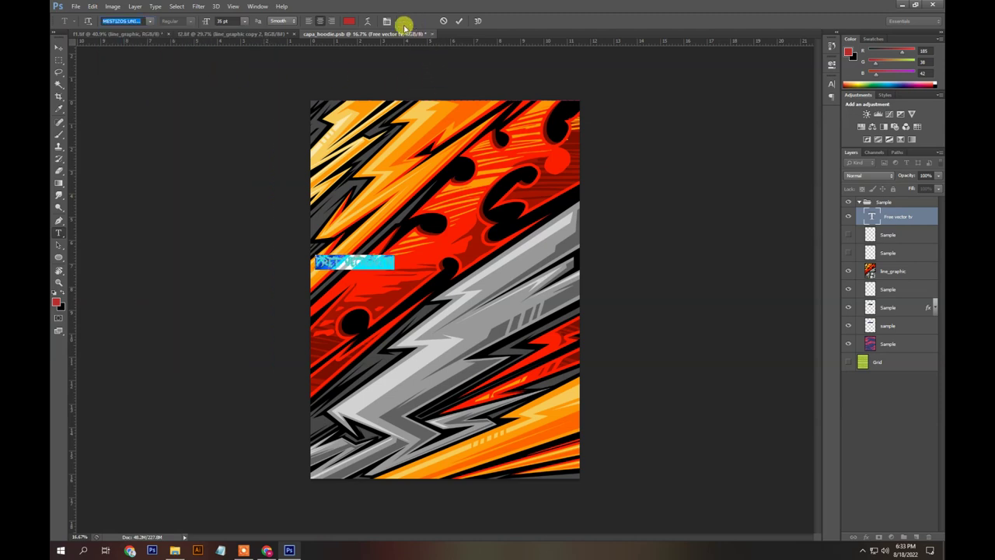
Set the "Free vector tv" text color to white (ffffff) and commit the text edit
click(349, 21)
drag(455, 267, 542, 354)
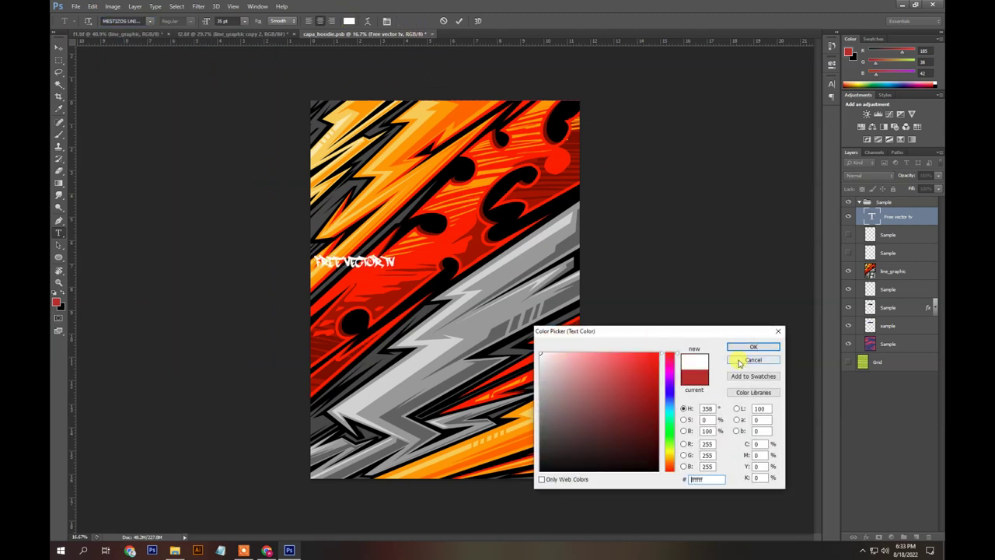
click(753, 346)
key(ctrl+t)
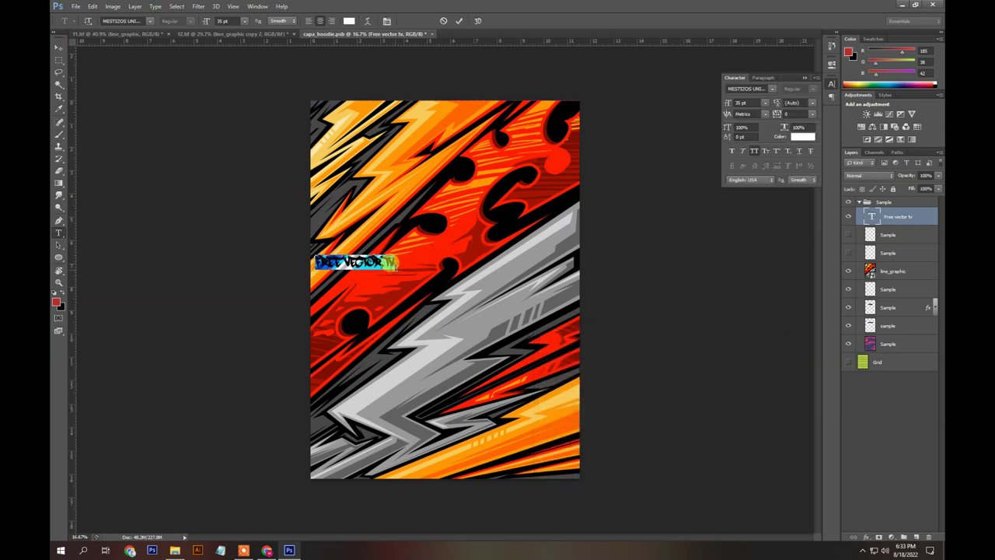
key(ctrl+Return)
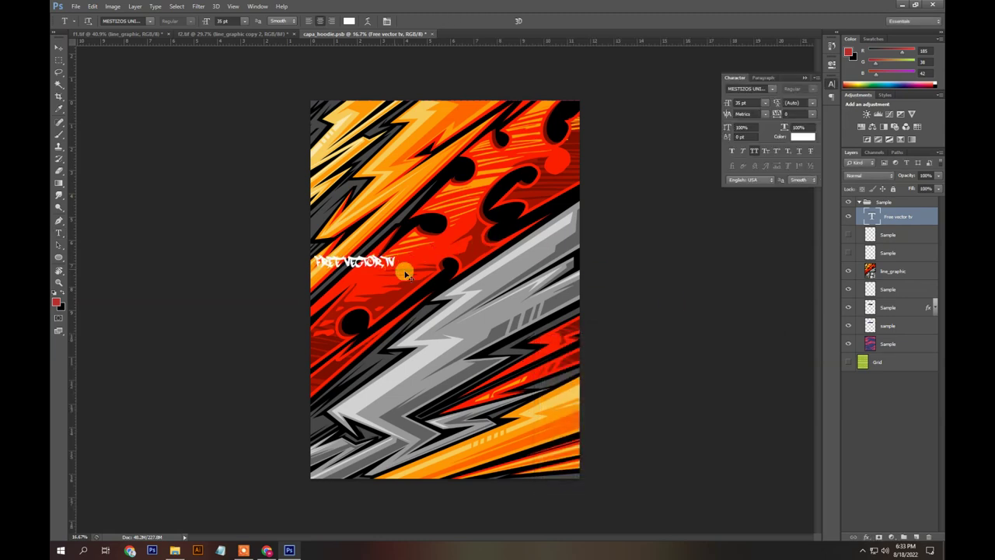
Enlarge the "Free vector tv" text to about 70 pt and position it across the chest area of the design
key(ctrl+t)
drag(414, 284, 494, 263)
key(Return)
key(ctrl+t)
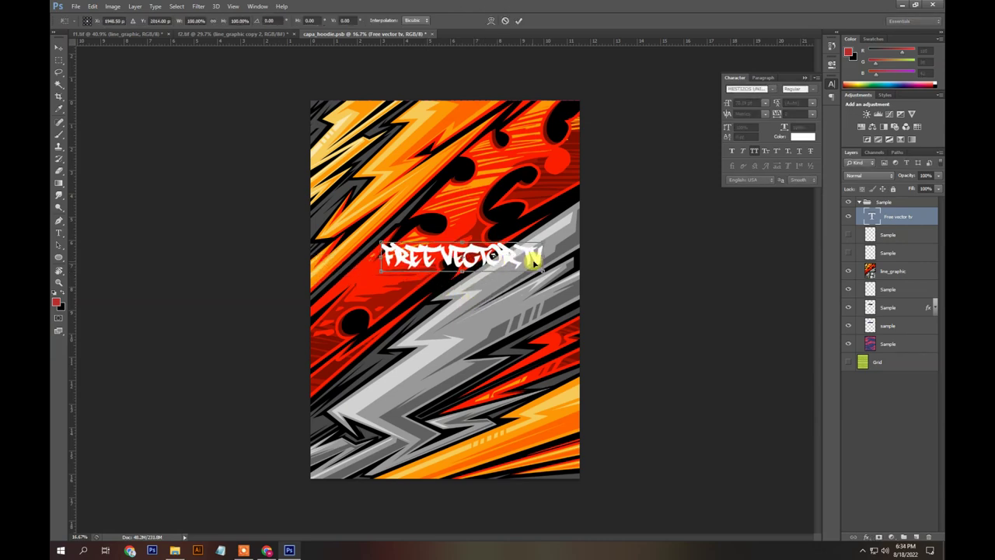
drag(533, 260, 519, 255)
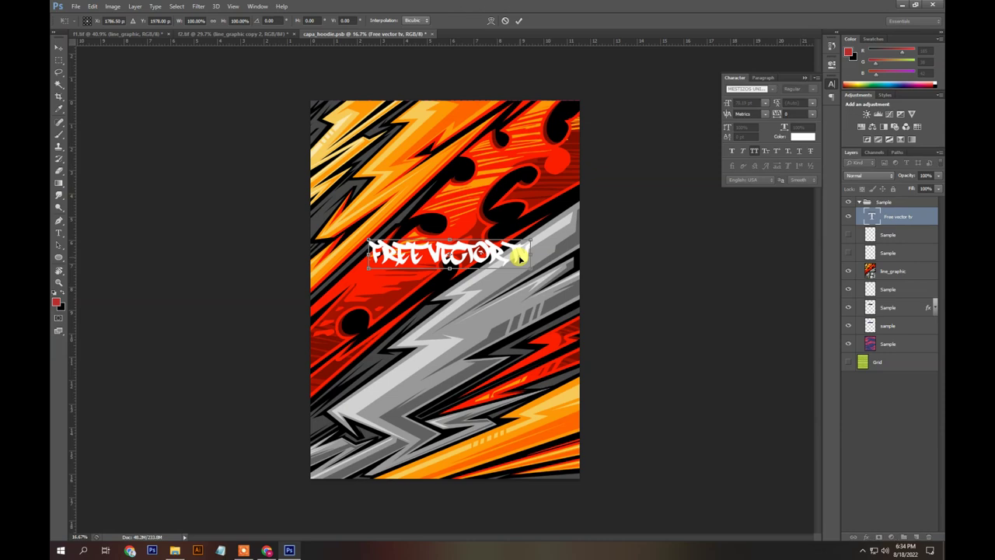
key(Return)
Apply a thick black (000000) outside Stroke layer style to the "Free vector tv" text
right_click(918, 214)
click(818, 173)
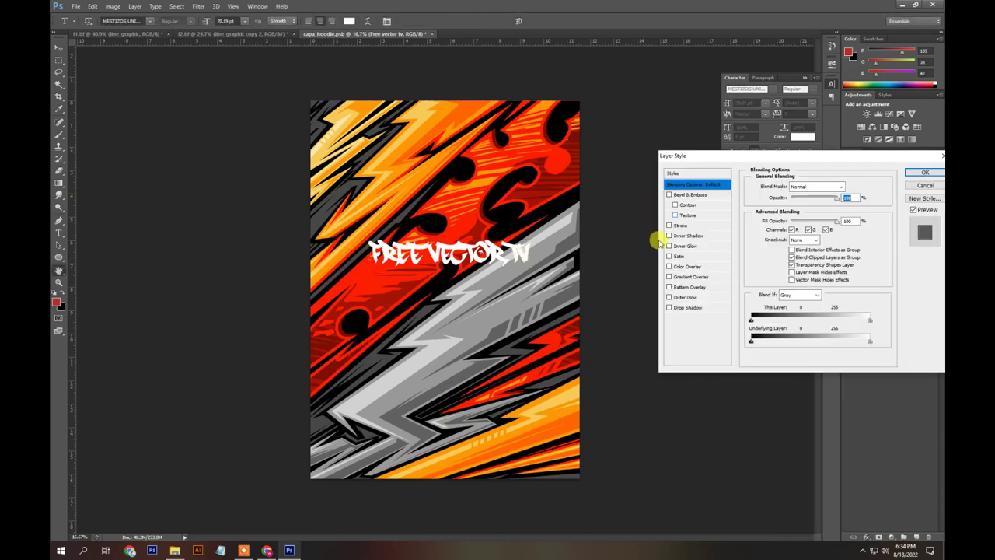
click(671, 225)
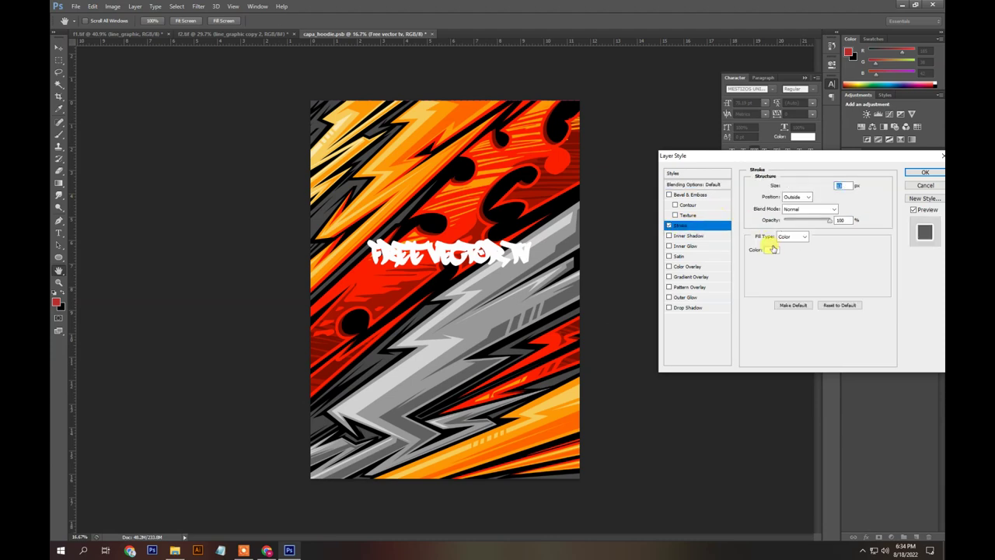
click(772, 248)
click(643, 421)
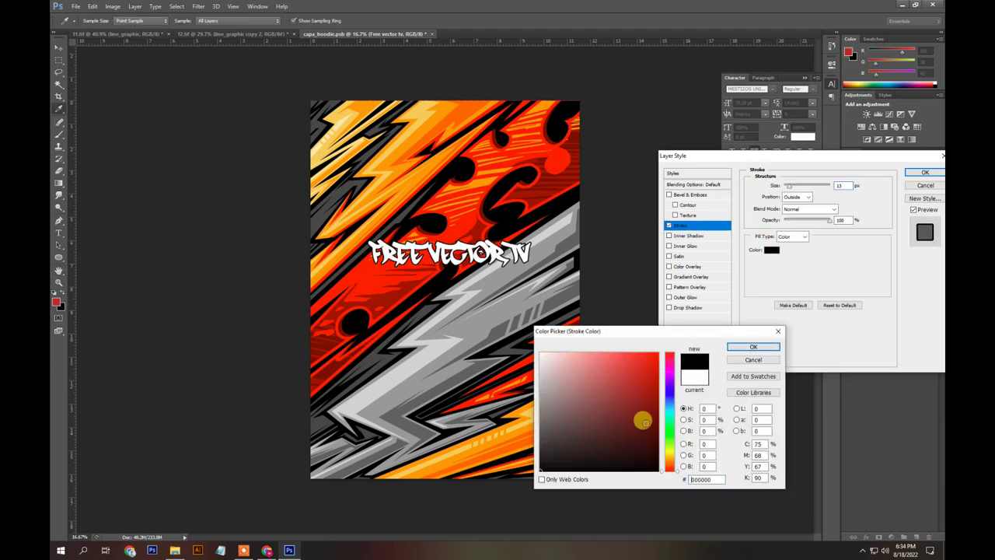
click(752, 347)
drag(787, 189, 795, 187)
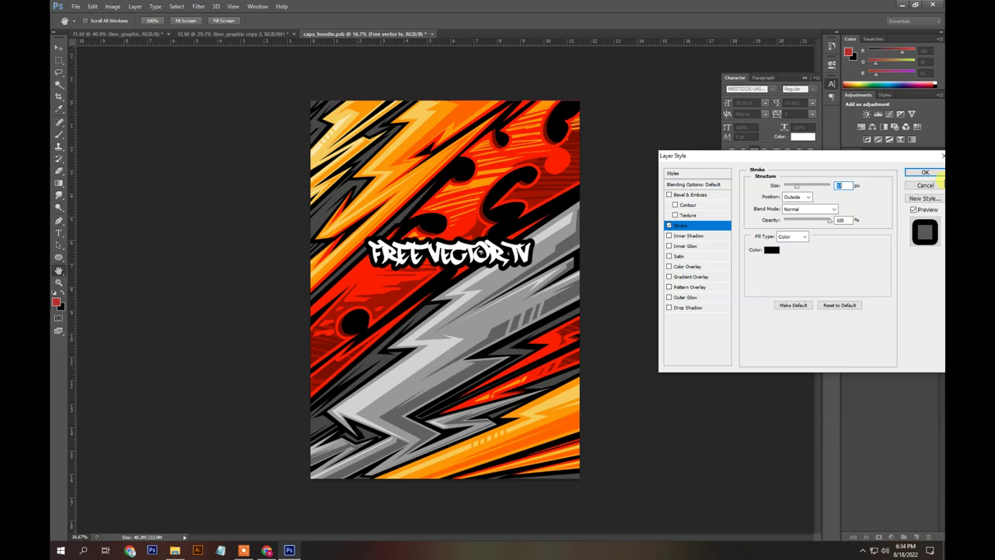
click(938, 171)
Save the smart object and check the text on the jersey in f2.tif
key(ctrl+s)
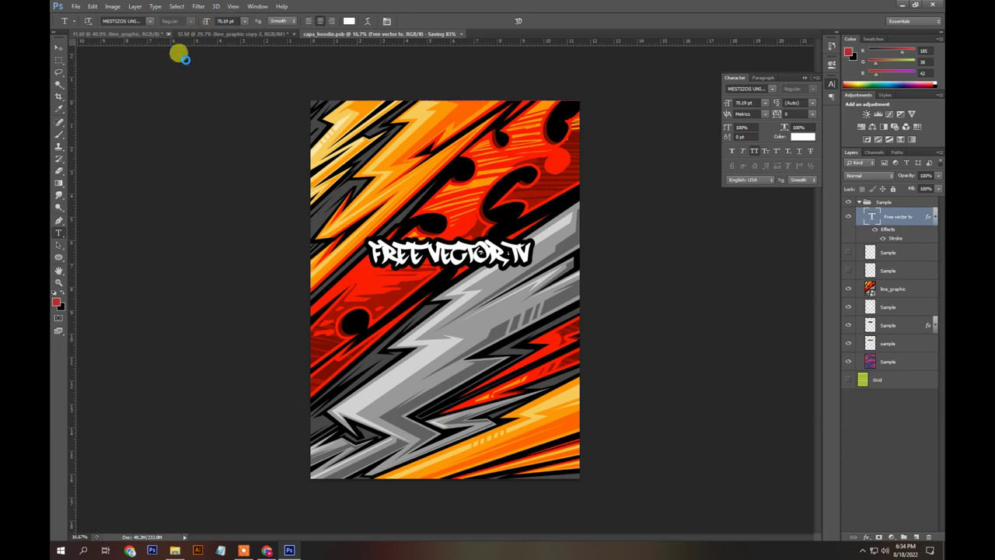
click(206, 33)
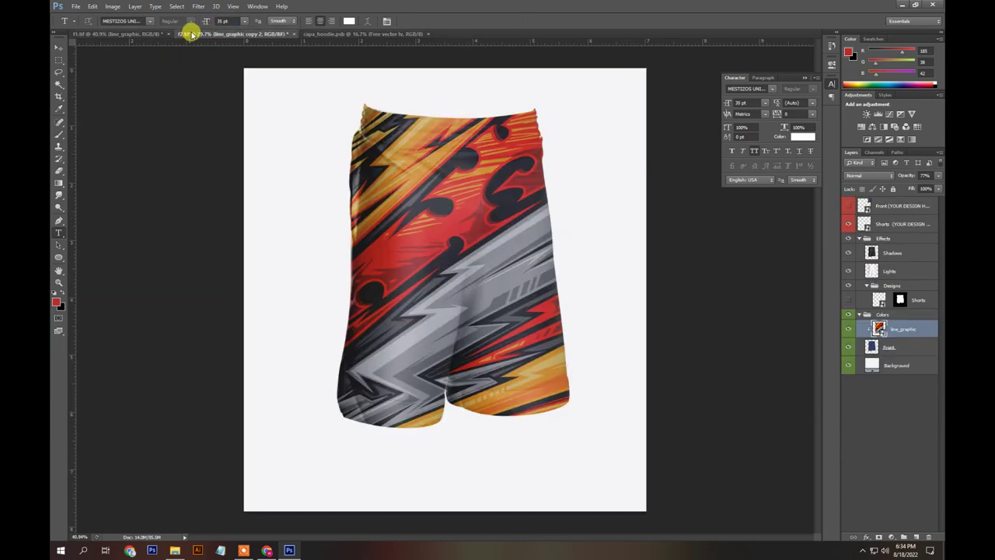
click(190, 35)
key(ctrl+minus)
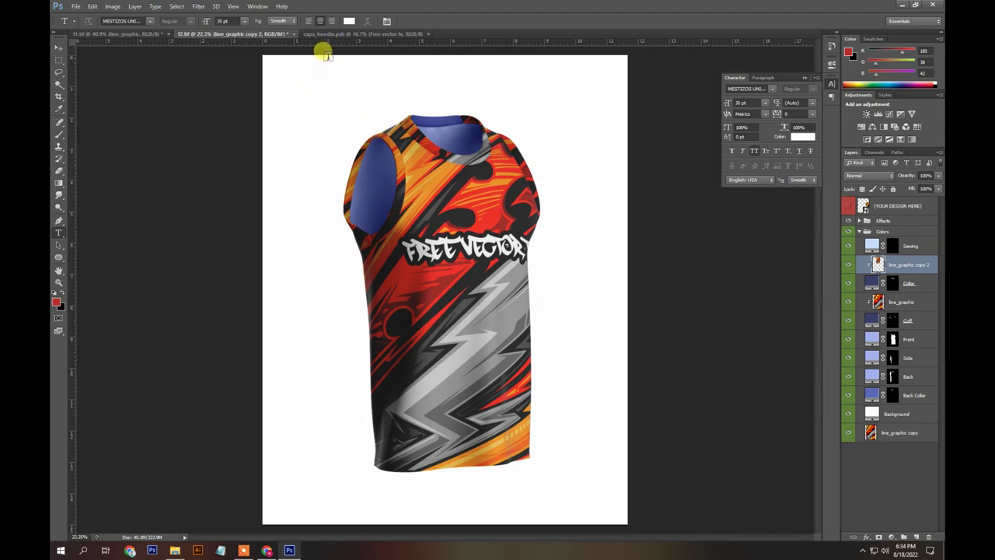
Rasterize the "Free vector tv" text layer and its Stroke layer style in capa_hoodie.psb
click(311, 37)
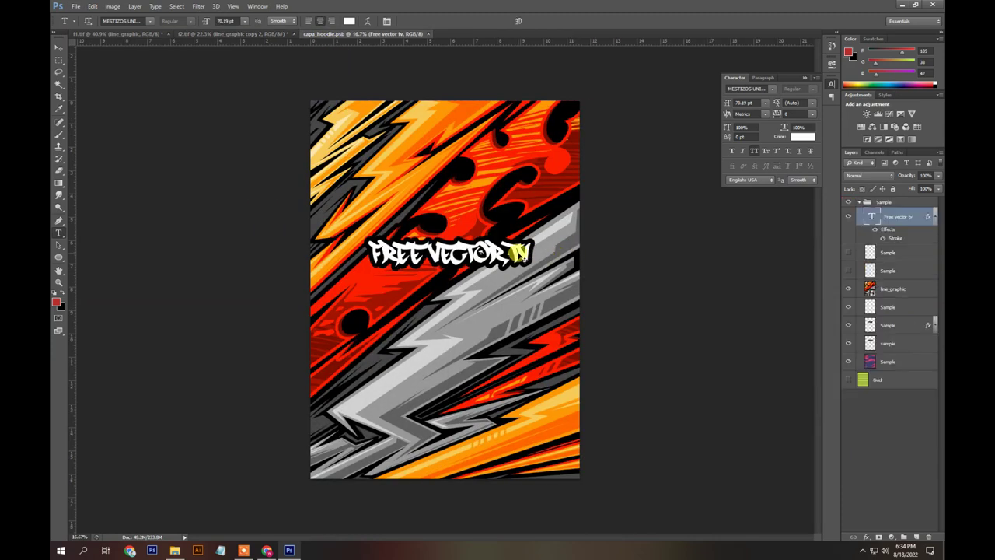
key(ctrl+t)
key(Return)
key(t)
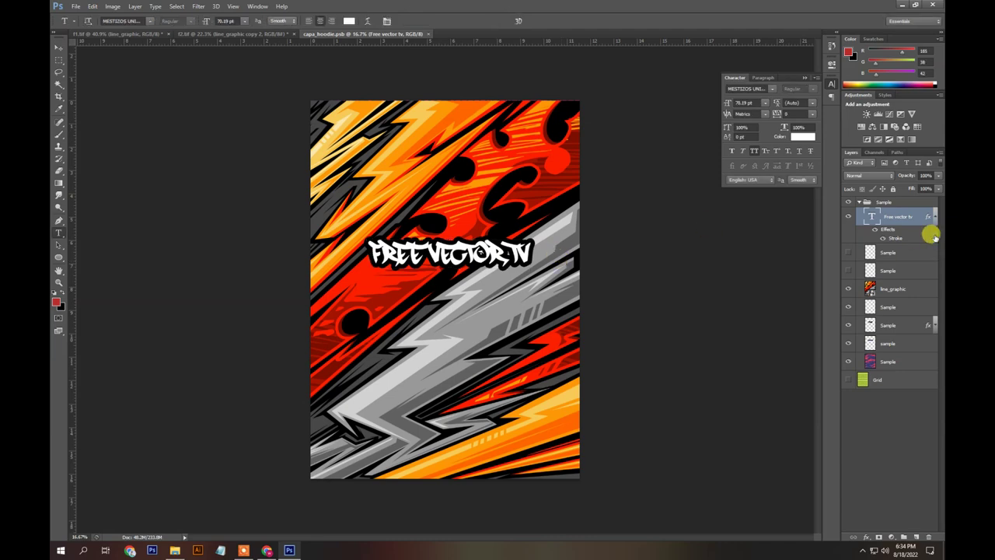
right_click(892, 218)
click(808, 259)
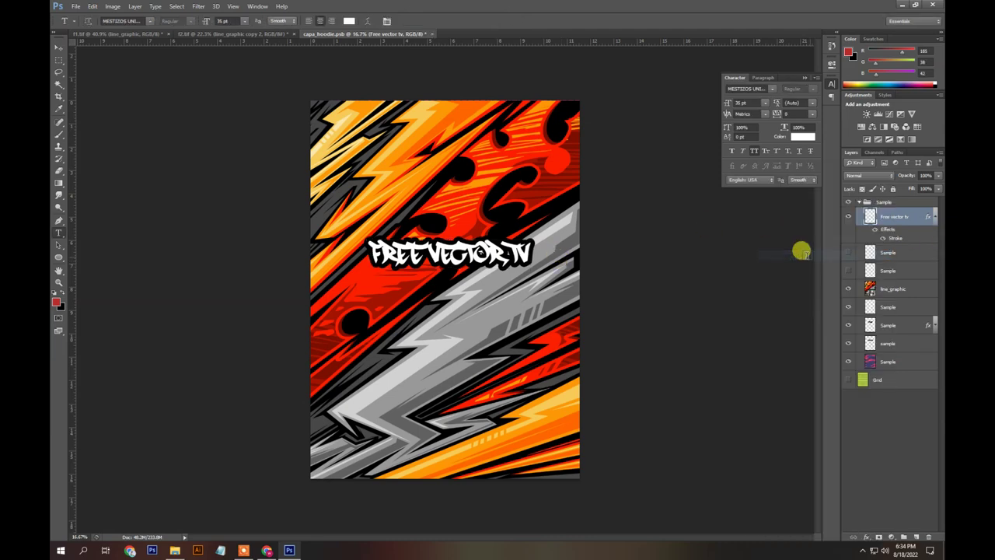
right_click(910, 219)
click(845, 258)
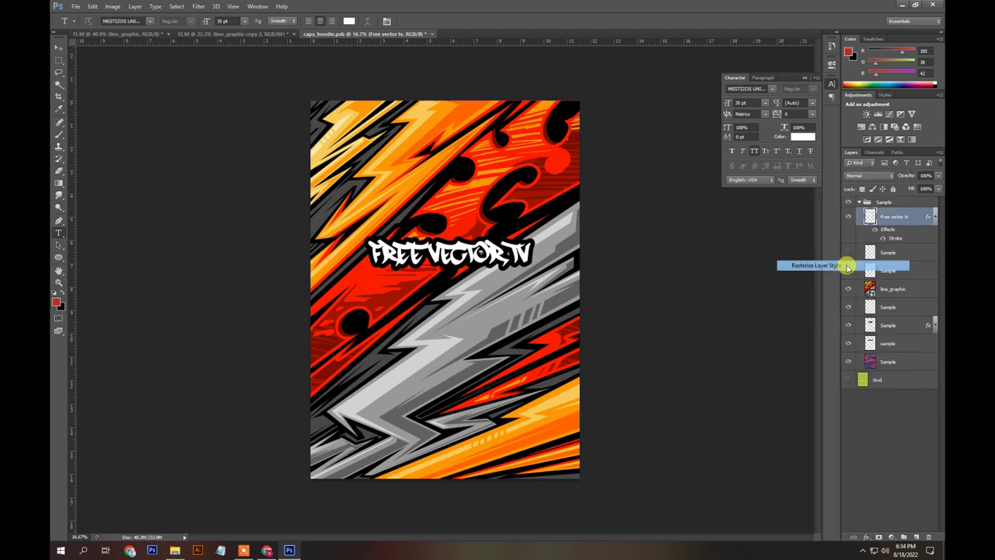
Scale the "Free vector tv" lettering to about 179% and rotate it about -50° to run diagonally across the design
key(ctrl+t)
drag(562, 223, 548, 208)
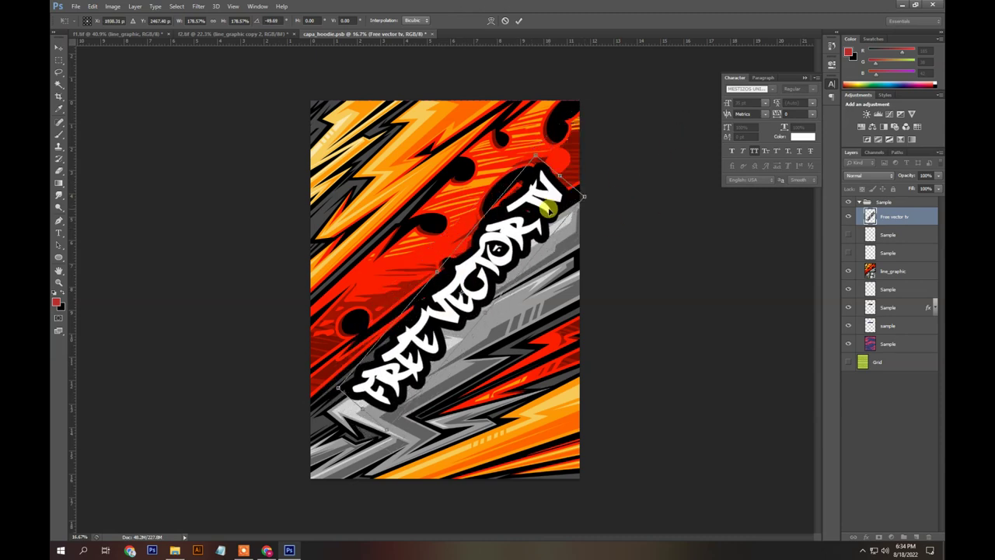
key(Return)
Save the smart object and check the diagonal lettering on the jersey in f2.tif
key(ctrl+s)
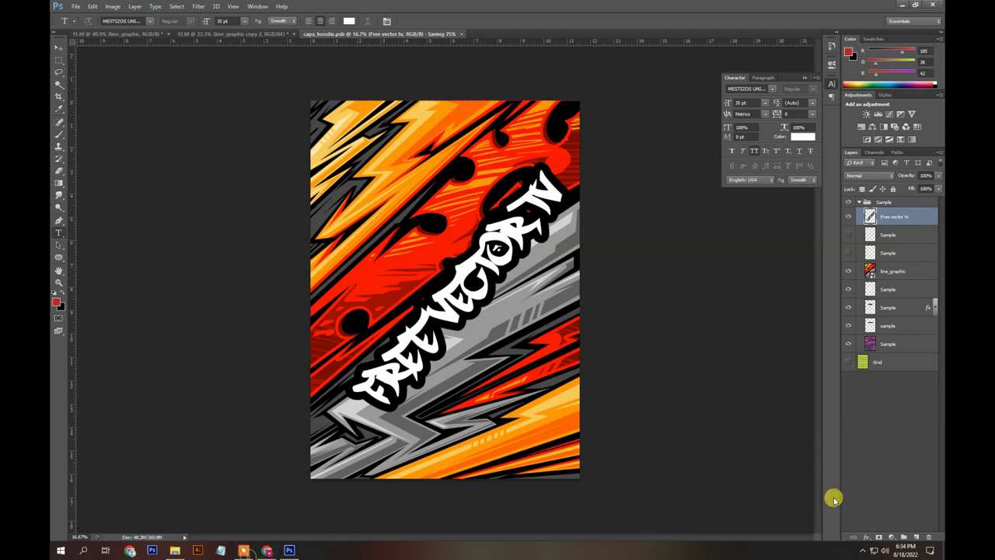
mouse_move(862, 508)
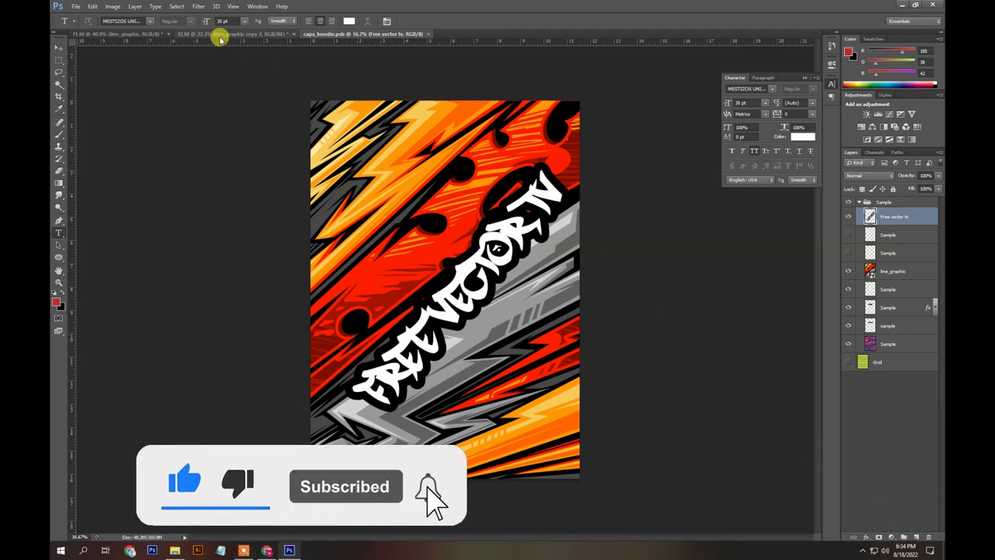
click(219, 34)
scroll(274, 129, up, 3)
scroll(504, 207, down, 2)
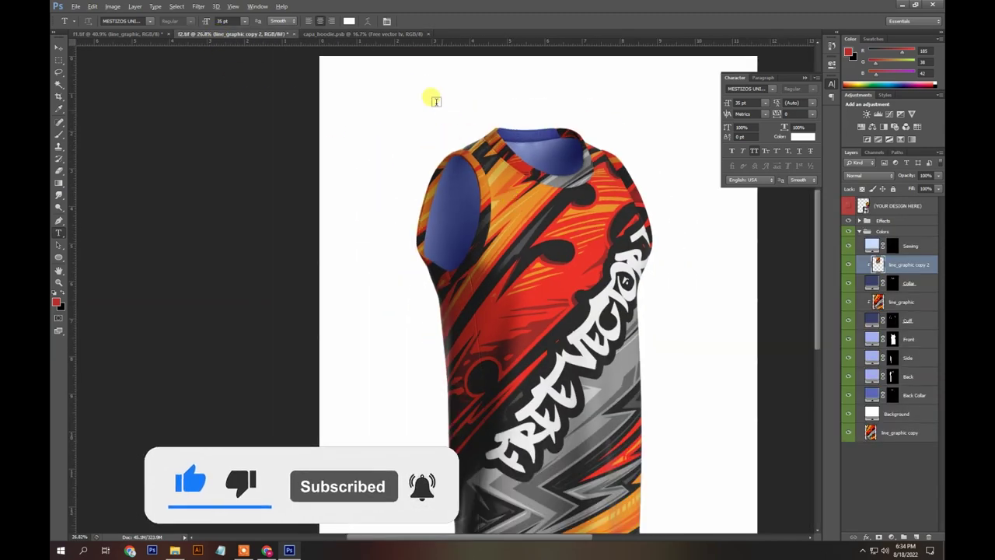
Move the diagonal lettering slightly up and to the left in capa_hoodie.psb
click(391, 37)
key(v)
mouse_move(502, 247)
mouse_down()
mouse_move(506, 283)
mouse_move(497, 239)
mouse_up()
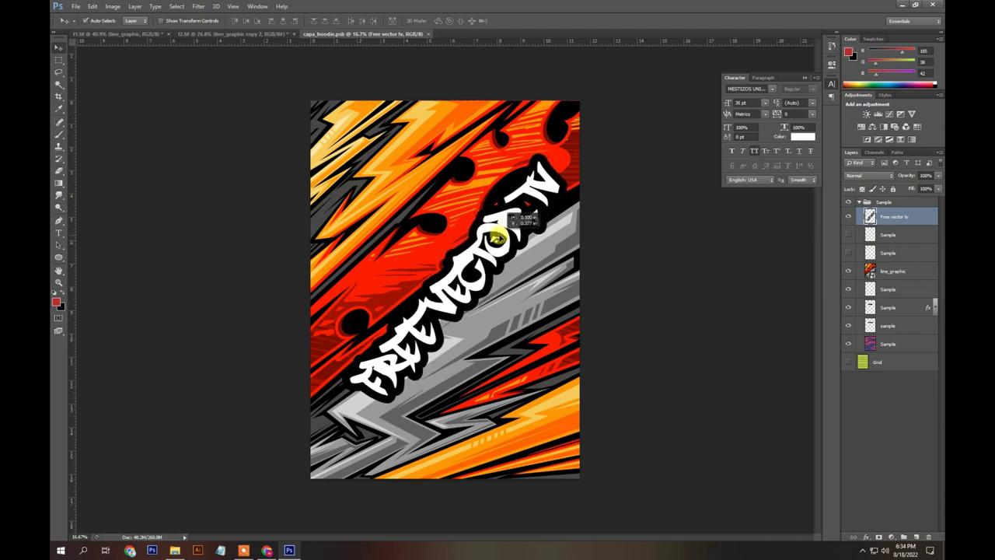
Outline the lower half of the diagonal lettering with the Pen tool, convert the path to a selection and copy it to a new layer
key(p)
click(557, 165)
click(369, 402)
click(570, 172)
key(ctrl+Return)
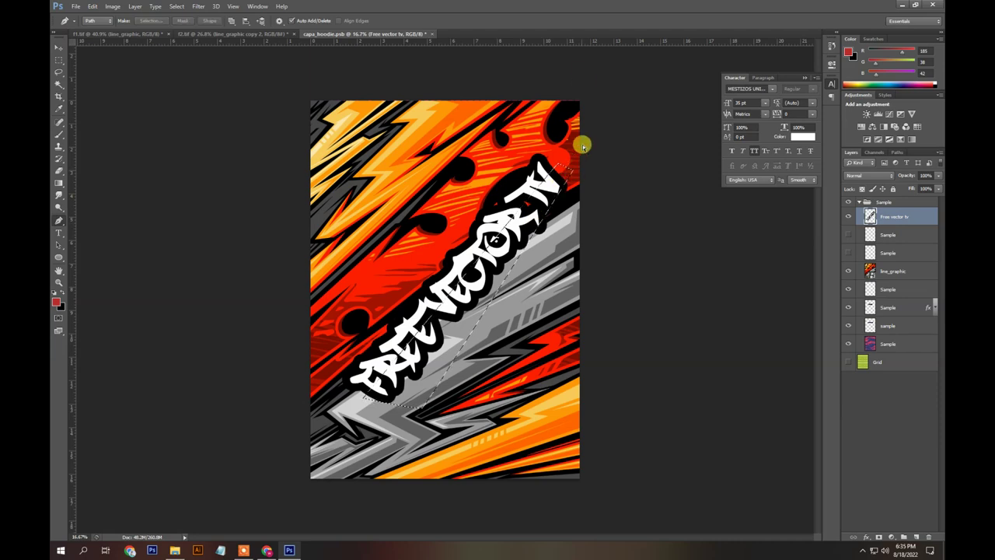
click(852, 251)
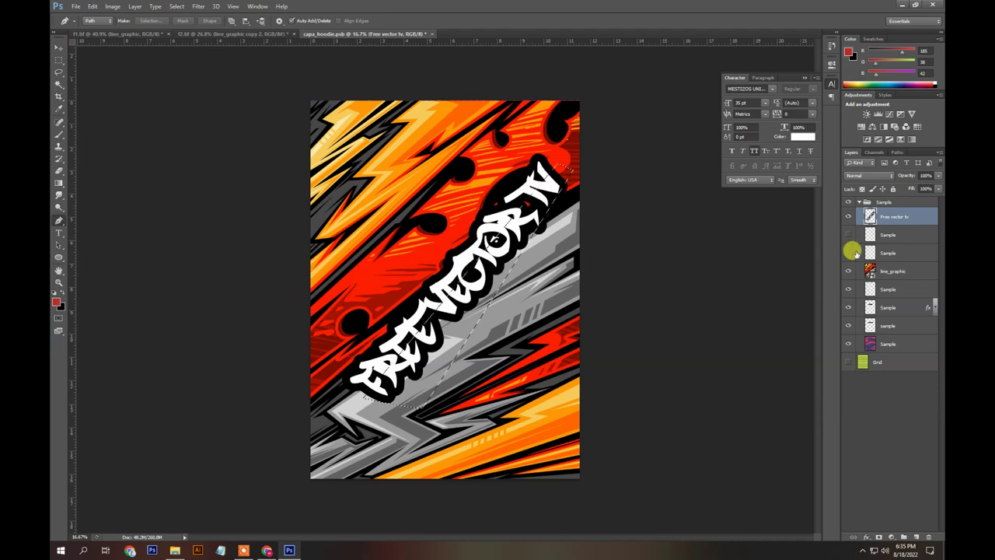
key(ctrl+j)
Set the copied layer's Blend If black slider for This Layer to 255 so only its white areas are kept
right_click(900, 222)
click(850, 169)
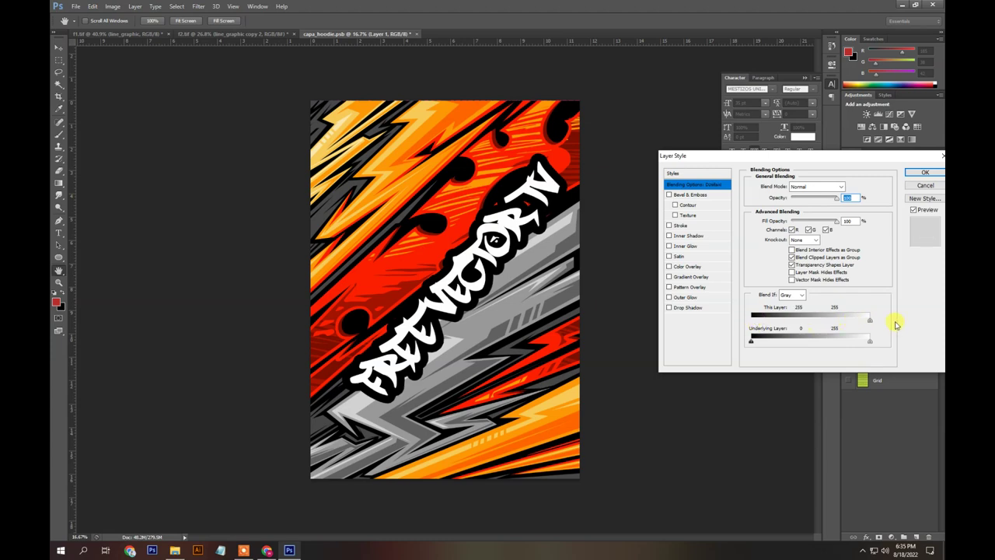
click(925, 173)
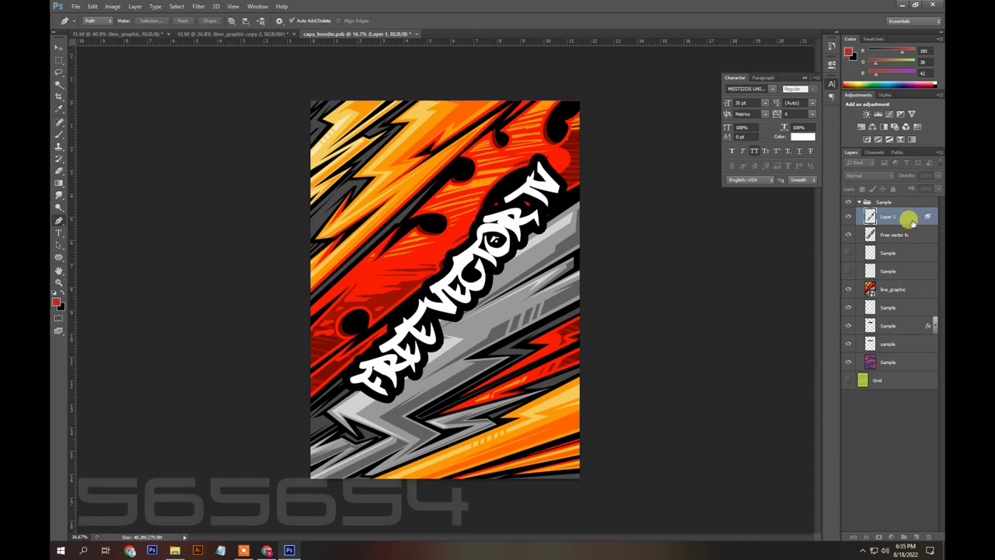
Convert Layer 1 to a smart object and rasterize it to bake in the blending
right_click(855, 216)
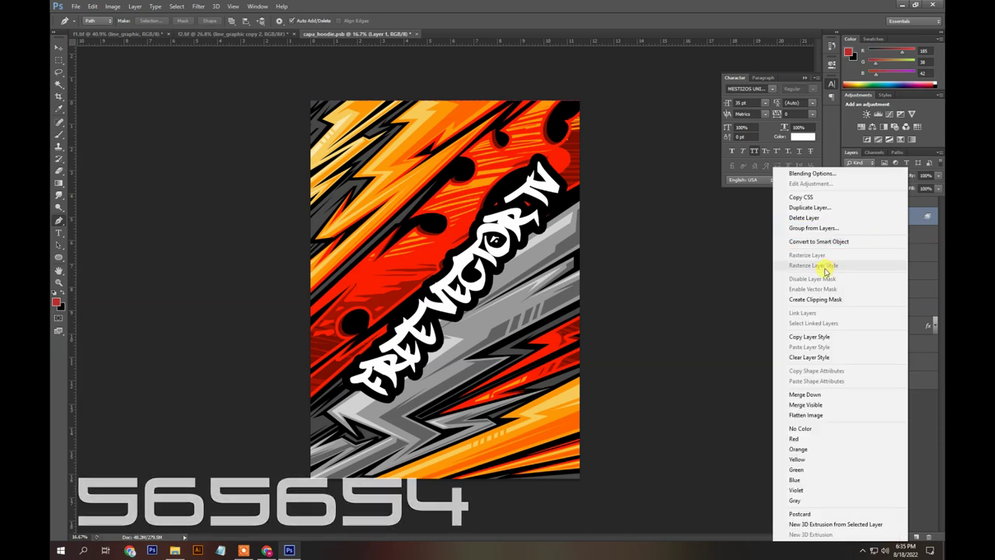
click(824, 241)
right_click(875, 218)
click(755, 279)
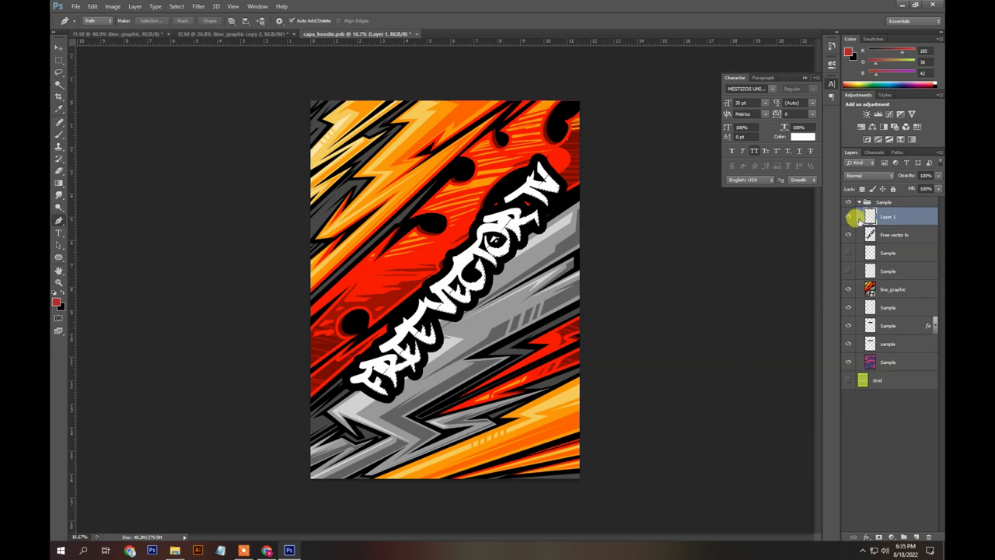
Sample the pattern's light grey as the background color and fill the lower half of the lettering with it
click(61, 307)
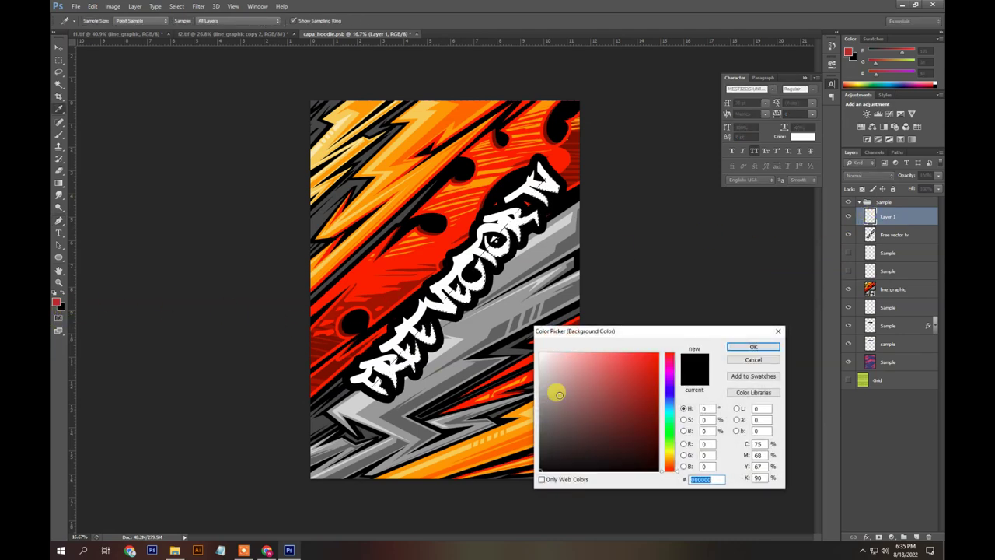
click(513, 379)
click(758, 350)
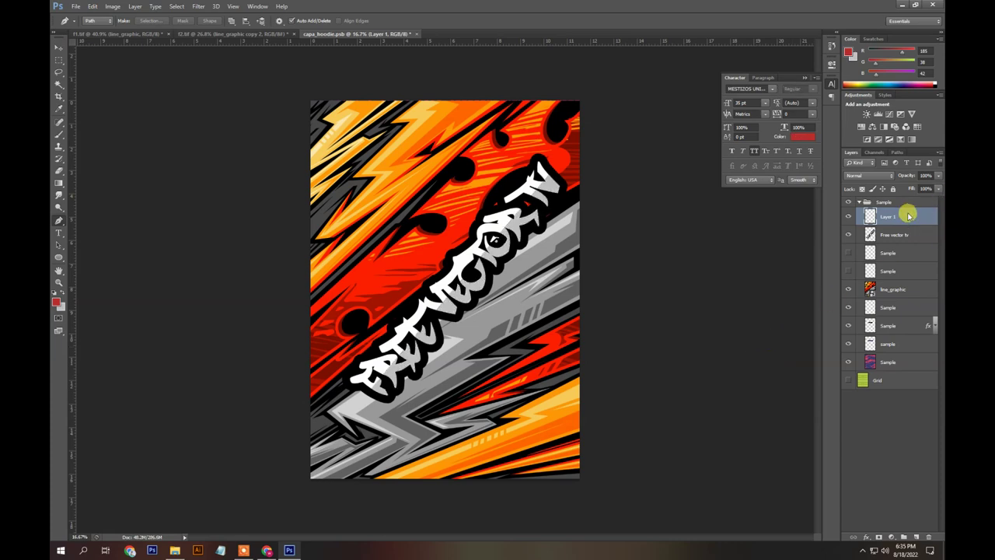
Apply a white Inside Stroke of about 13 px to the grey lower half of the lettering on Layer 1
right_click(914, 217)
click(882, 171)
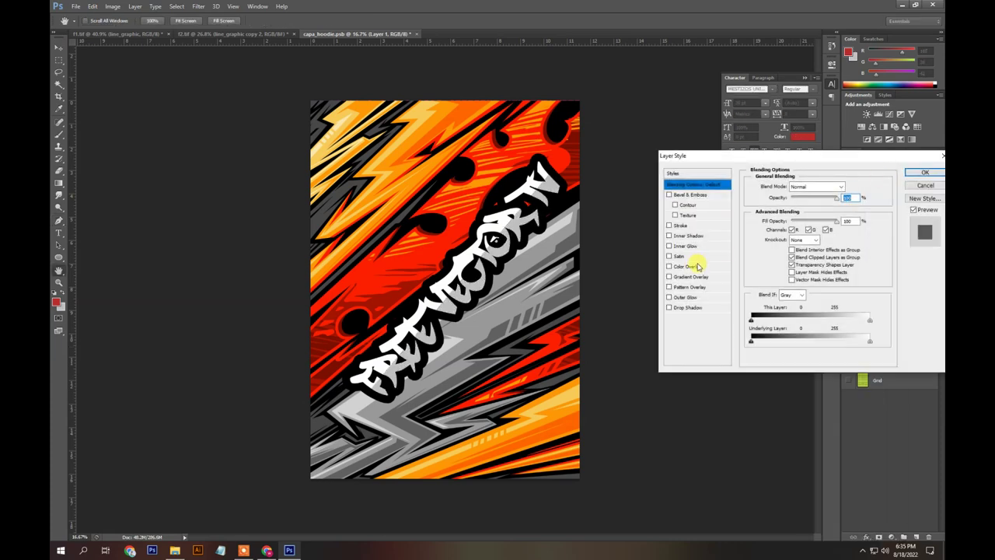
click(680, 225)
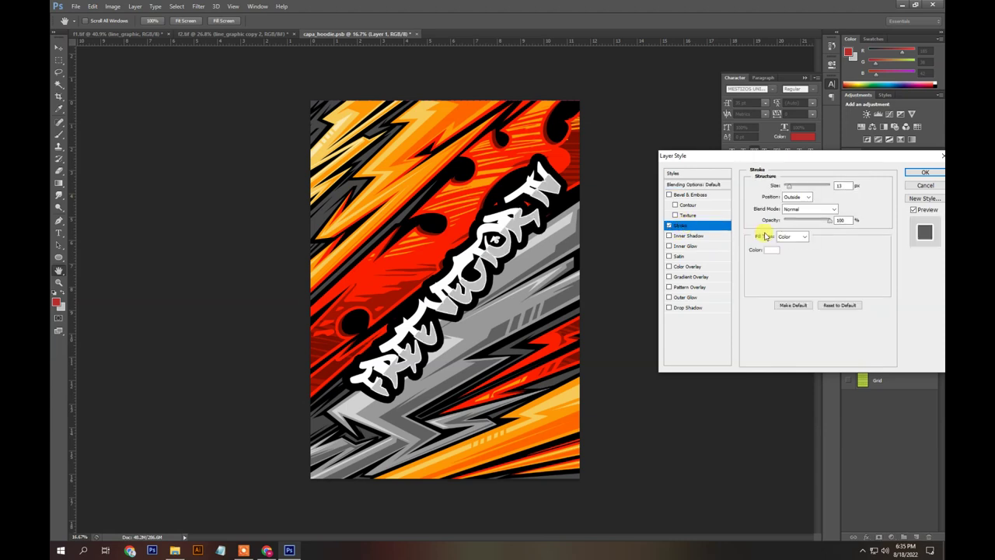
click(791, 197)
click(796, 206)
click(786, 187)
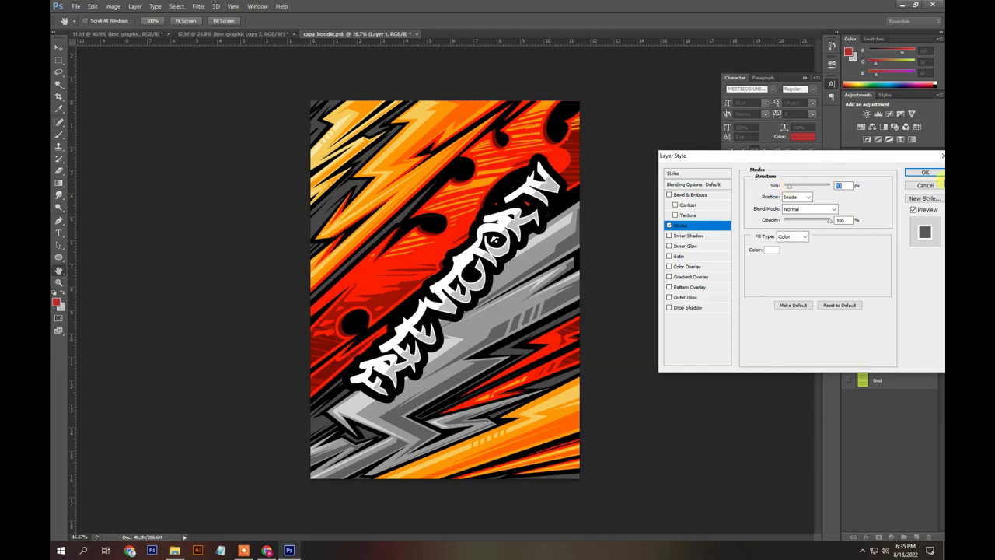
click(925, 172)
Save the smart object and return to the jersey in f2.tif
key(p)
key(ctrl+s)
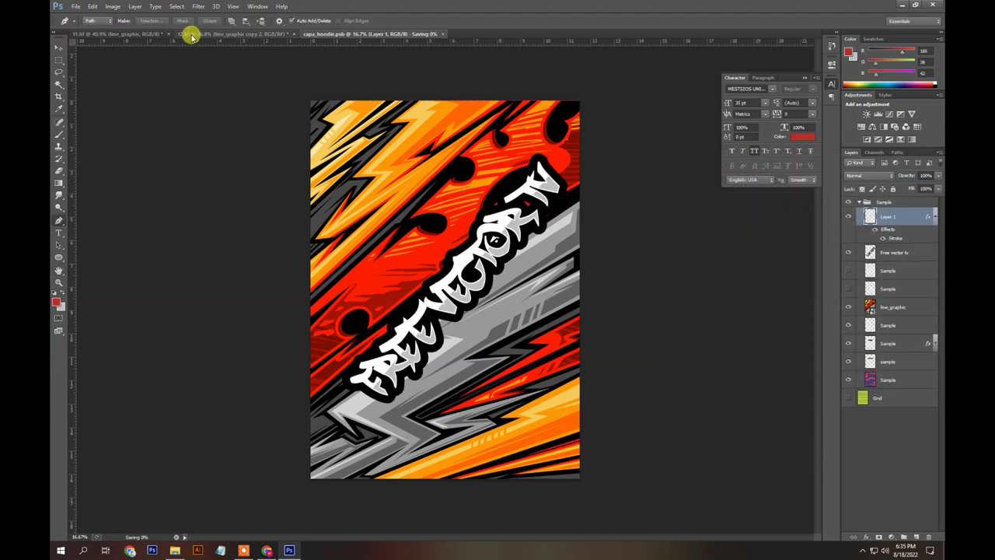
click(192, 35)
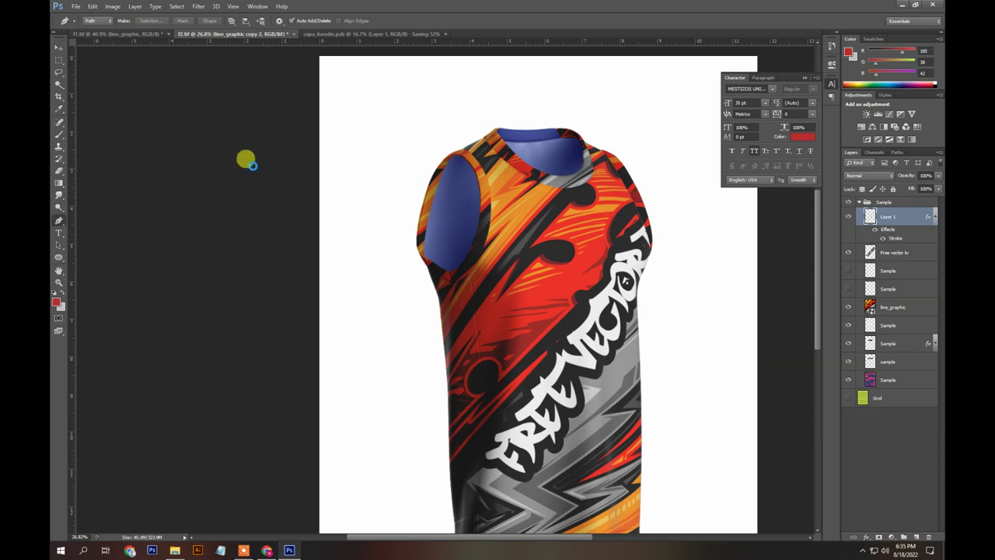
Draw a curved Pen path around the waist opening of the shorts in f1.tif and convert it to a selection
click(142, 34)
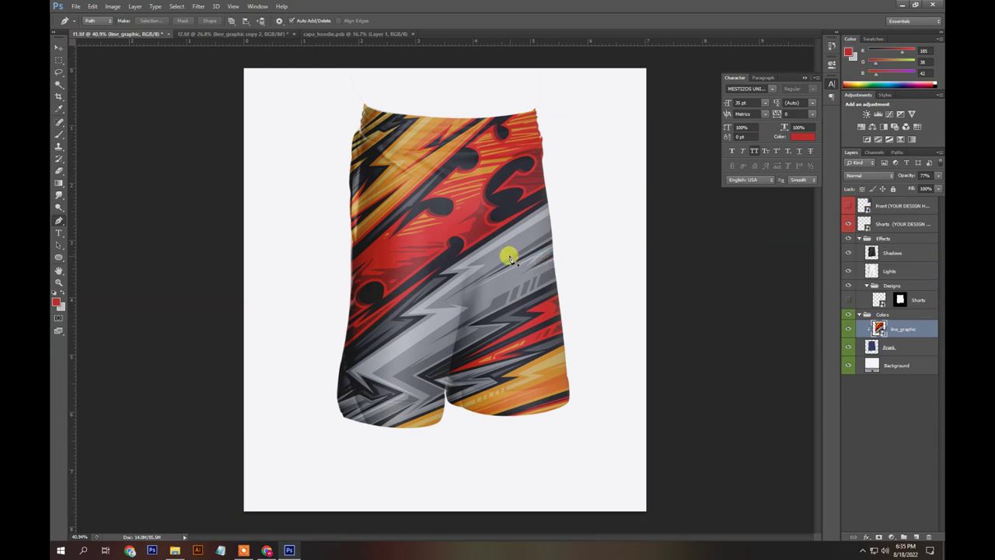
scroll(478, 161, up, 1)
scroll(407, 133, down, 2)
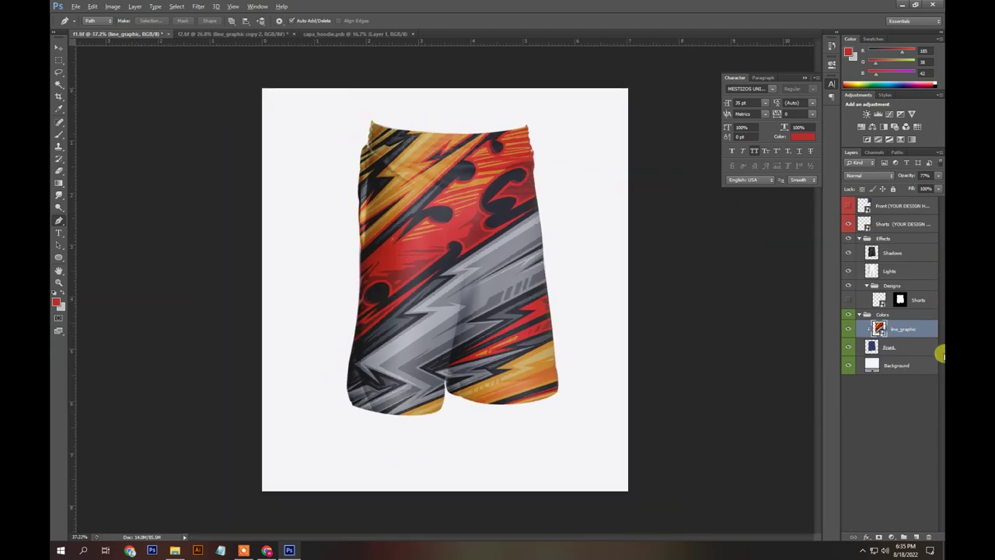
scroll(342, 143, up, 2)
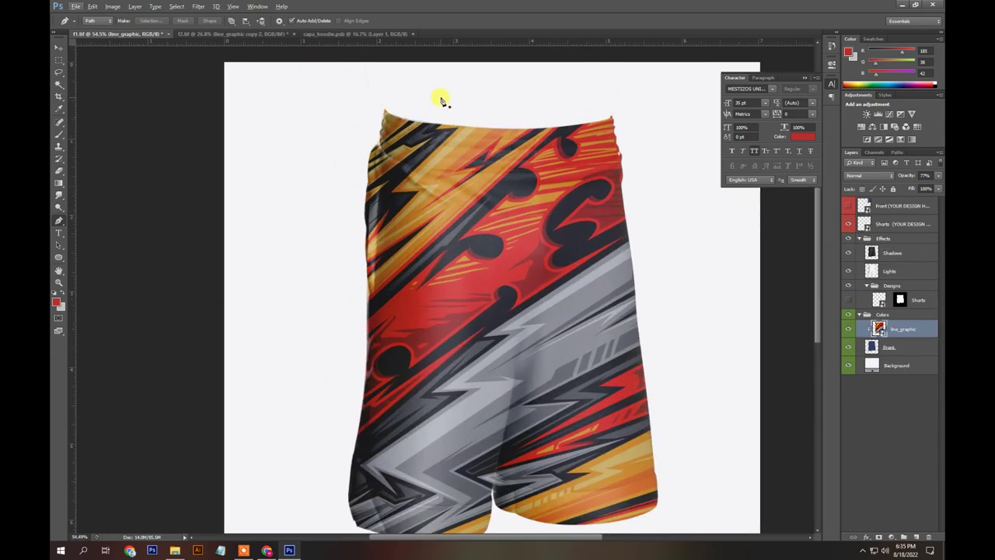
click(384, 111)
drag(614, 115, 719, 134)
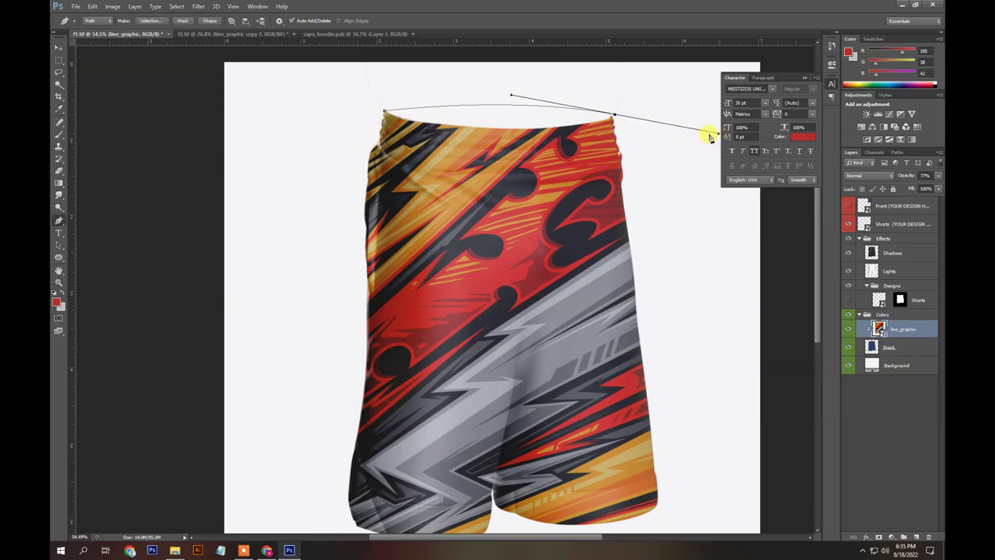
alt+click(611, 118)
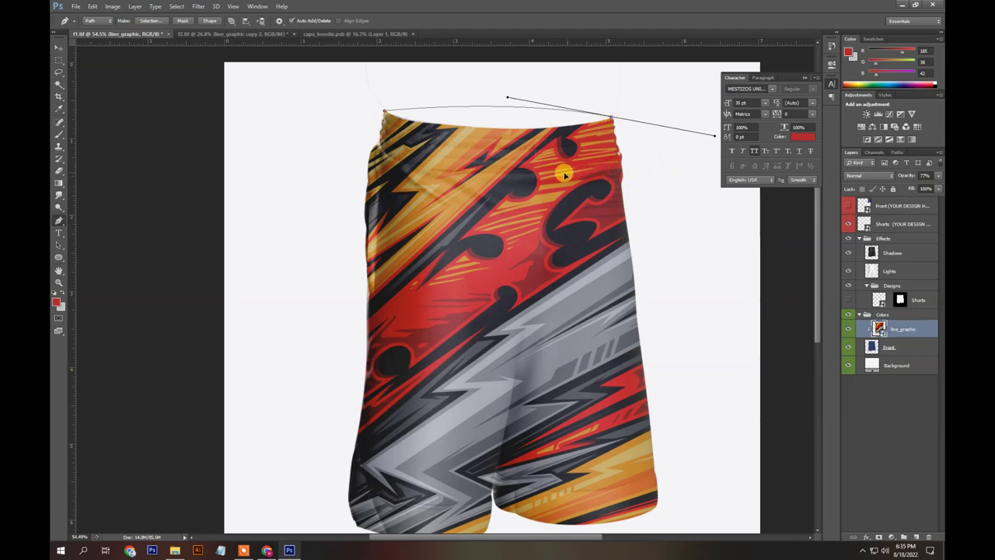
click(611, 119)
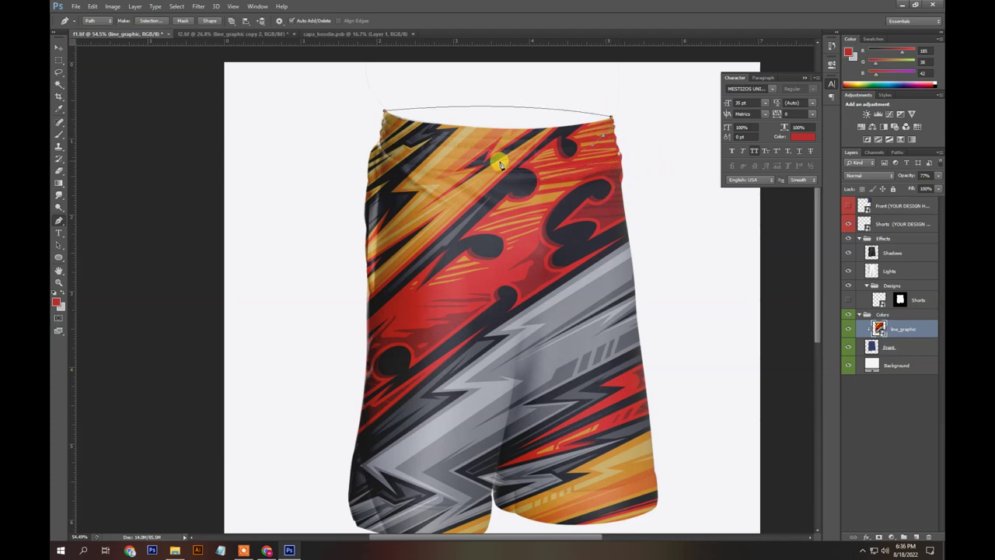
click(385, 117)
key(ctrl+Return)
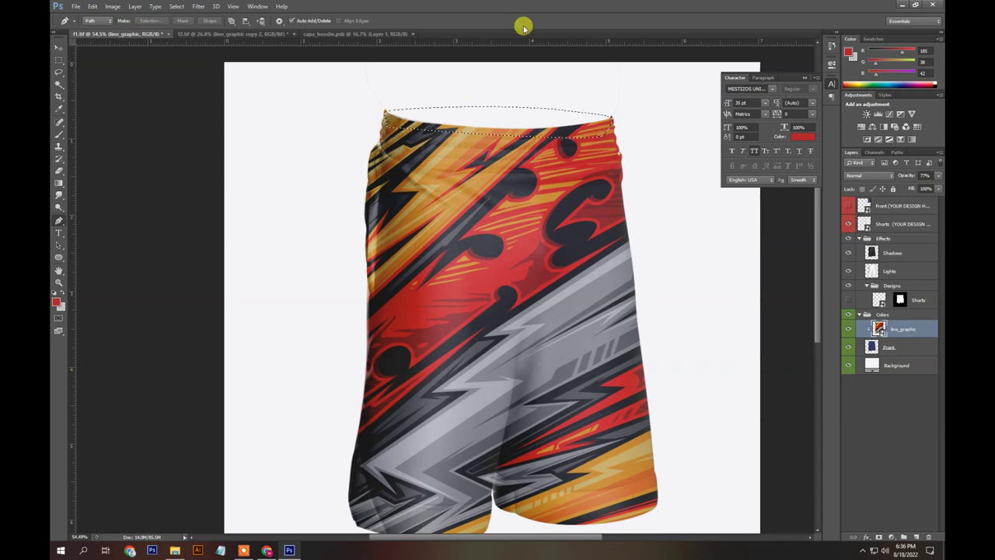
Add a new layer above Background and fill the waist opening selection with a near-black color
click(902, 365)
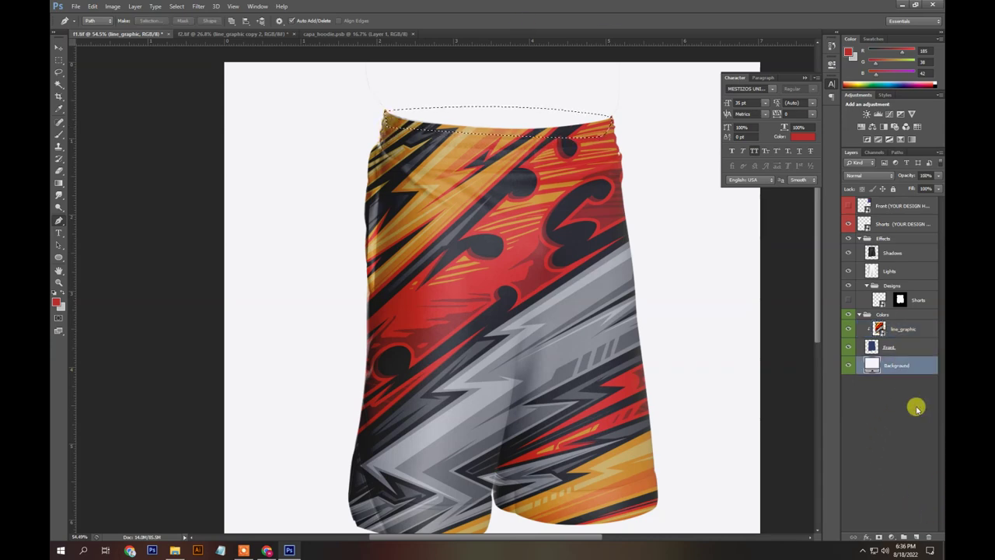
click(916, 536)
key(i)
click(56, 302)
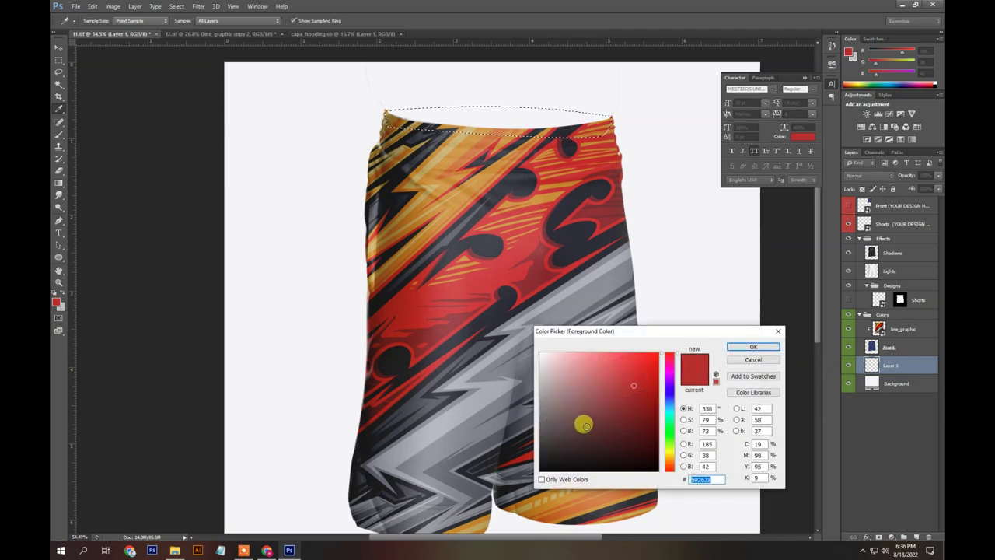
drag(582, 422, 540, 459)
click(750, 347)
key(p)
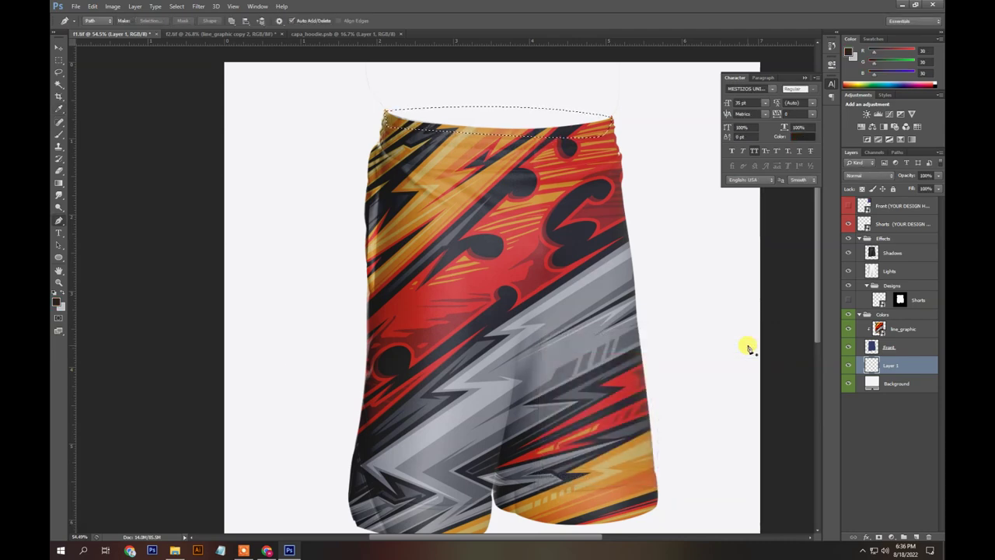
key(alt+BackSpace)
scroll(244, 266, down, 3)
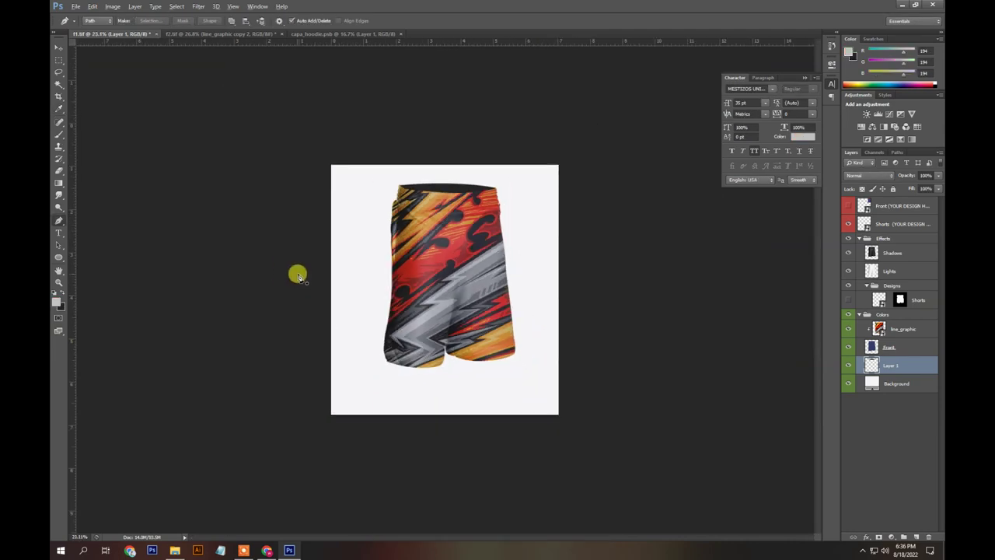
Check the two-tone lettering on the jersey in f2.tif and close capa_hoodie.psb
click(200, 34)
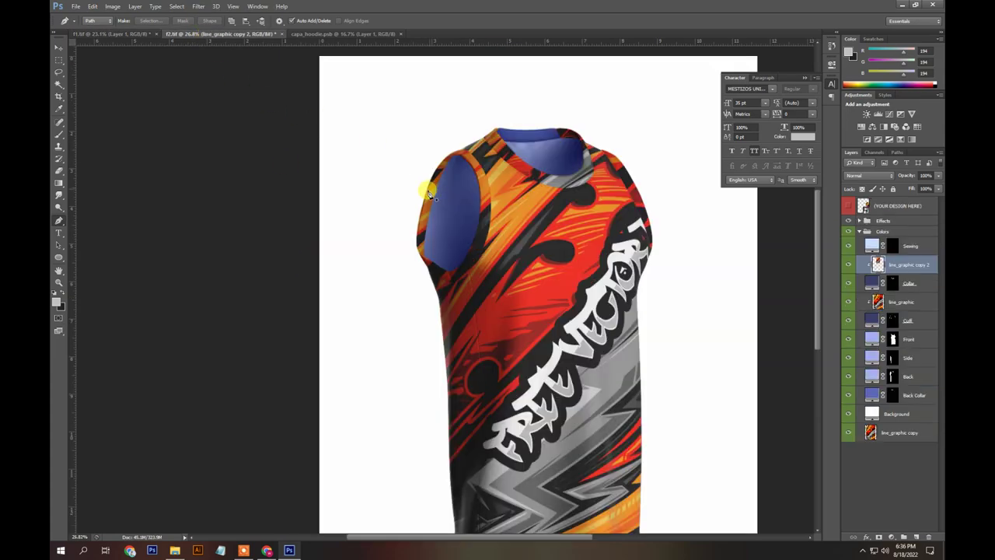
scroll(426, 196, down, 2)
scroll(426, 196, up, 1)
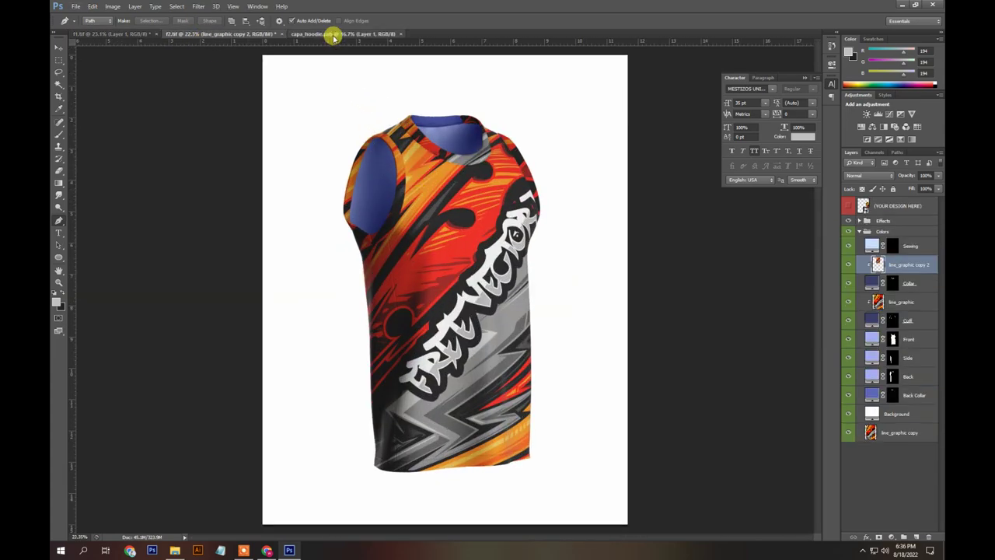
click(328, 34)
click(400, 35)
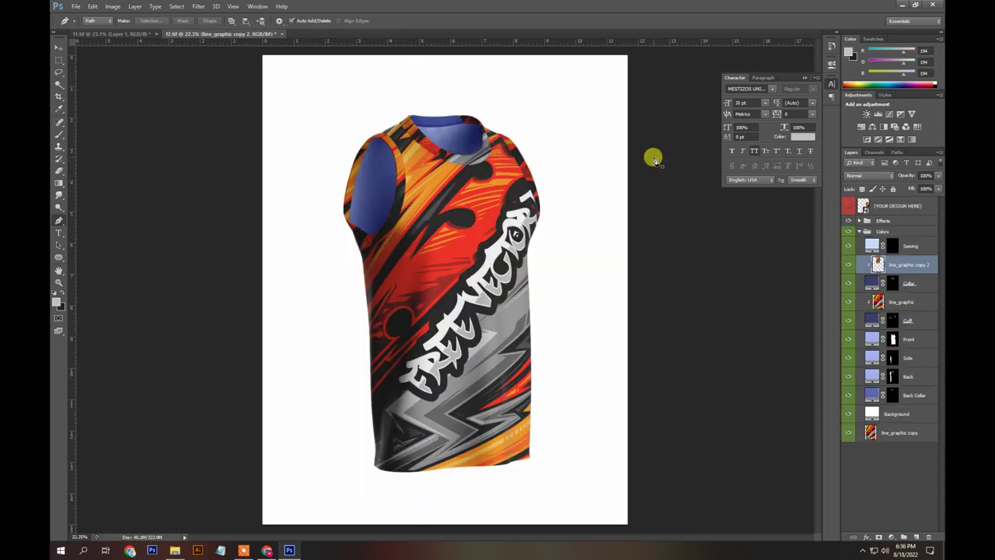
Review the finished shorts in f1.tif fitted to the window, and the finished jersey in f2.tif
key(v)
click(129, 34)
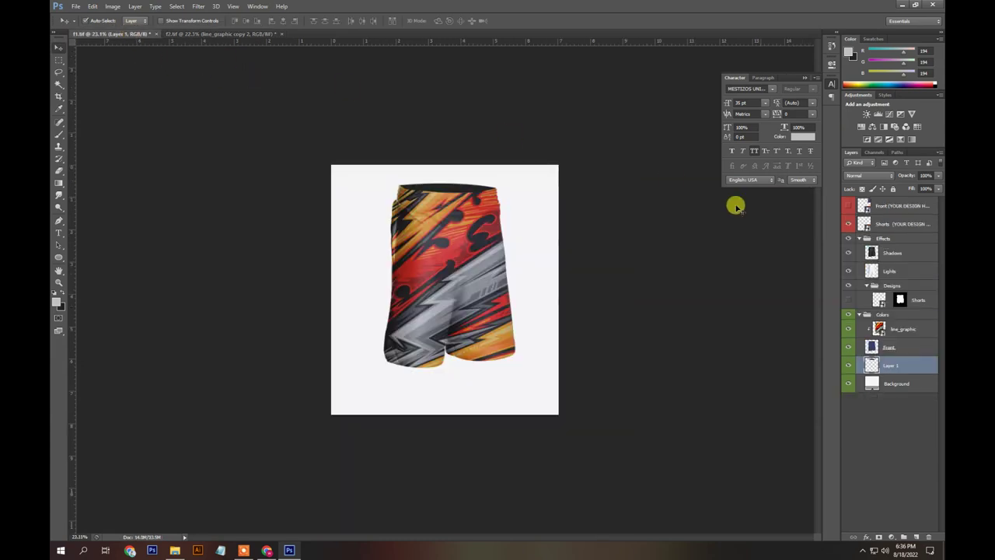
key(ctrl+0)
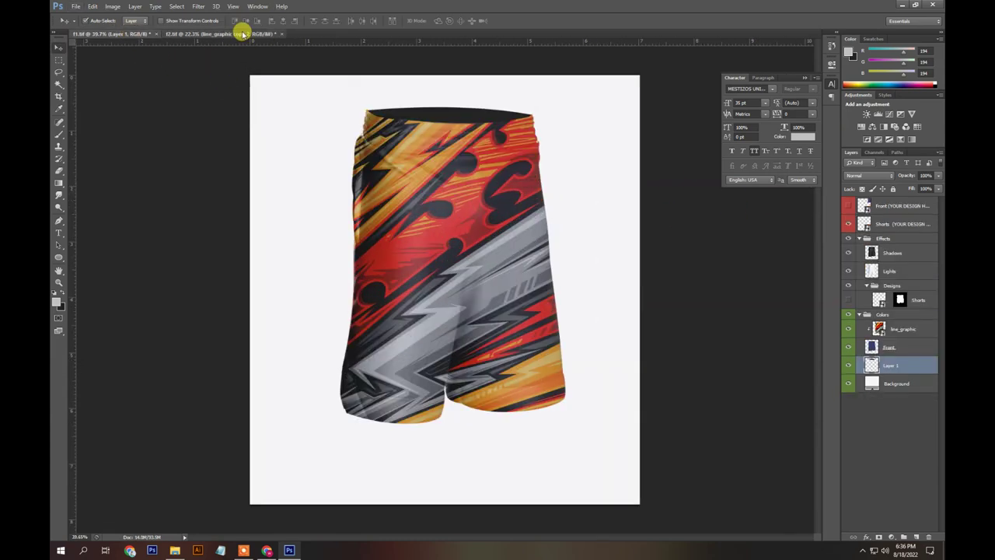
click(243, 35)
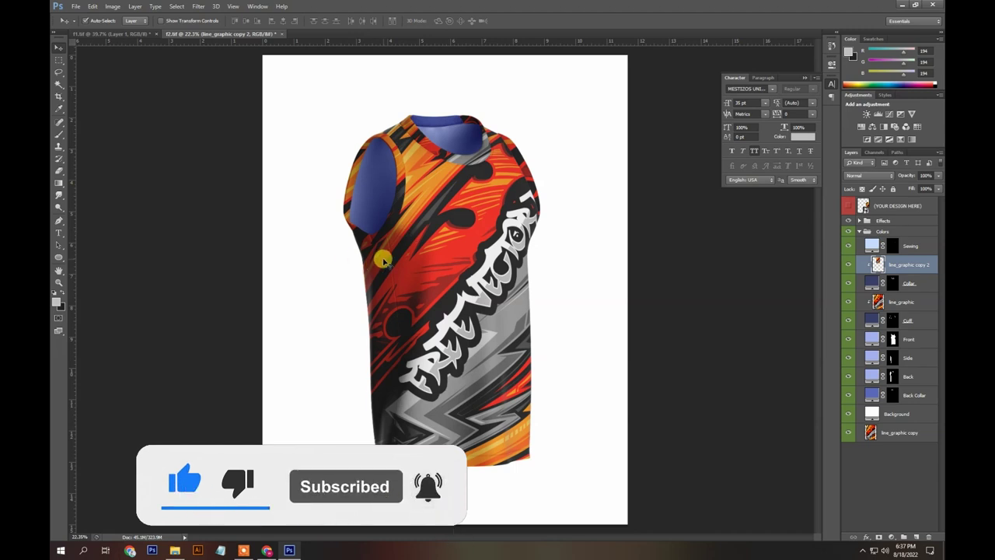
click(243, 551)
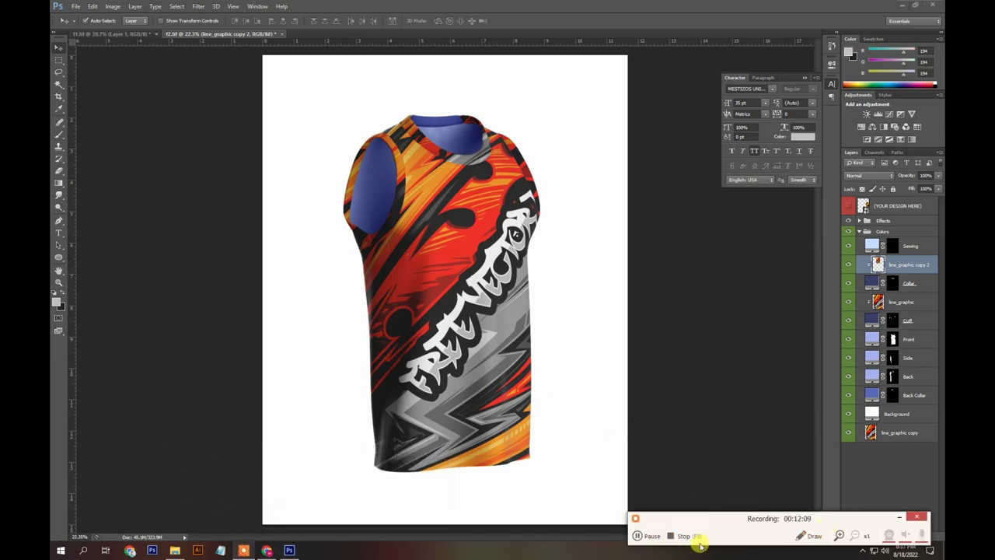